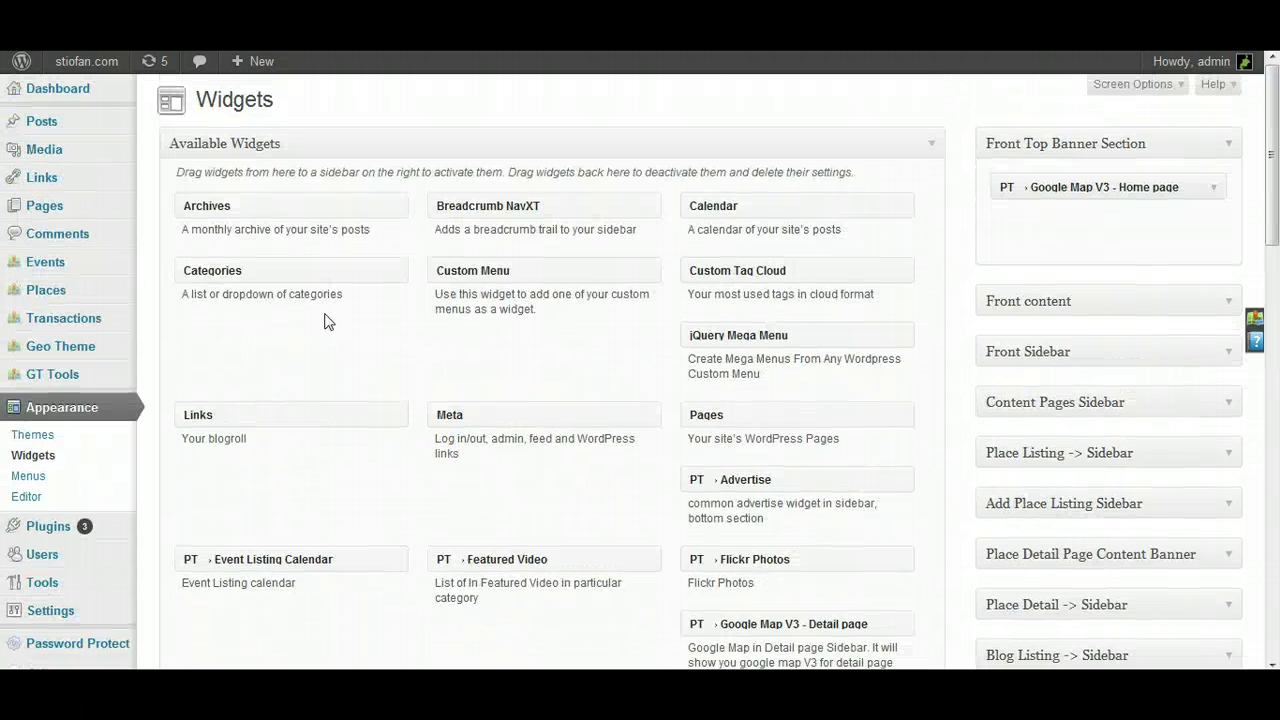
Expand the Google Map V3 home-page widget and check its map width (960) and height values
left_click_drag(990, 143, 1057, 150)
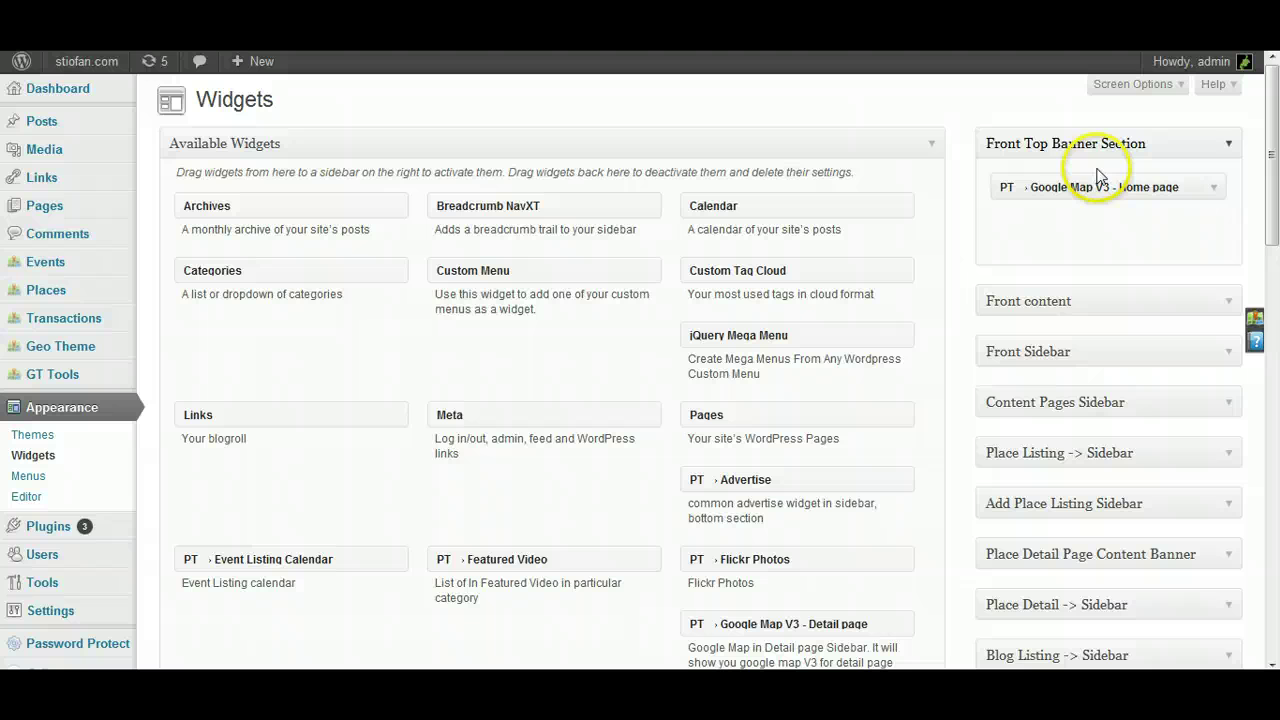
left_click(1212, 192)
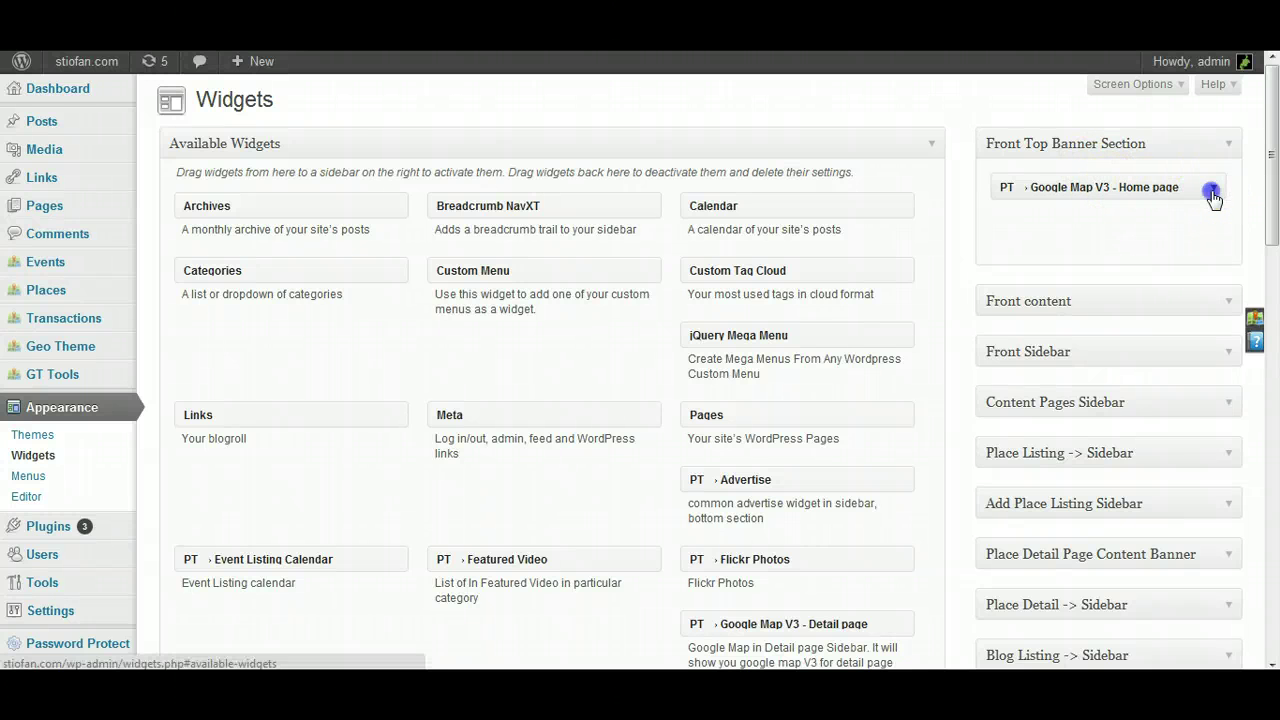
left_click(1121, 232)
left_click(1090, 290)
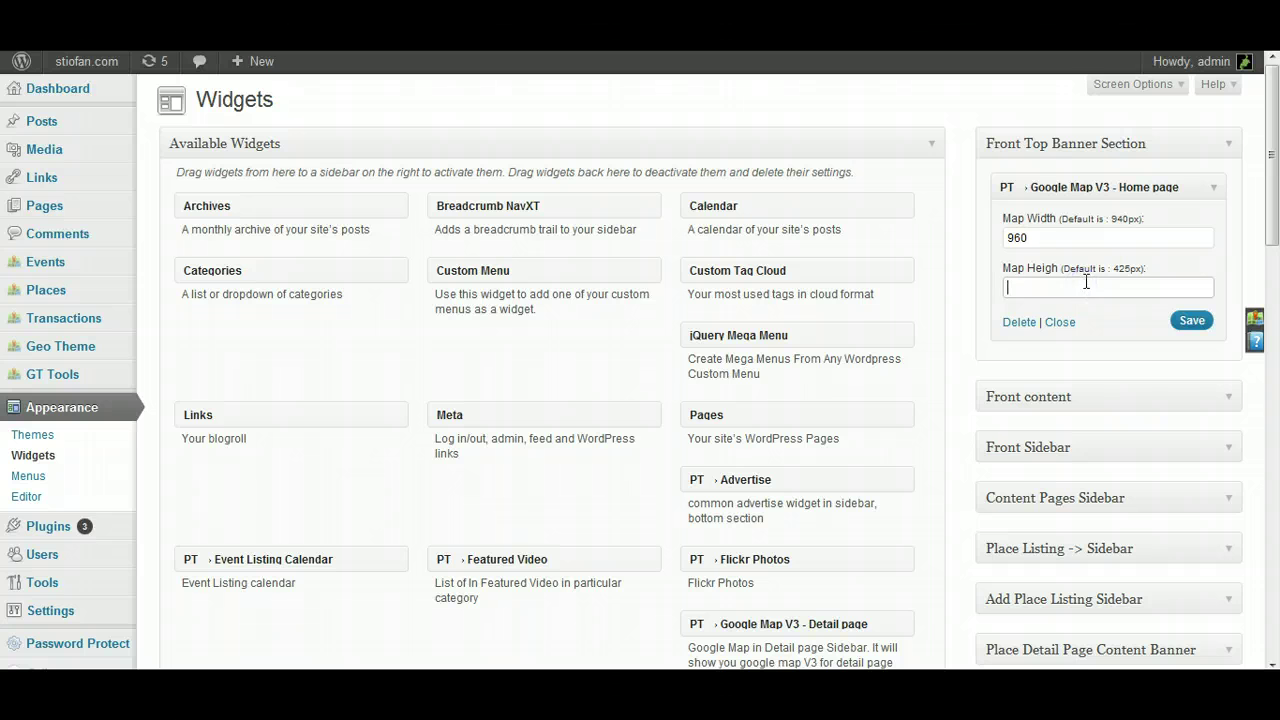
left_click(1074, 235)
left_click(1036, 238)
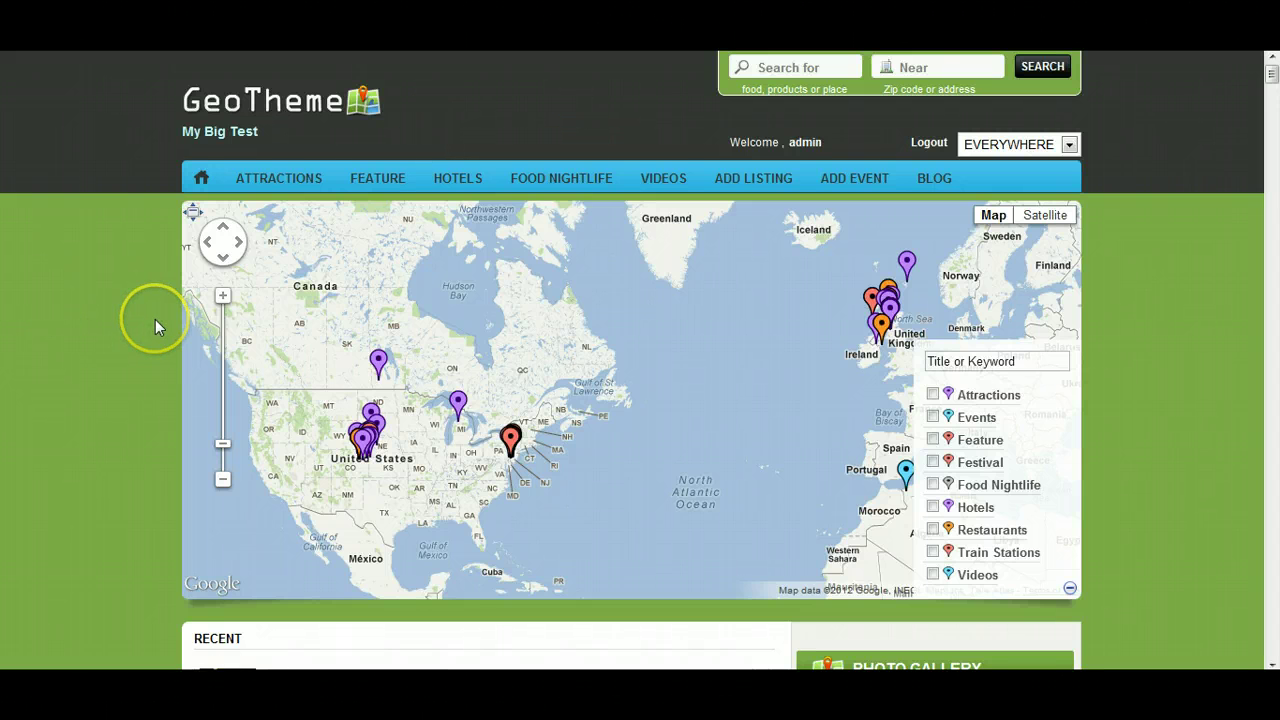
scroll(155, 319, "down", 3)
scroll(155, 319, "up", 2)
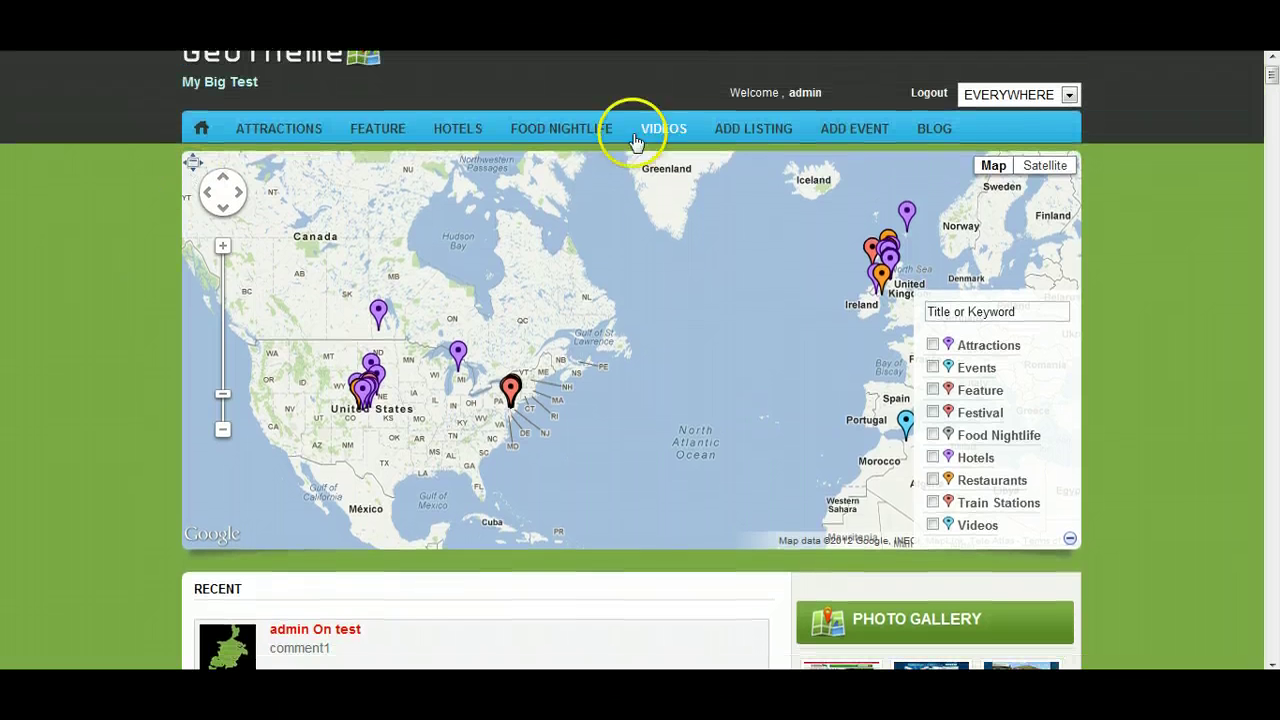
mouse_move(583, 270)
left_mouse_down()
mouse_move(634, 274)
mouse_move(577, 274)
mouse_move(587, 270)
left_mouse_up()
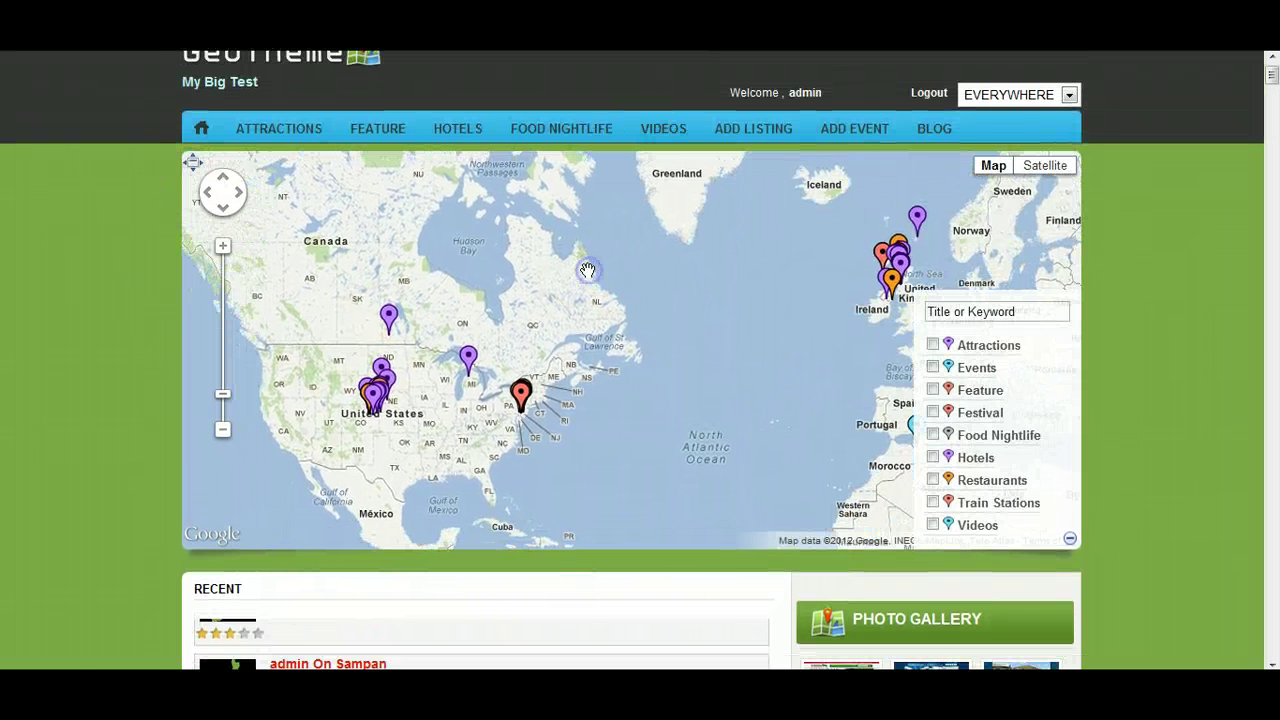
left_click(393, 317)
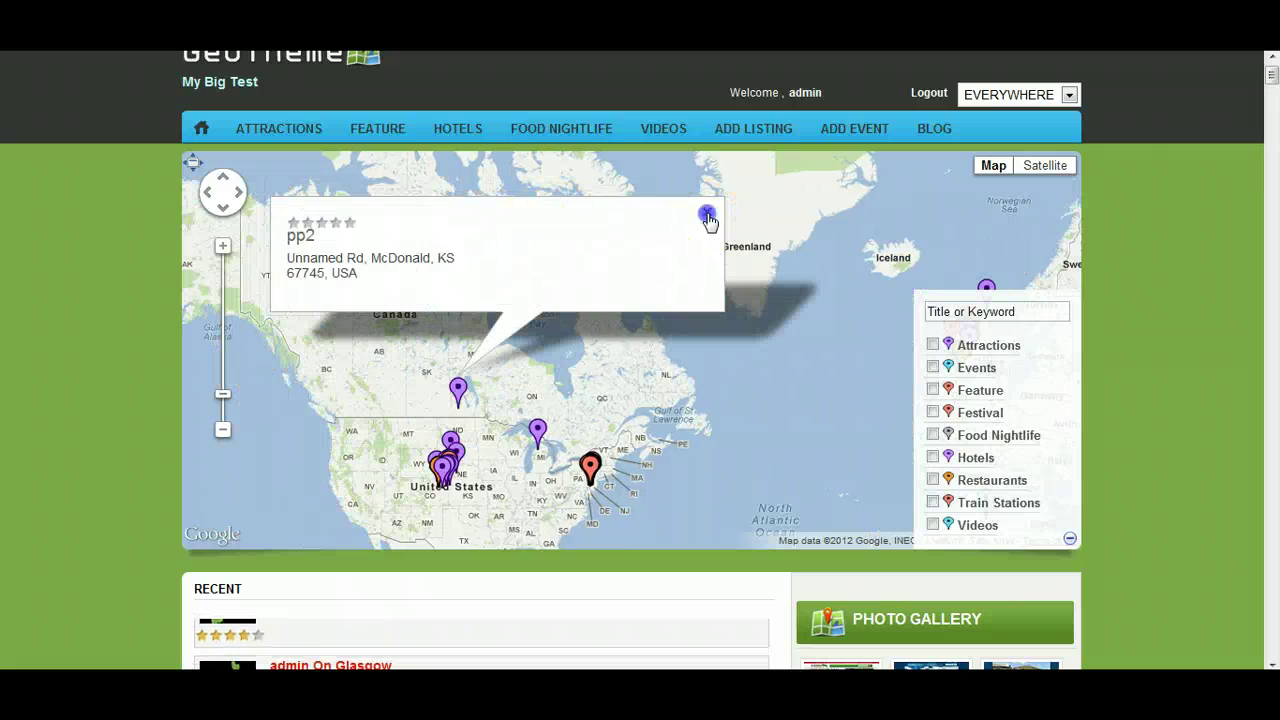
left_click(708, 213)
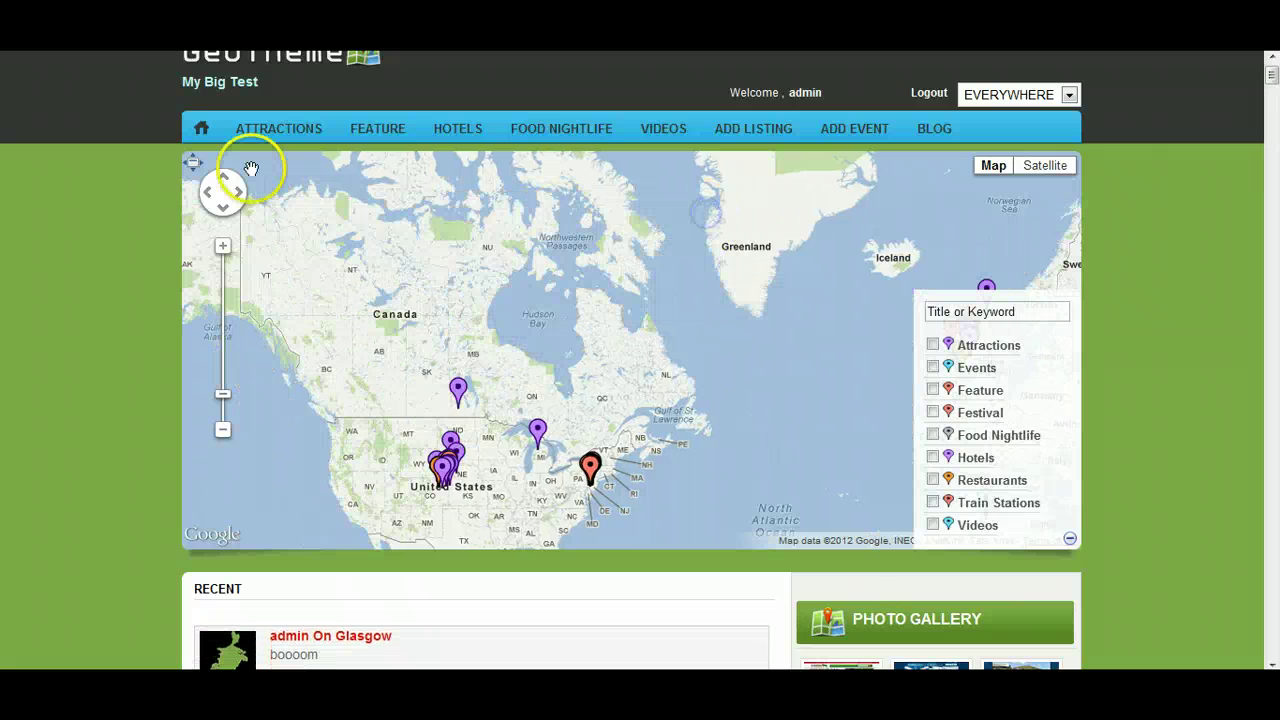
left_click(193, 166)
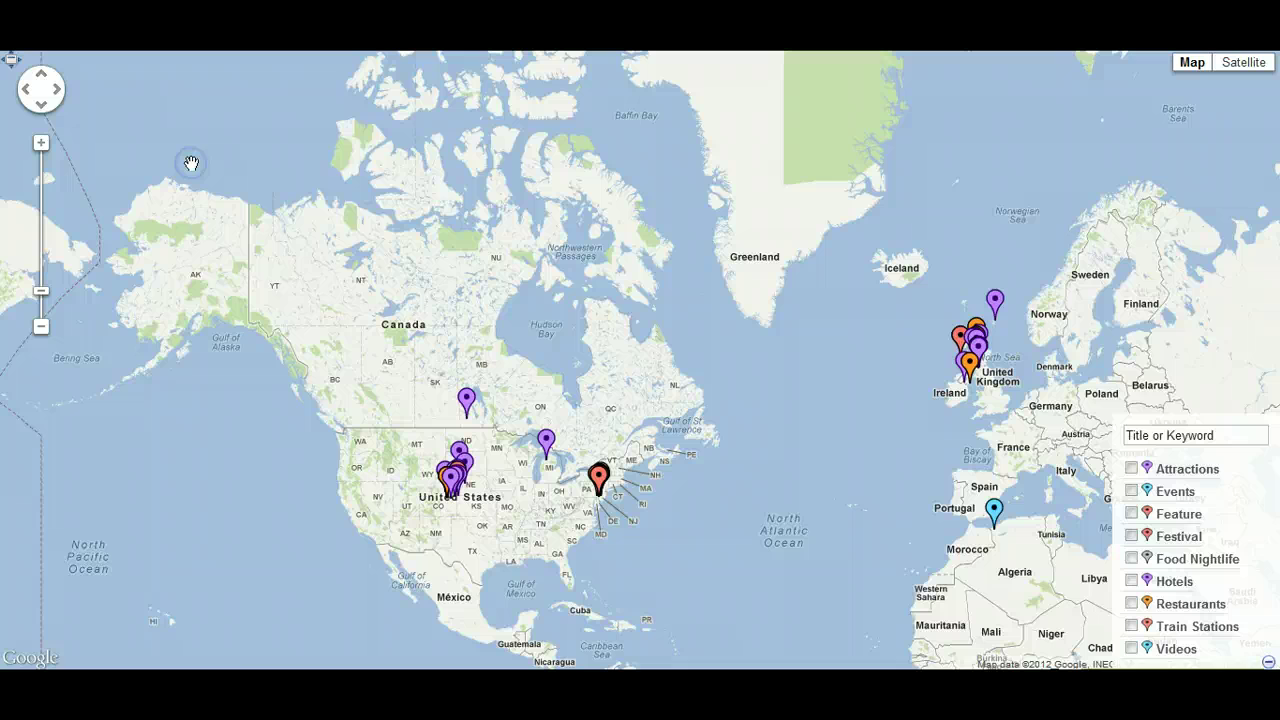
left_click(8, 66)
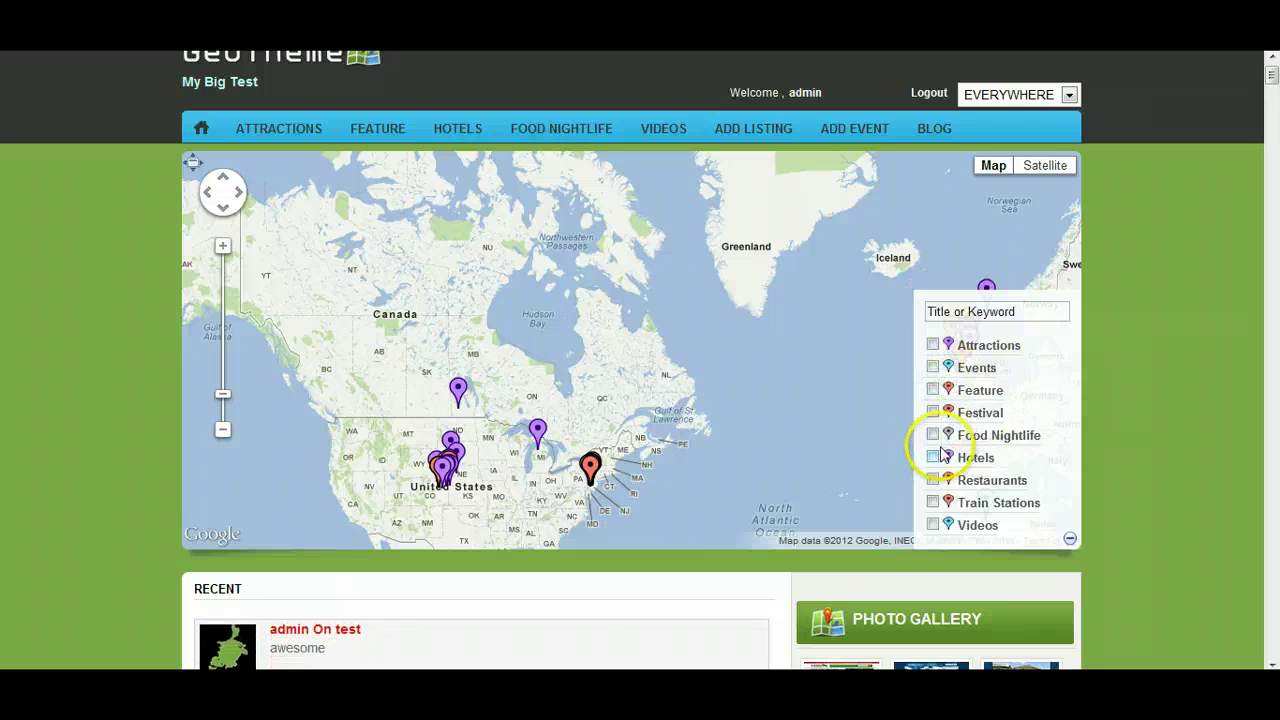
left_click_drag(837, 397, 695, 322)
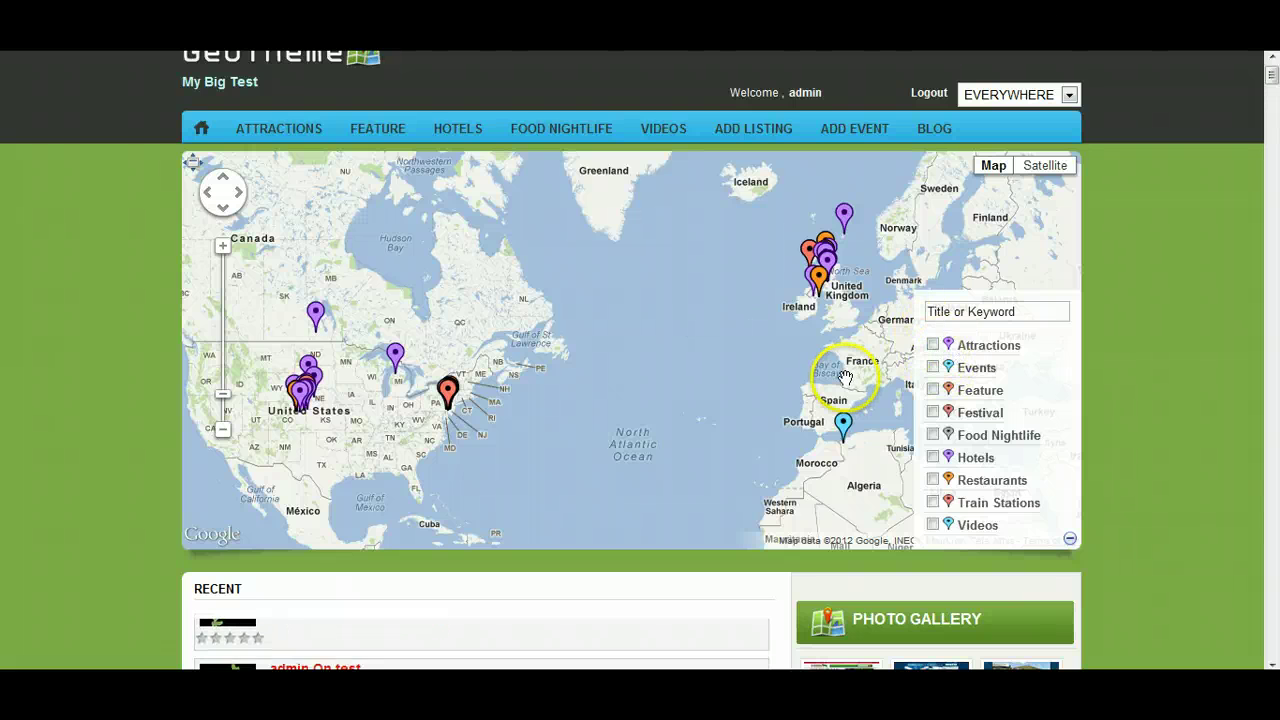
left_click(933, 346)
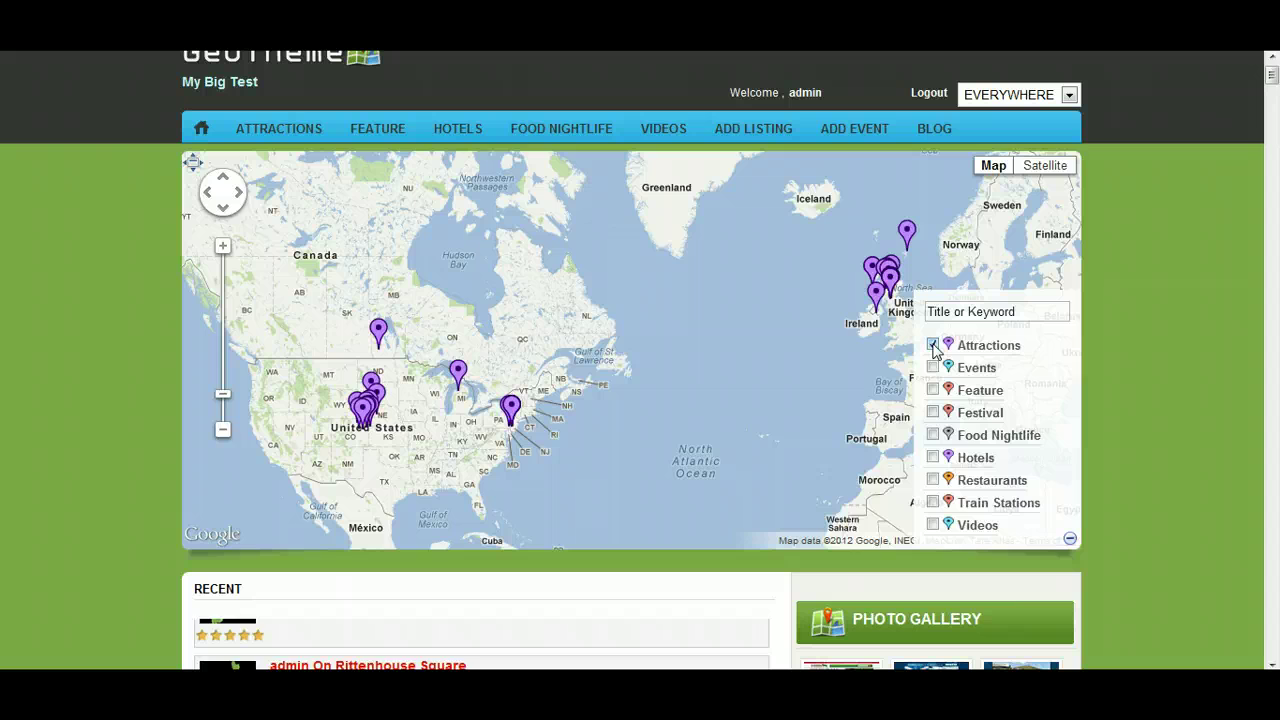
left_click(933, 345)
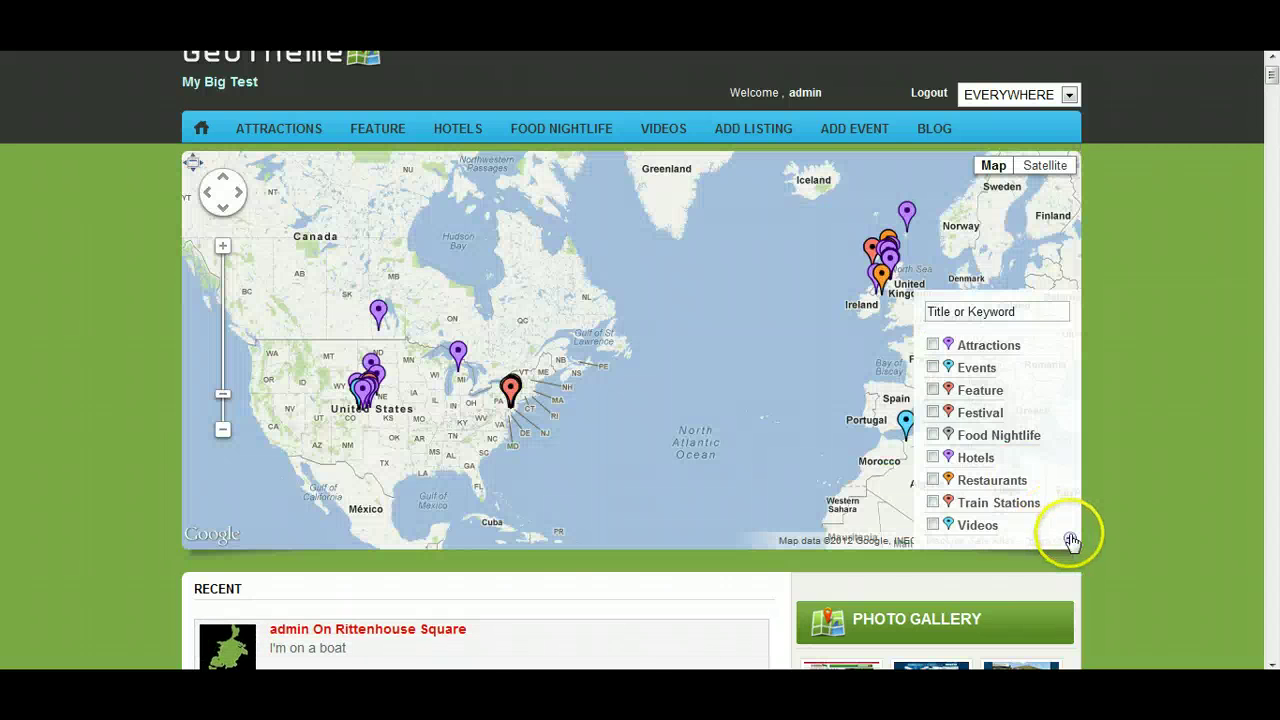
left_click(1069, 536)
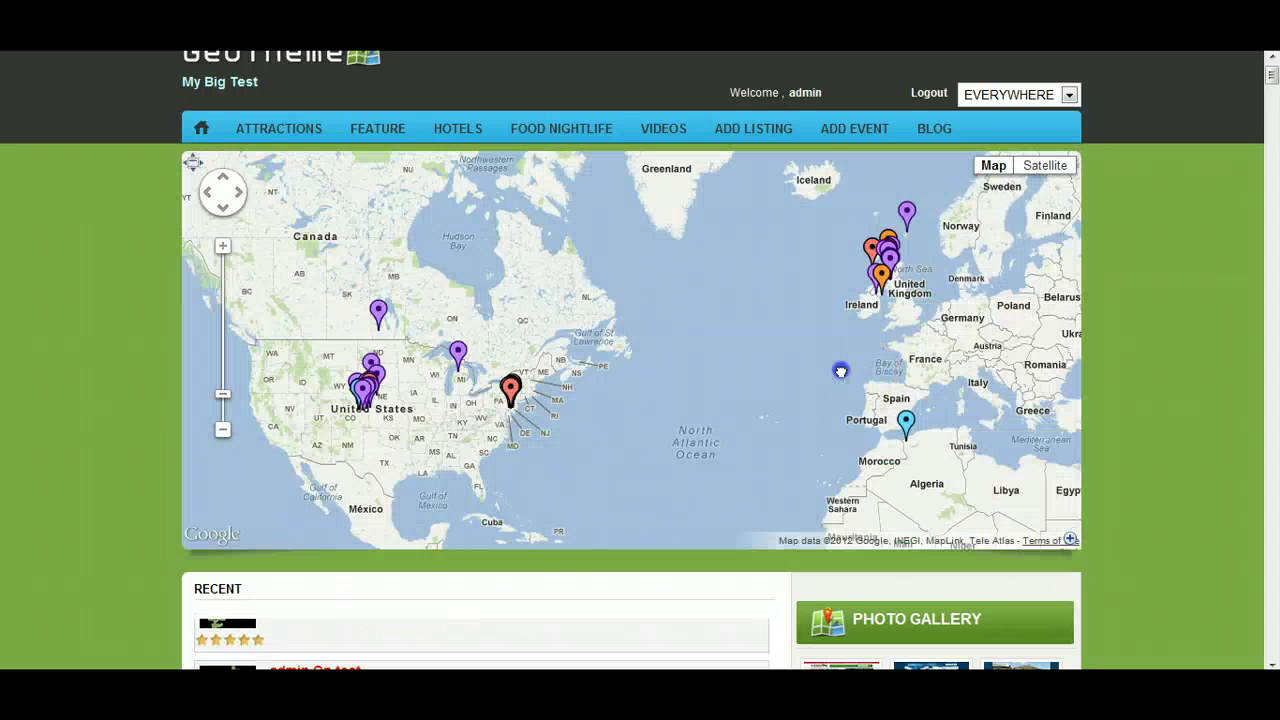
left_click(1069, 540)
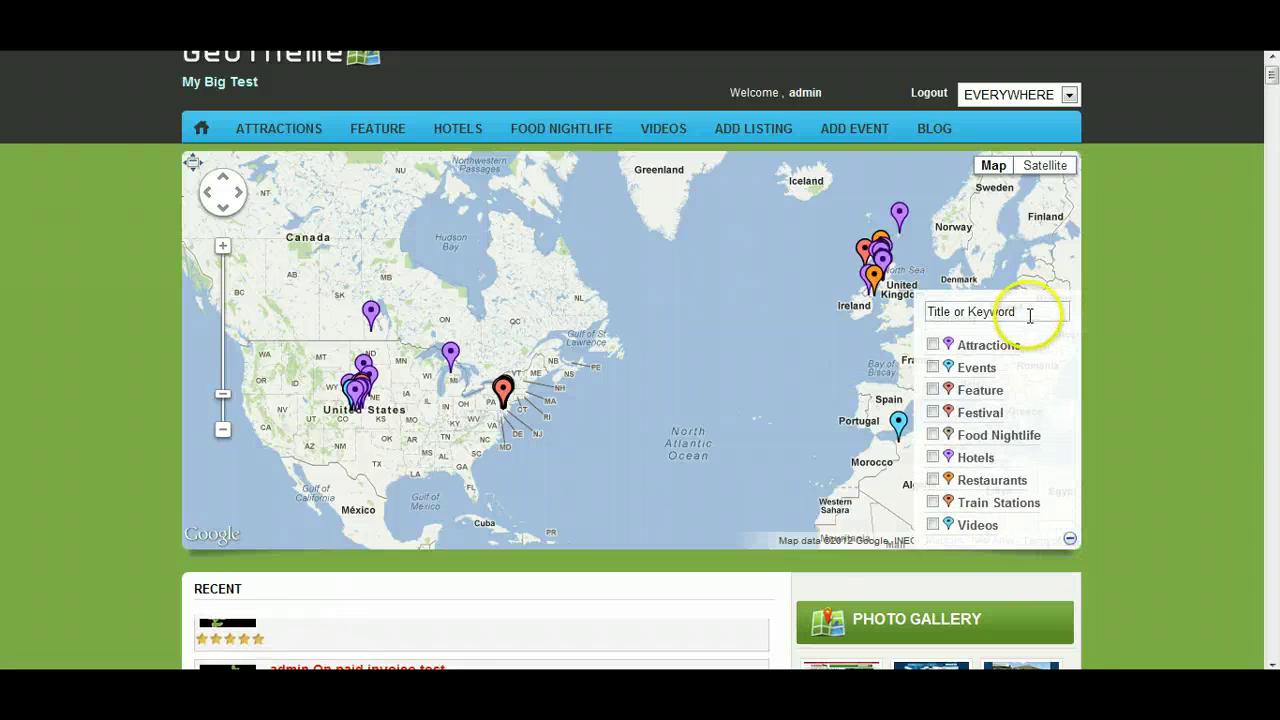
Zoom the map in and copy 'Festival' from the Philadelphia Folk Festival marker's title
left_click(1028, 313)
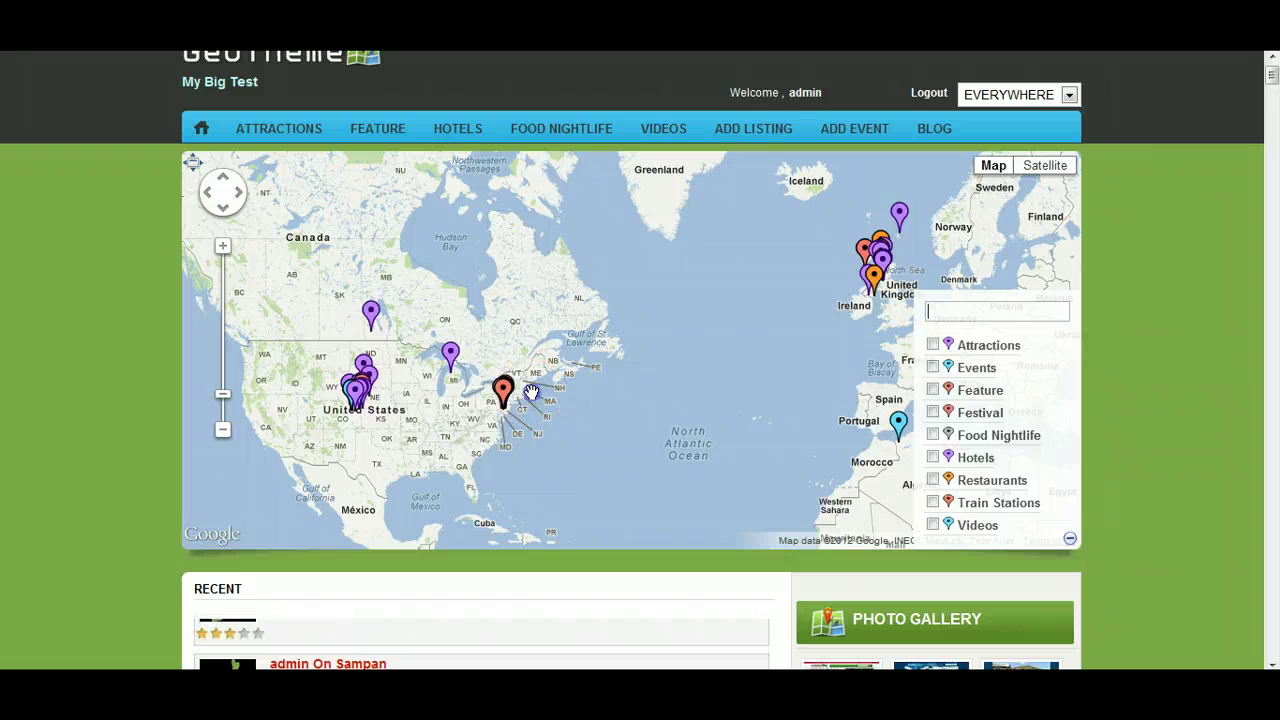
double_click(530, 390)
left_click(575, 382)
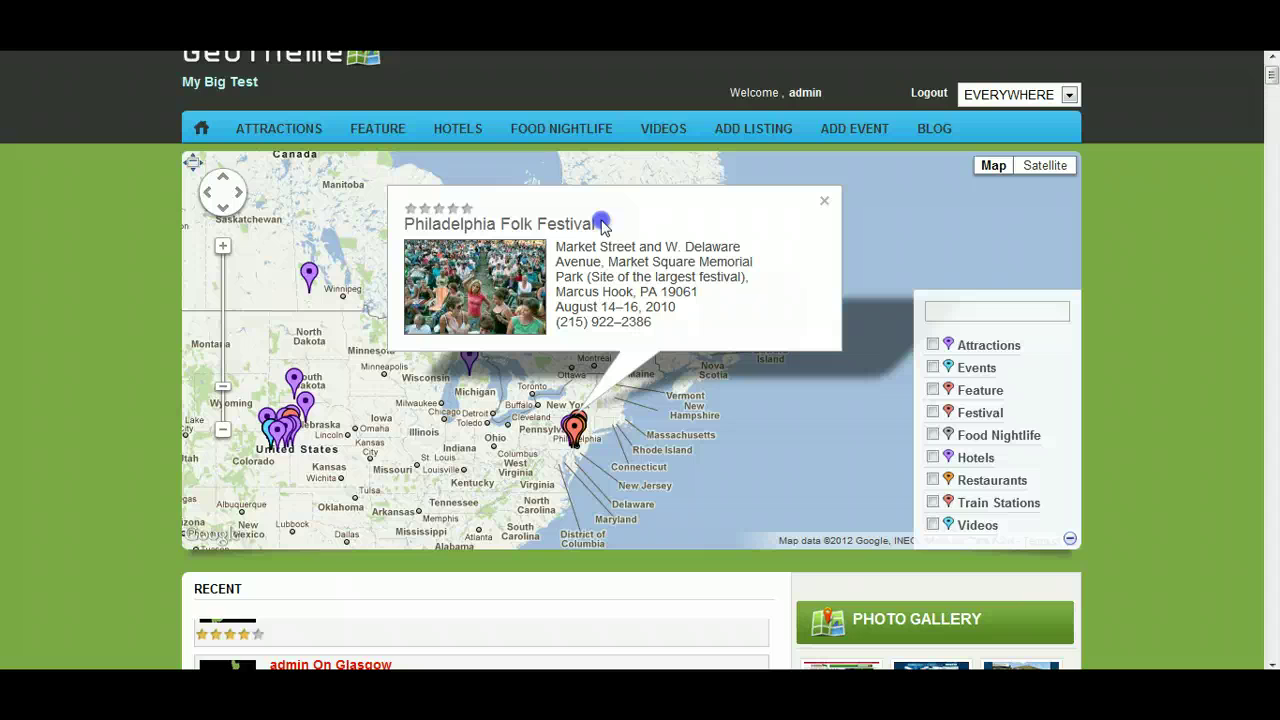
left_click_drag(598, 224, 540, 220)
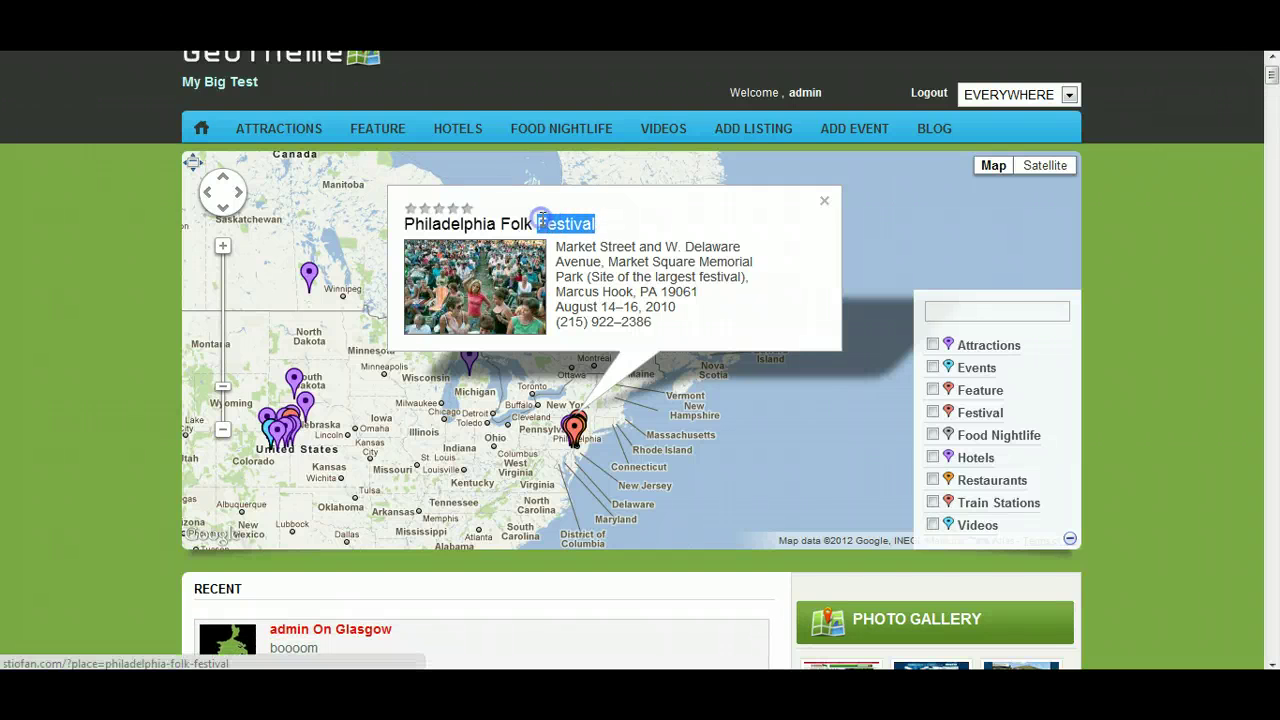
Search the map for the keyword 'Festival' in the Title or Keyword box
left_click(960, 310)
type("Festival")
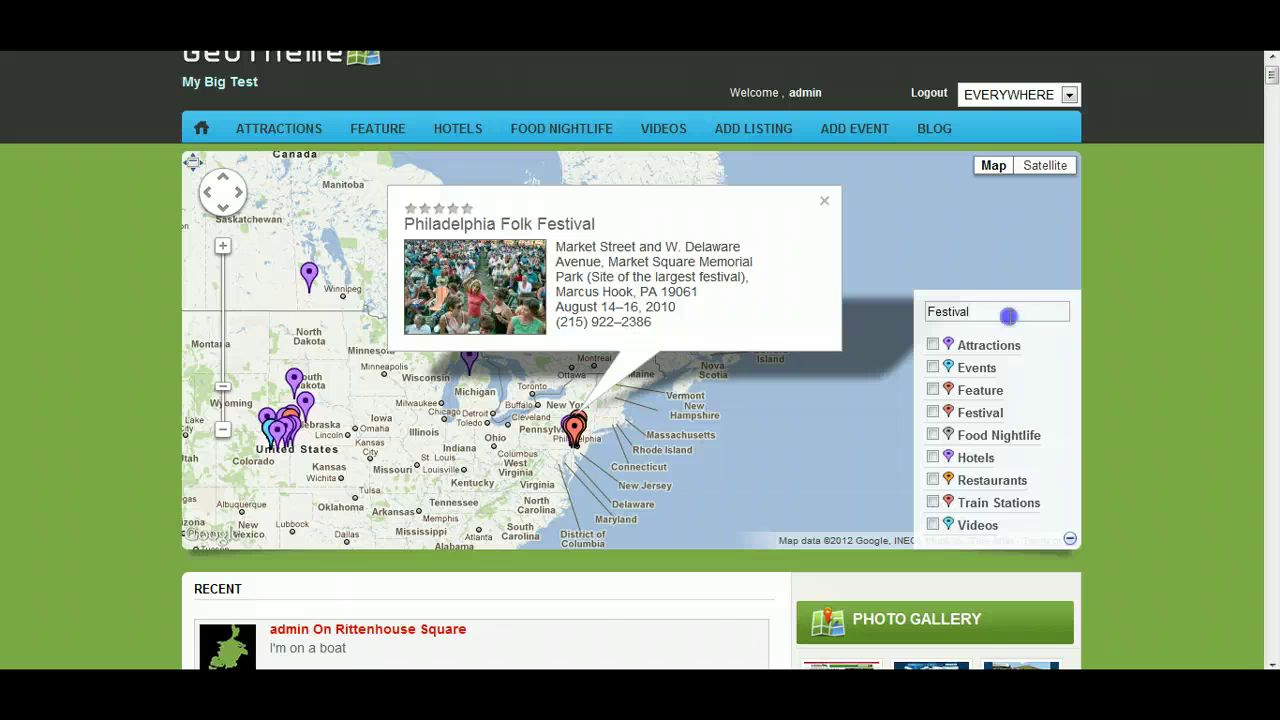
type("Festival")
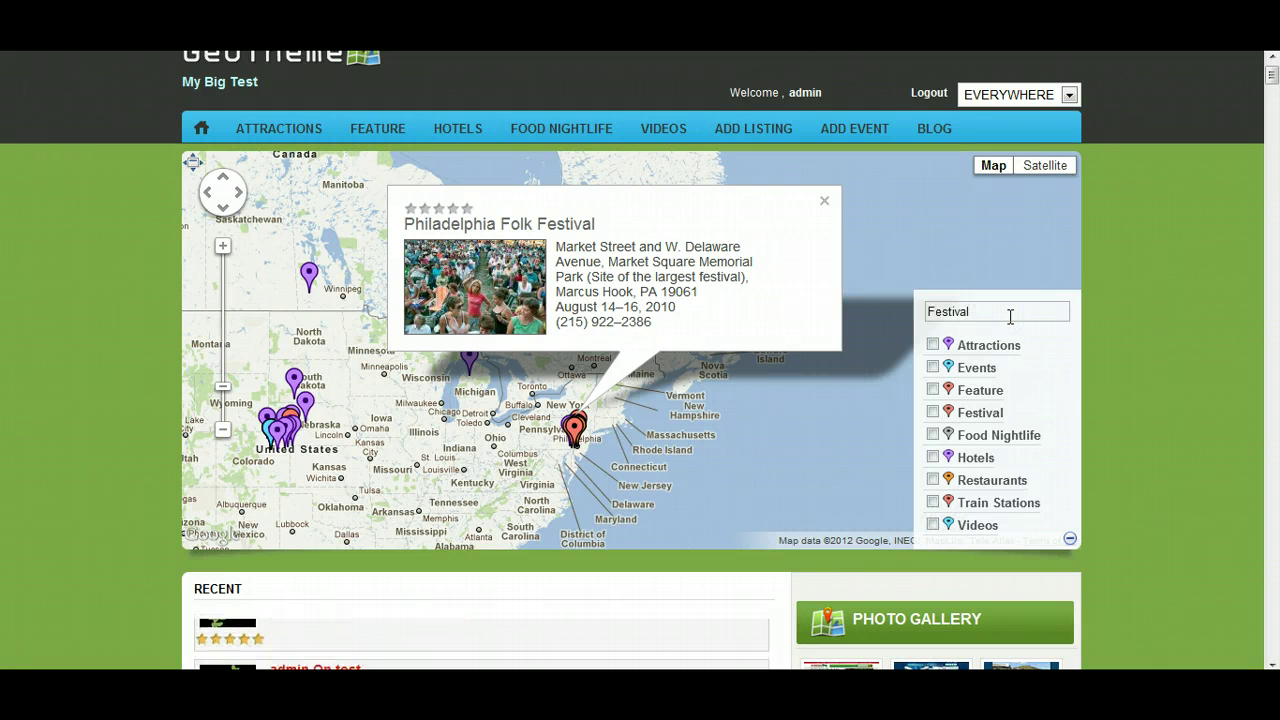
key("Return")
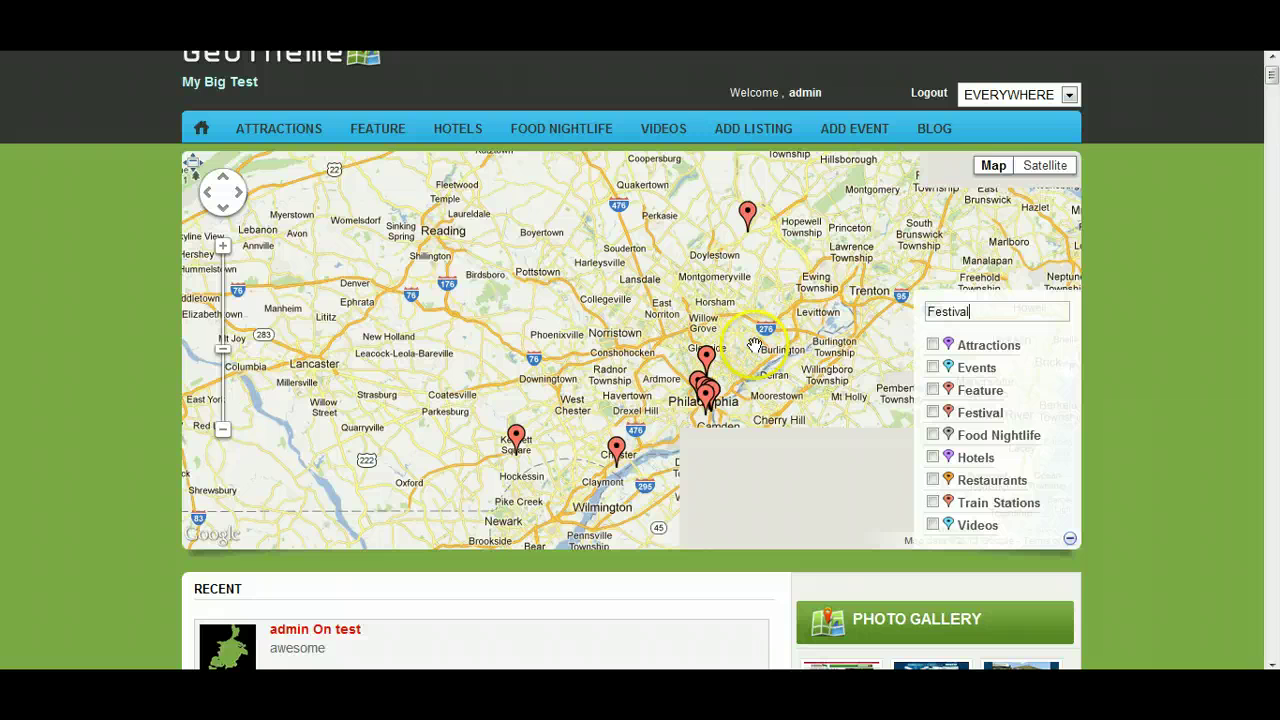
Inspect the Kennett Square Mushroom Festival marker, close its bubble, and reselect the 'Festival' search term
left_click(533, 435)
left_click(516, 438)
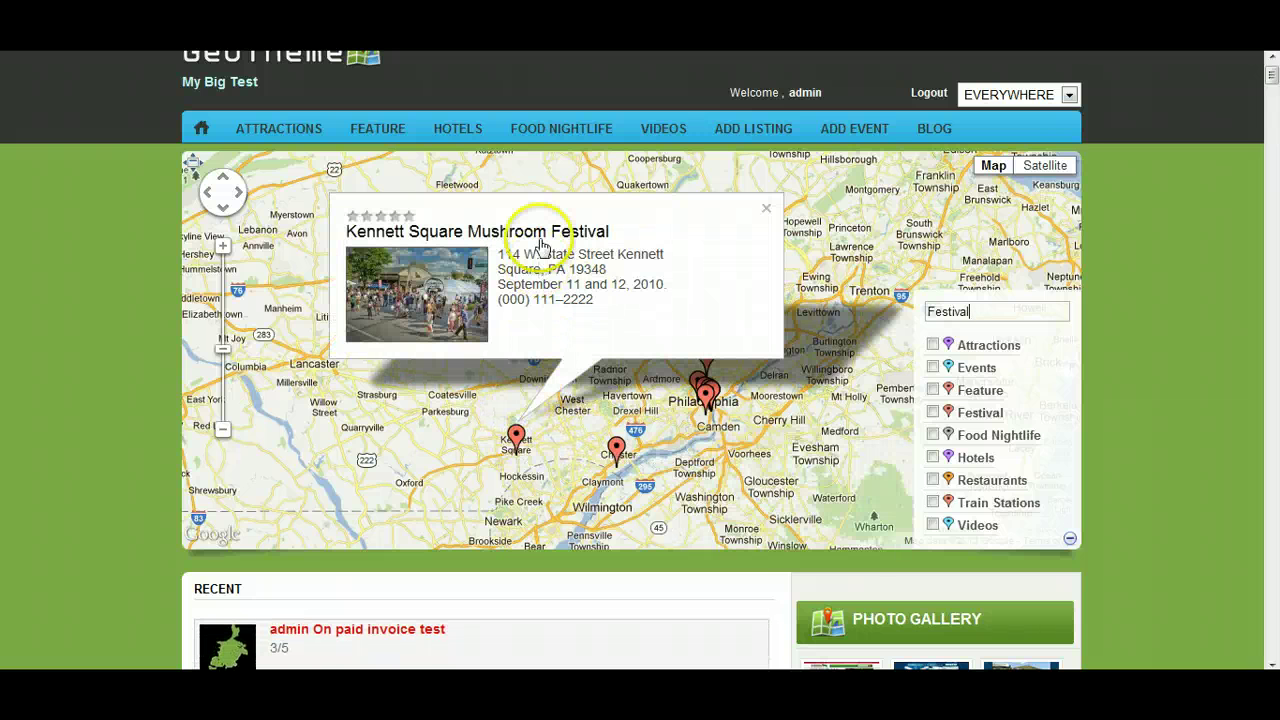
left_click(784, 230)
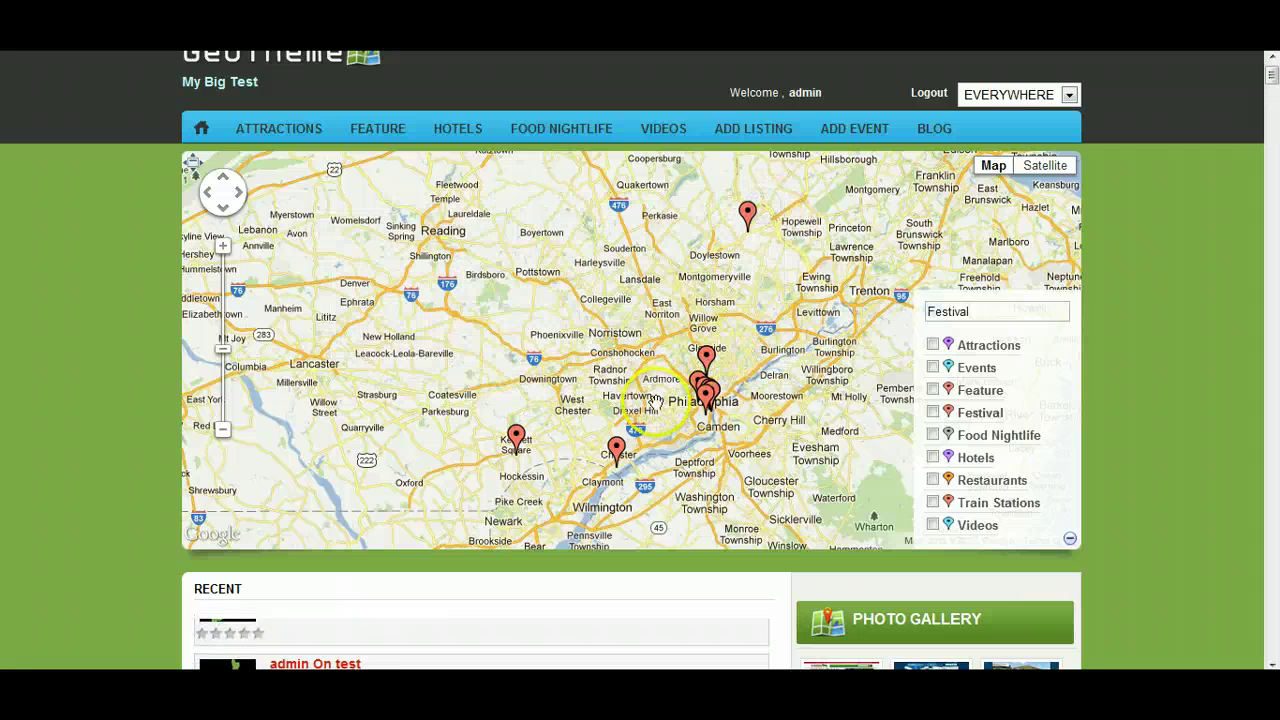
left_click(930, 304)
left_click(988, 313)
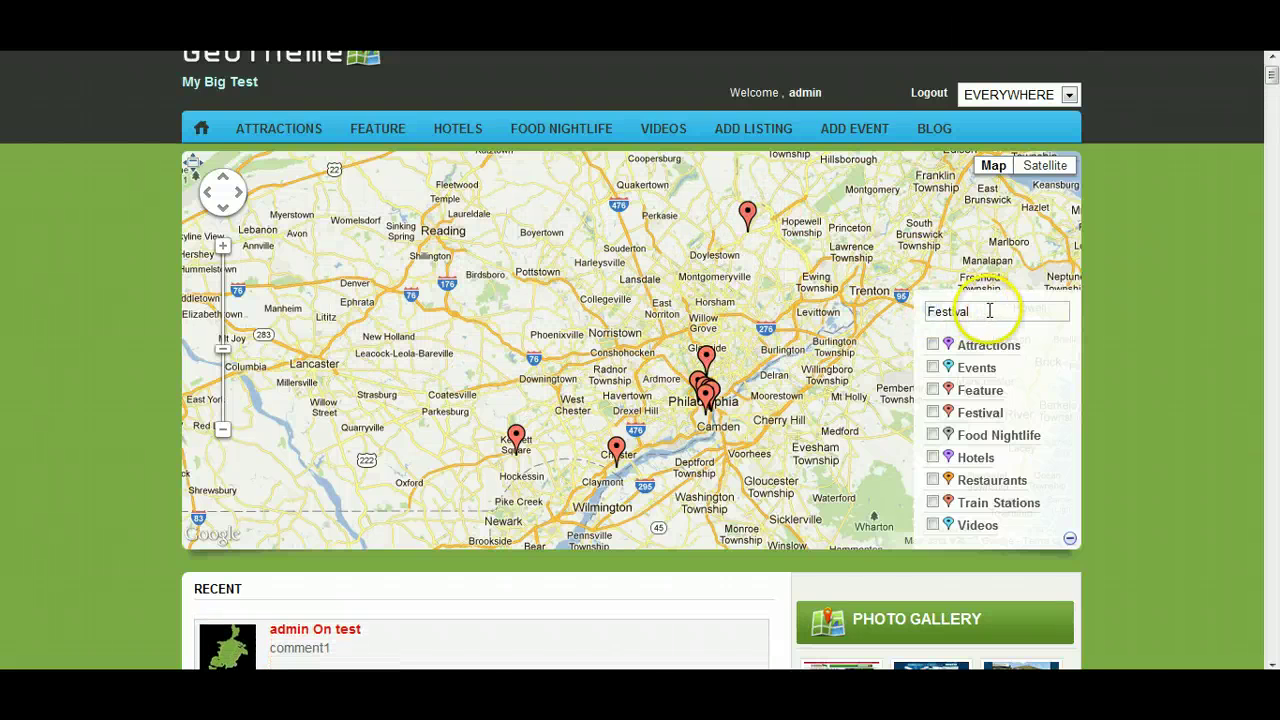
left_click(1050, 170)
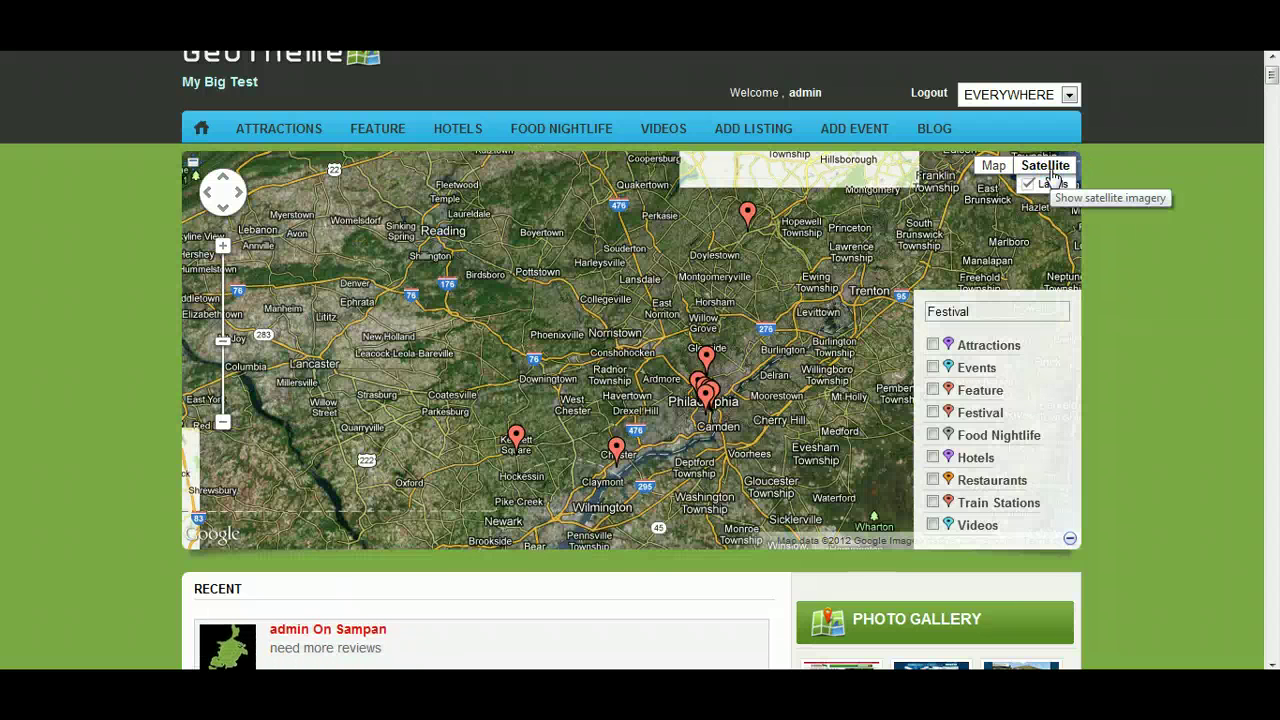
left_click(992, 167)
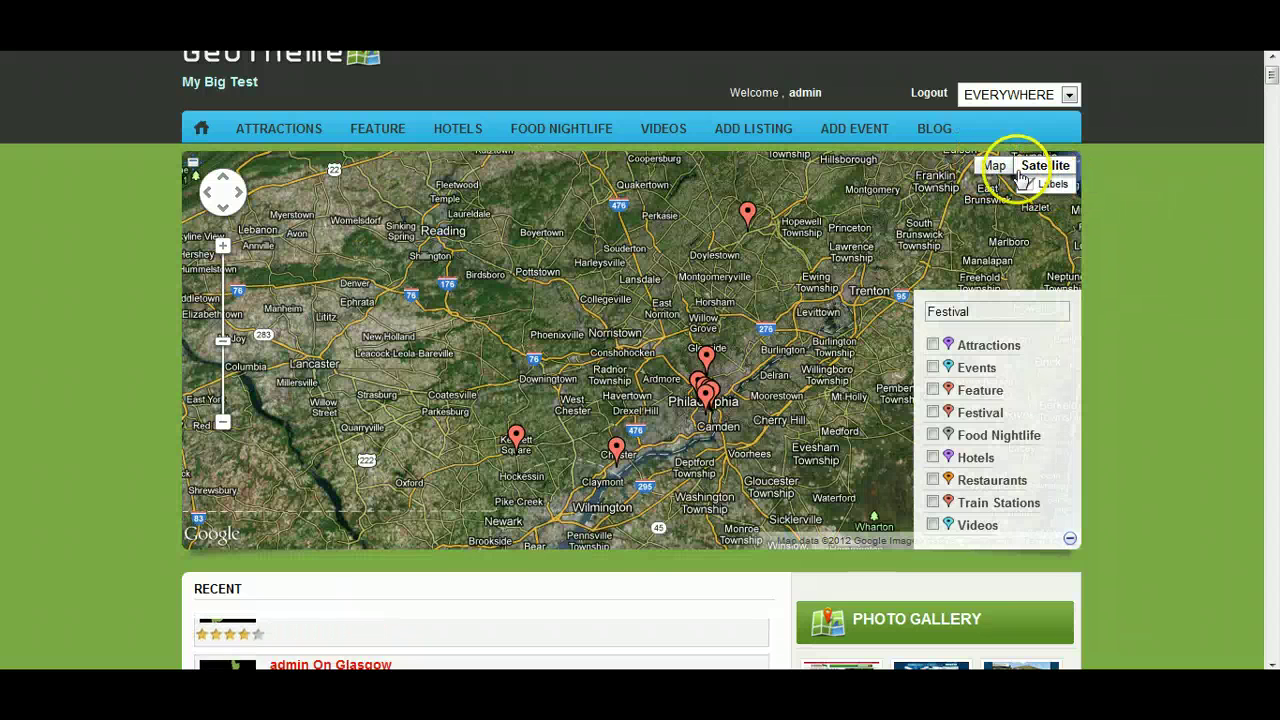
left_click(992, 167)
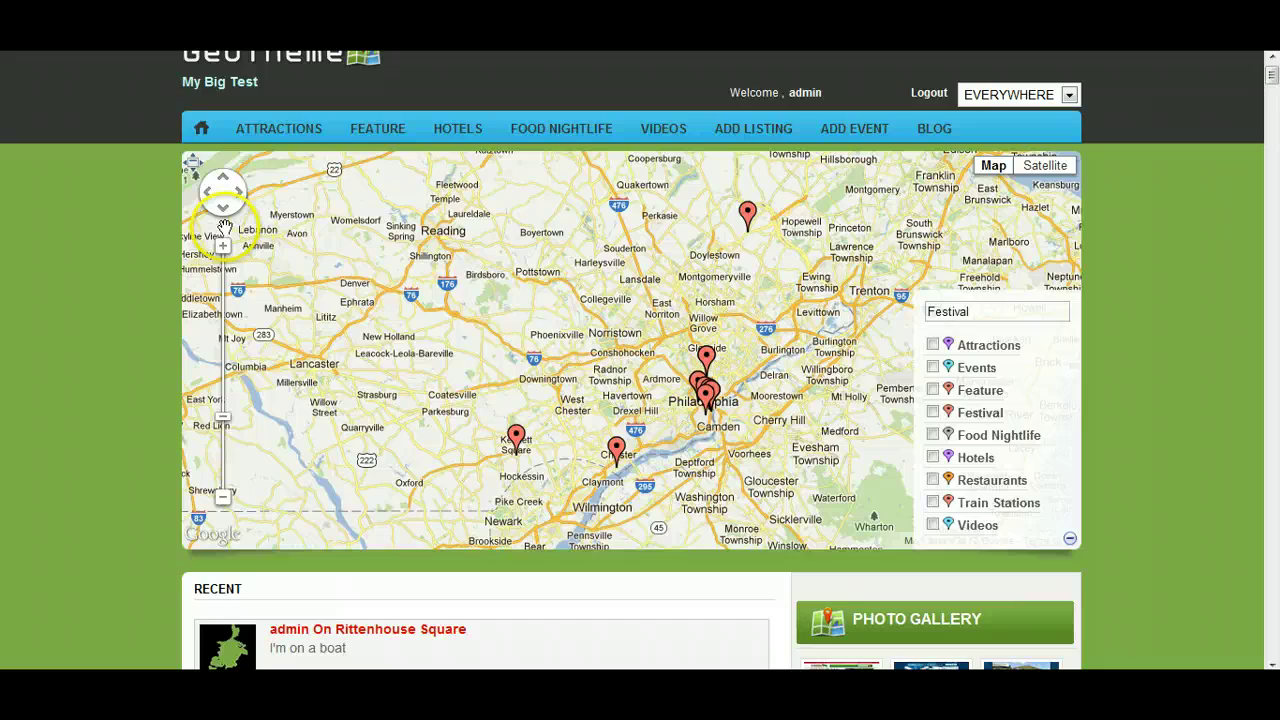
scroll(423, 286, "down", 5)
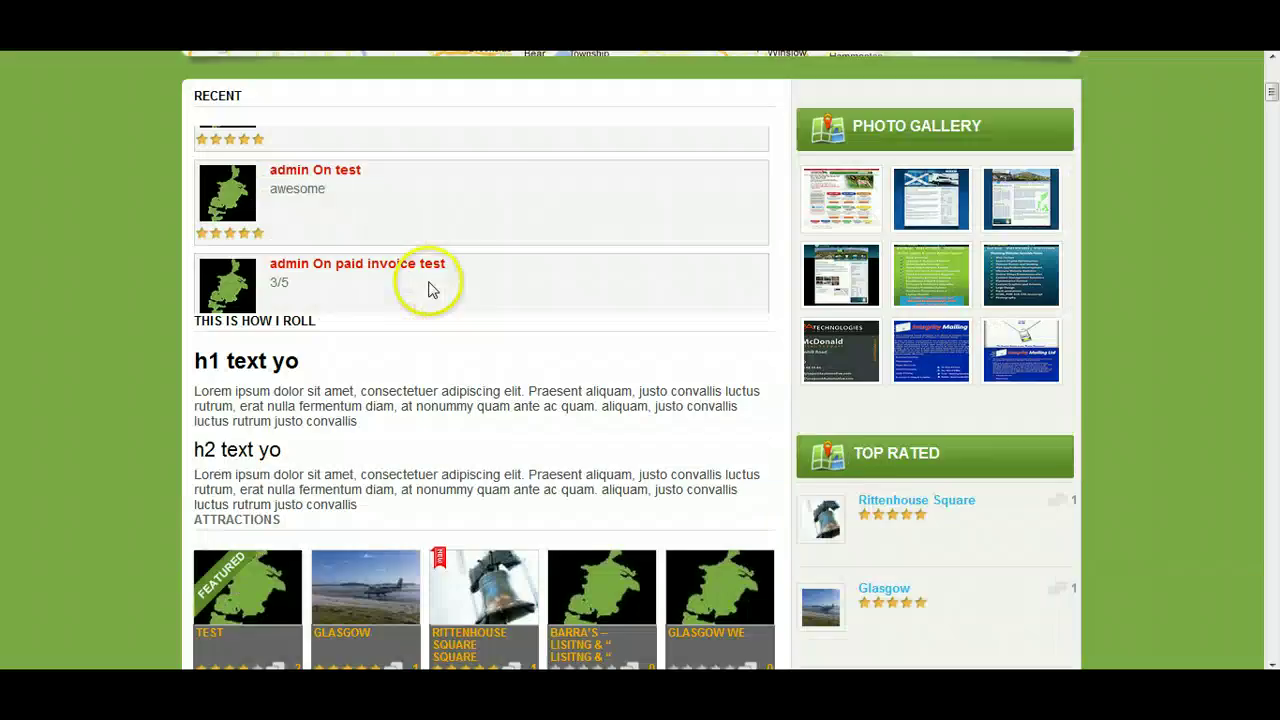
scroll(428, 281, "up", 3)
scroll(428, 281, "up", 3)
scroll(428, 281, "down", 6)
scroll(428, 281, "up", 5)
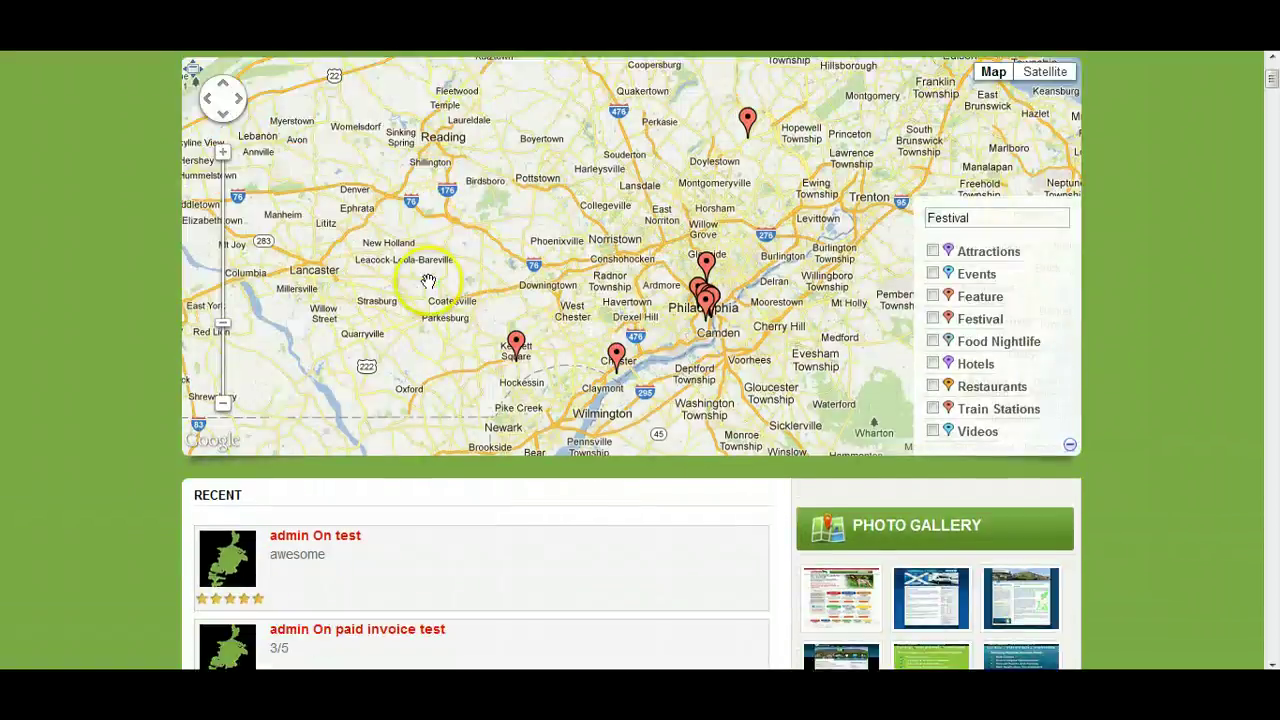
scroll(428, 281, "down", 5)
scroll(428, 281, "up", 5)
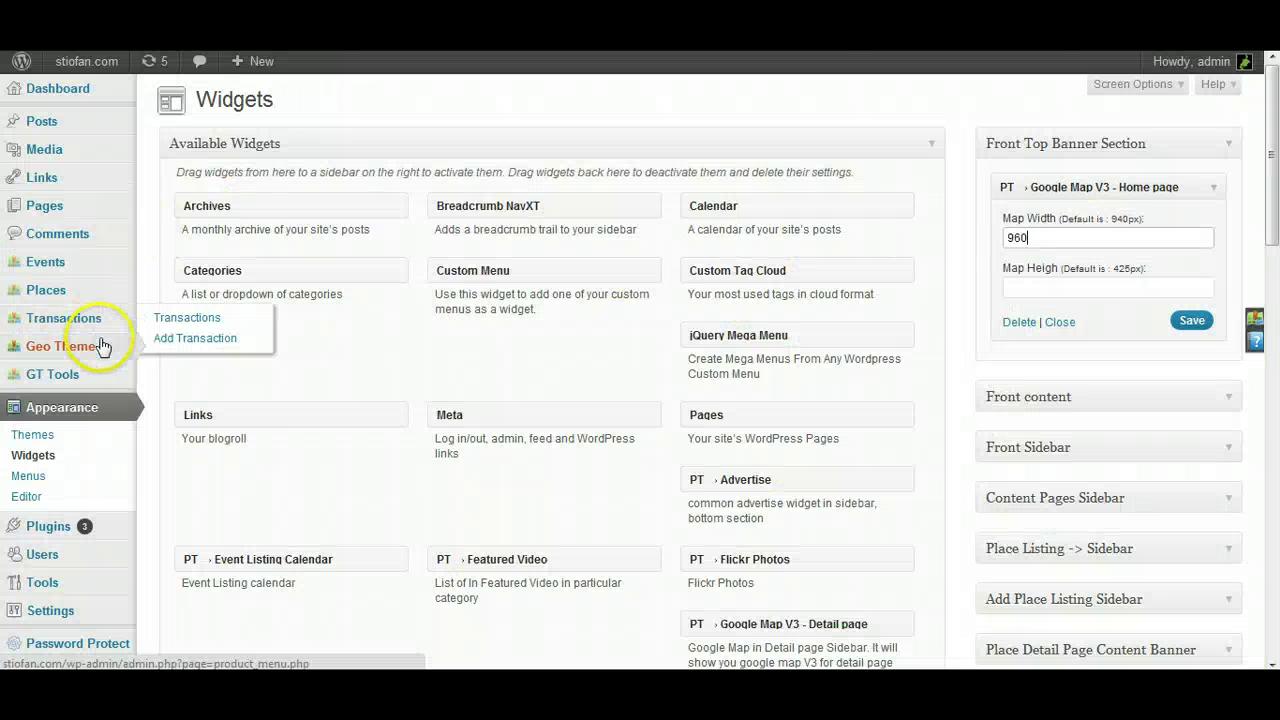
Enable 'Wish to Enable streetview on main map ?' in GeoTheme Map Settings and save
mouse_move(100, 355)
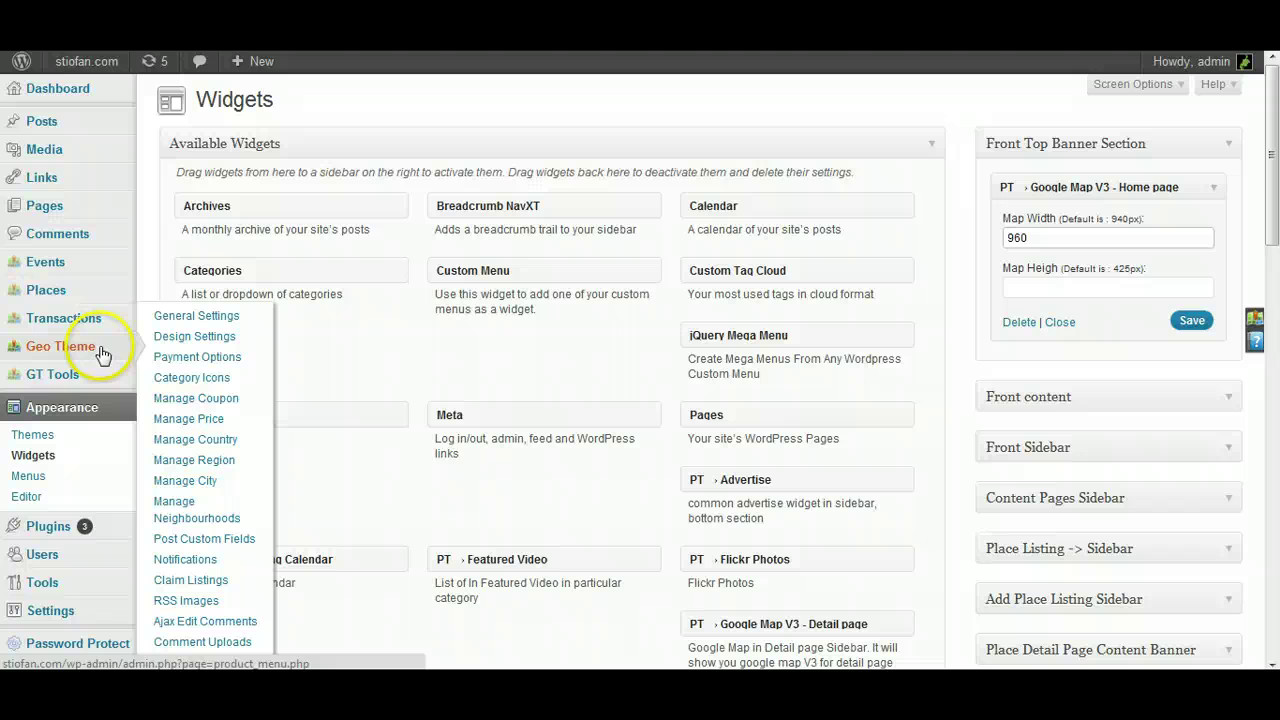
left_click(174, 338)
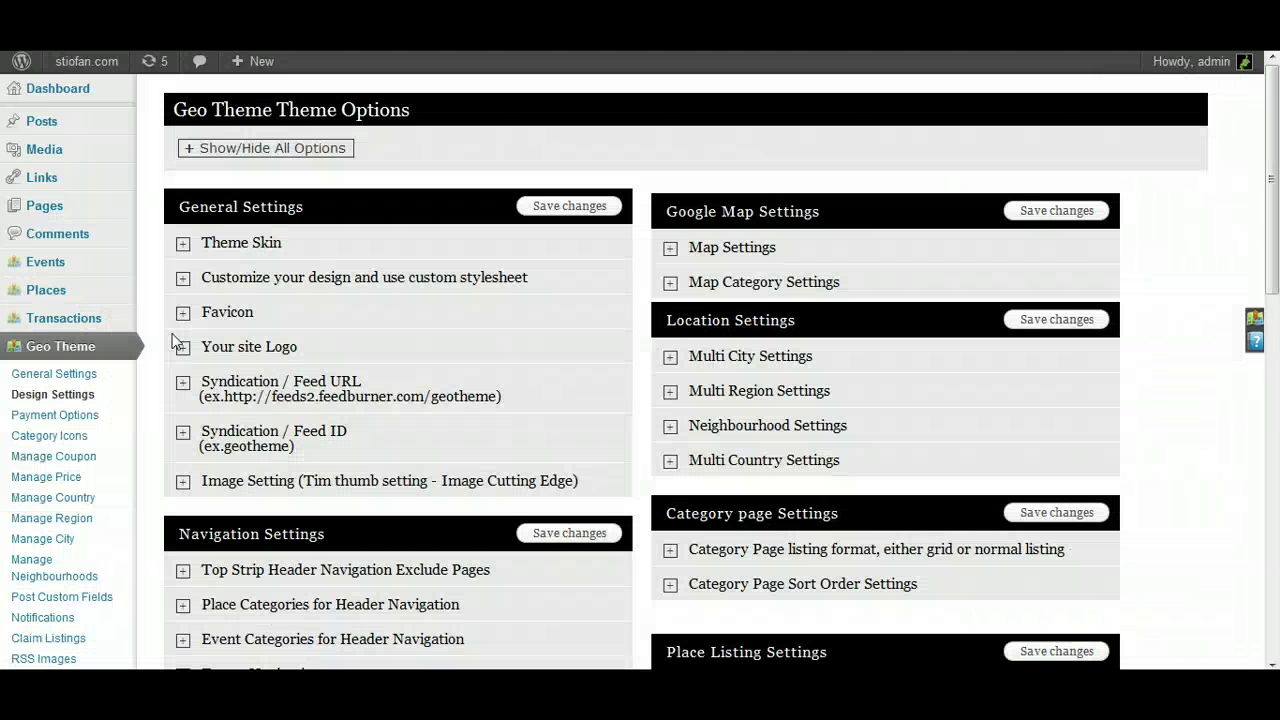
left_click(669, 250)
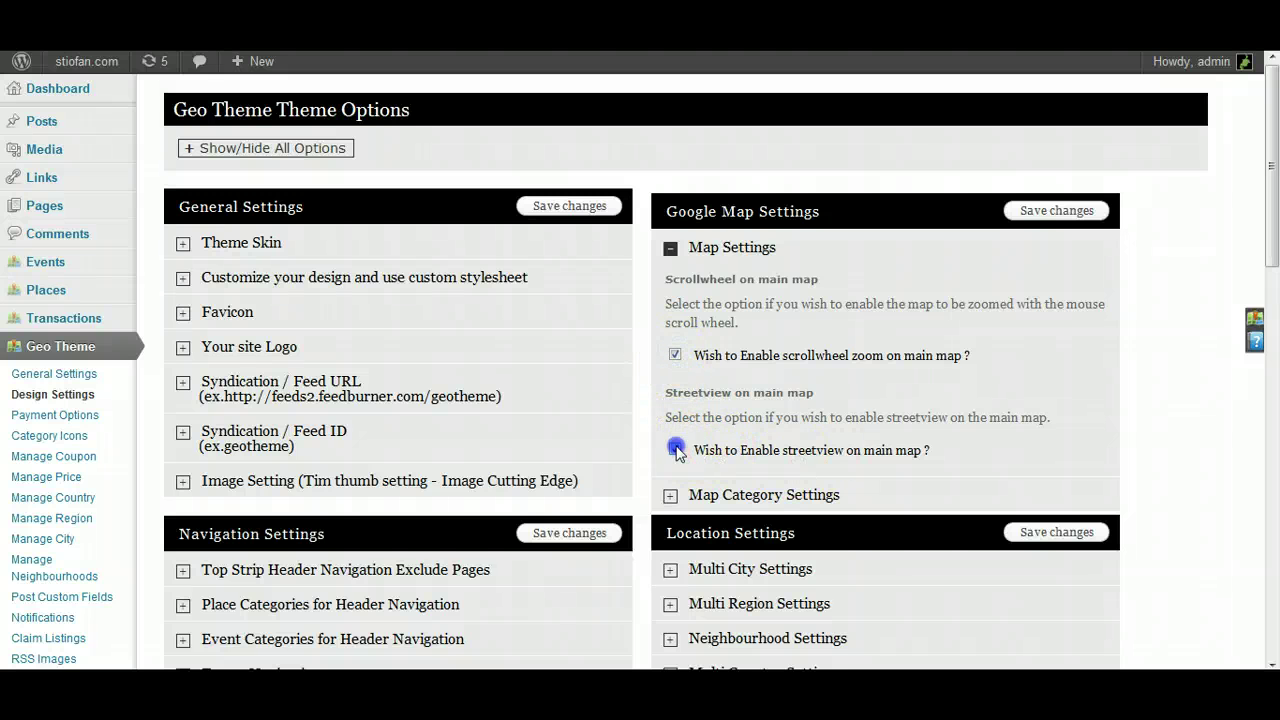
left_click(1042, 213)
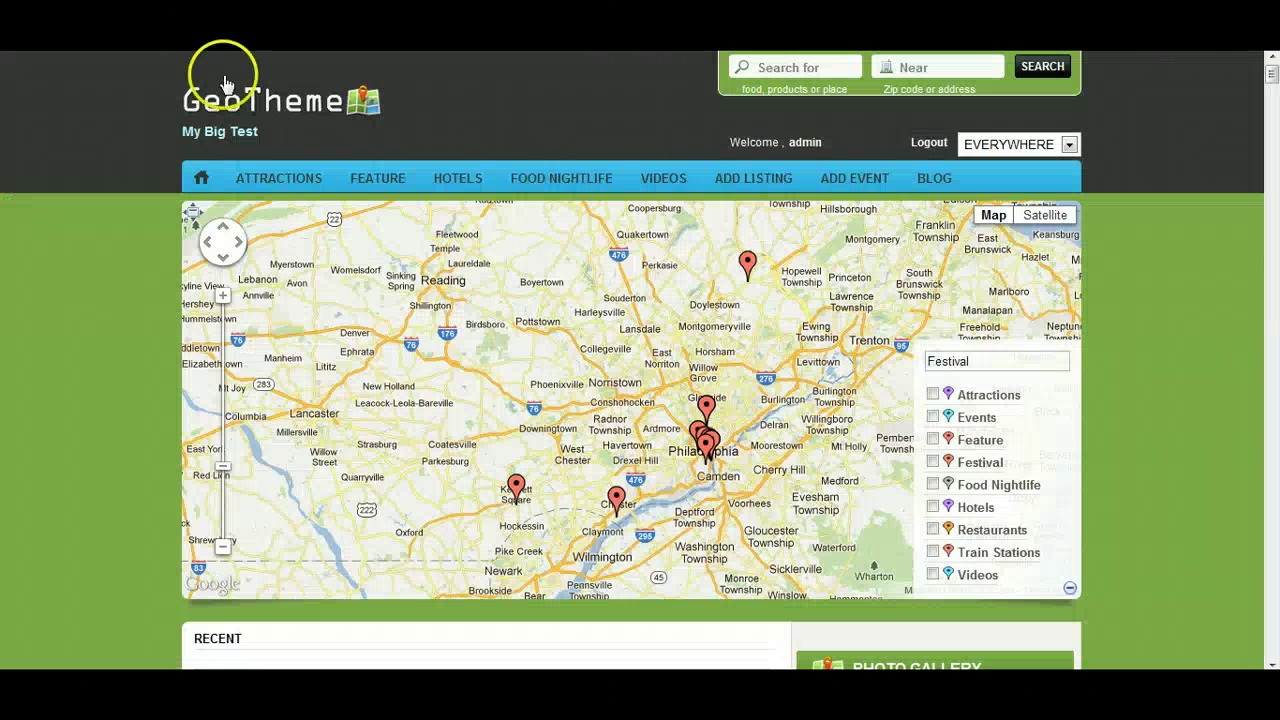
Reload the GeoTheme homepage and scroll down to its map
left_click(210, 102)
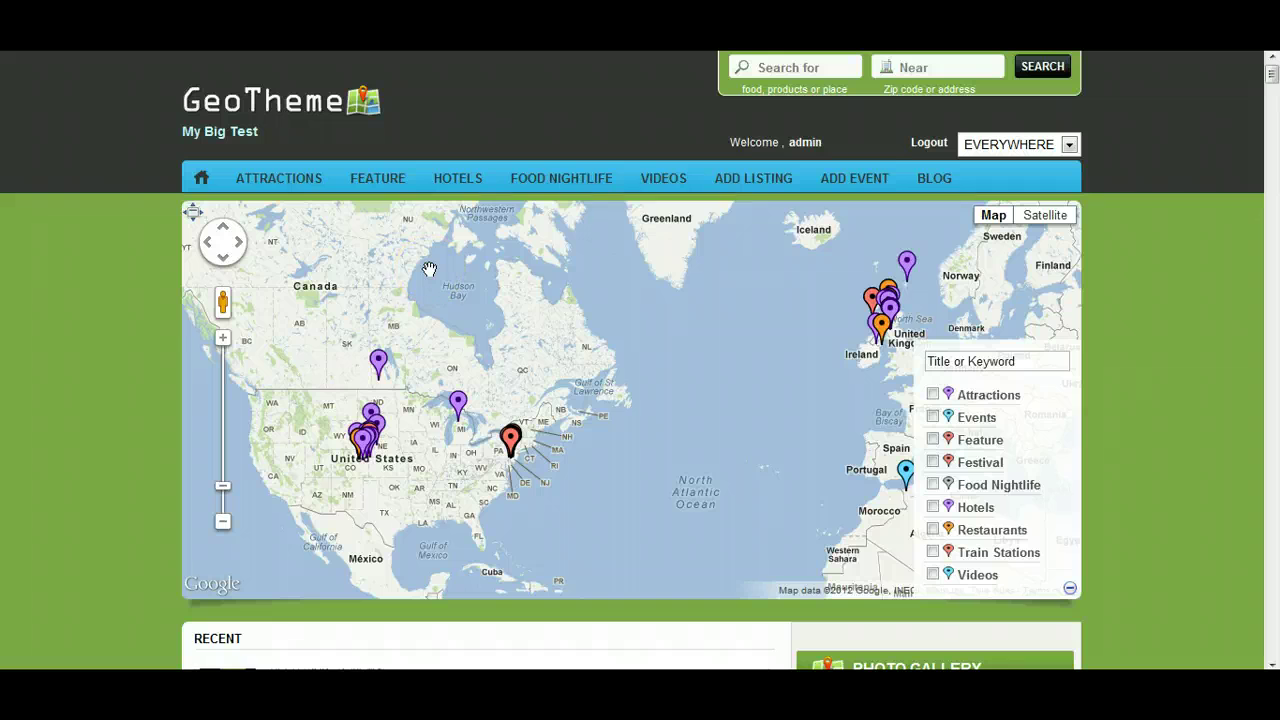
scroll(429, 269, "down", 1)
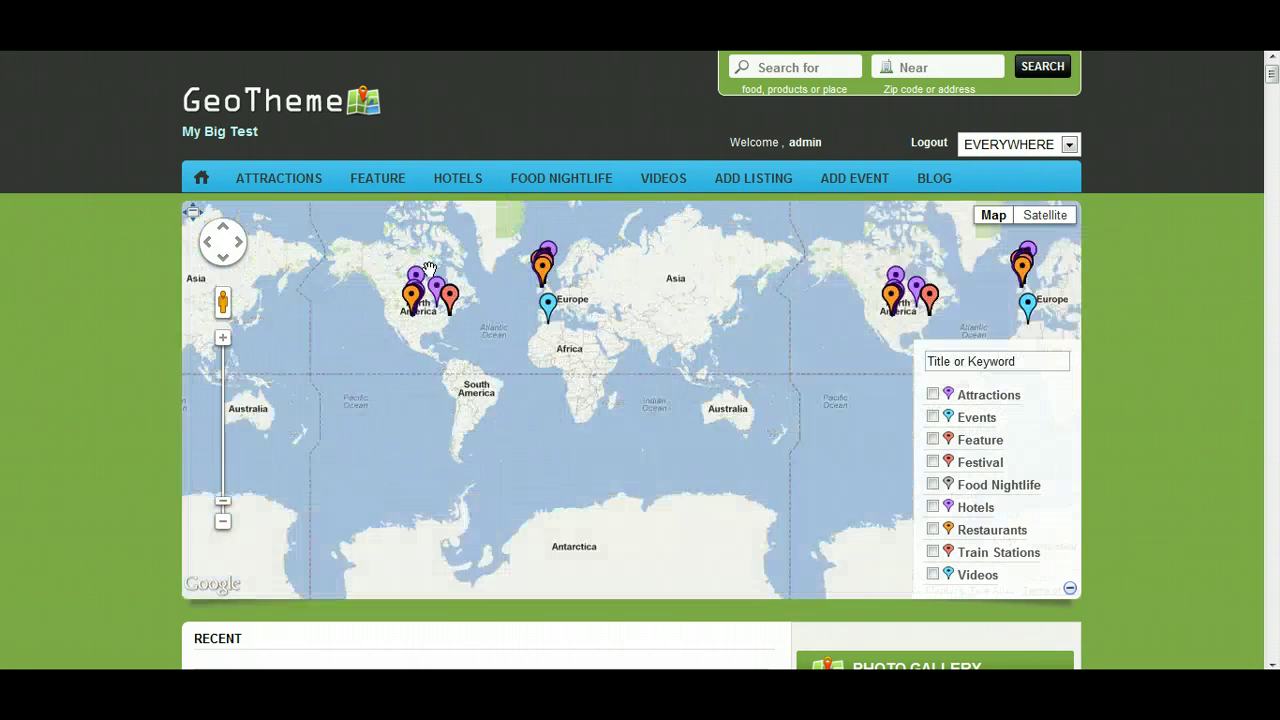
Drop the Street View pegman onto a Cincinnati intersection on the homepage map
scroll(429, 269, "up", 2)
scroll(429, 269, "down", 2)
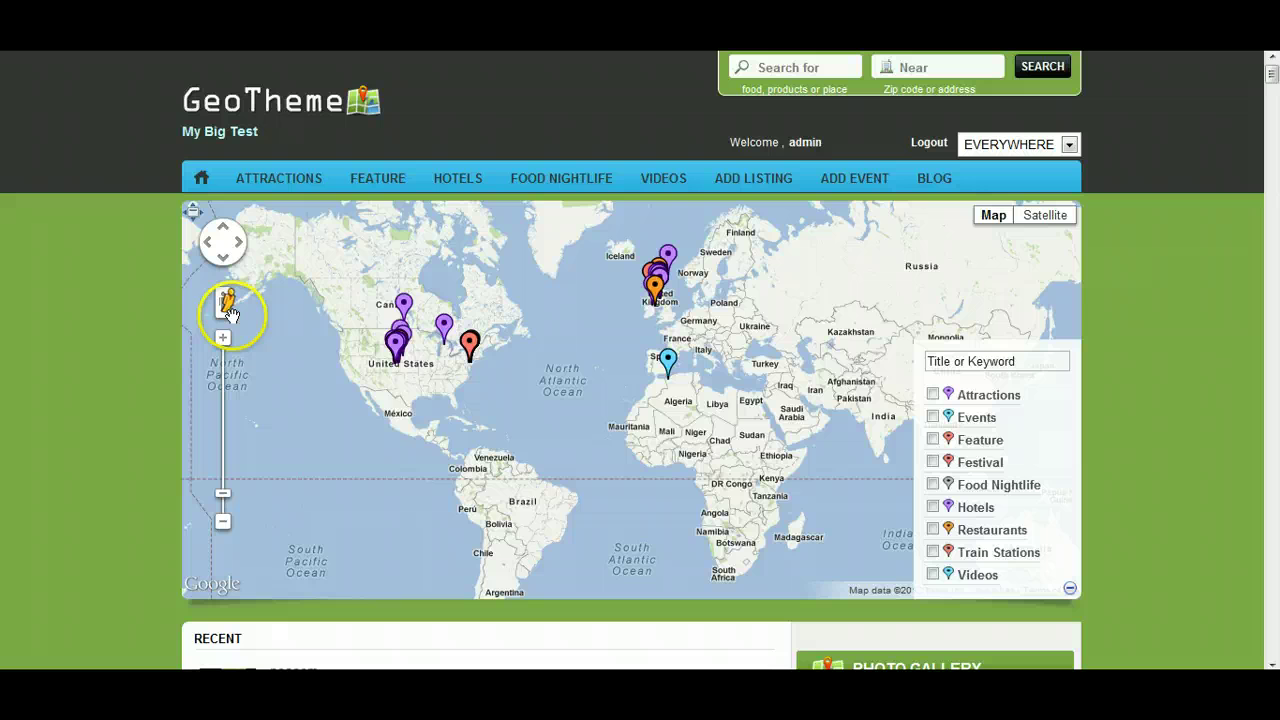
left_click_drag(227, 300, 333, 292)
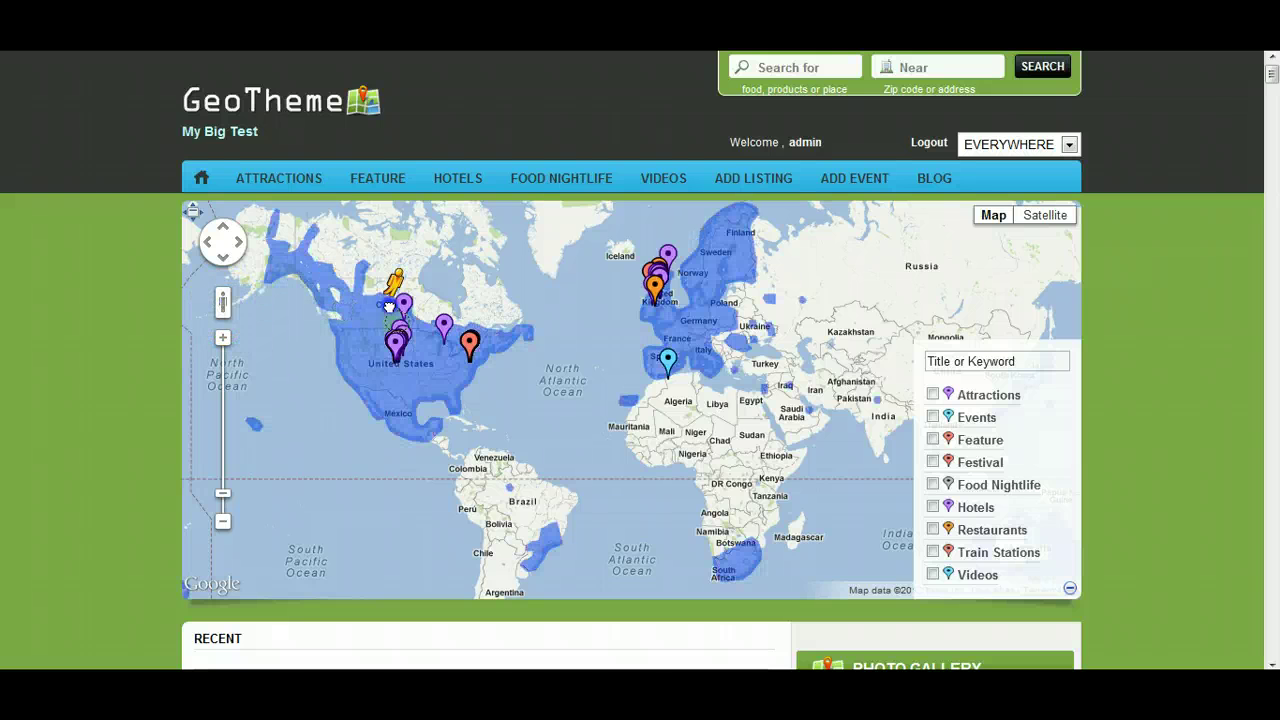
mouse_move(430, 350)
left_mouse_down()
mouse_move(300, 240)
mouse_move(395, 300)
mouse_move(435, 346)
left_mouse_up()
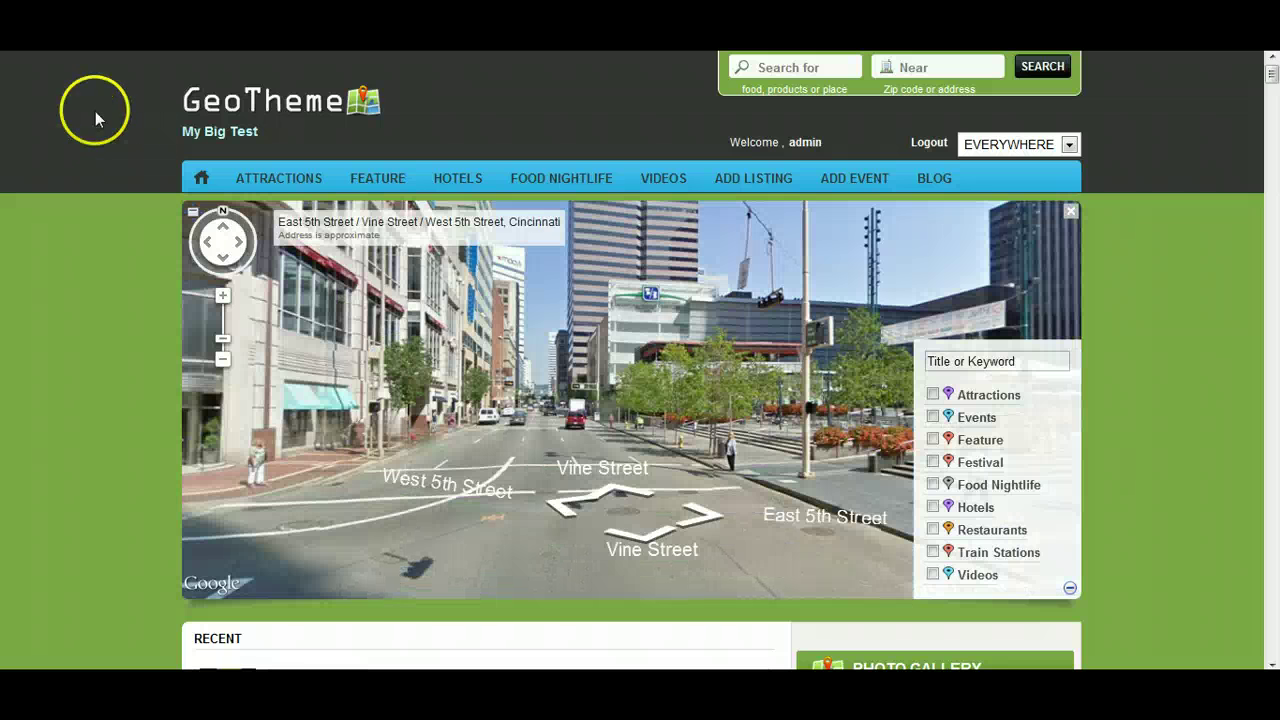
View the street full-window, turn toward the Tiffany building, then exit Street View
left_click(193, 213)
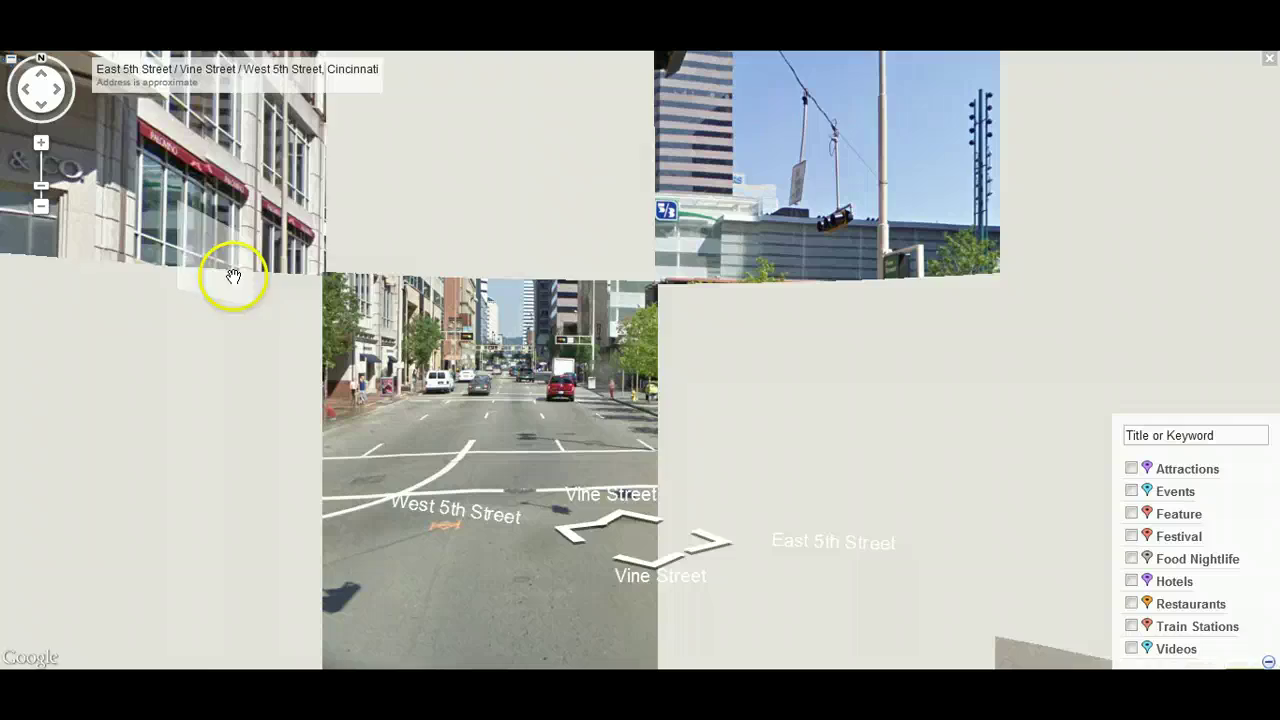
left_click_drag(197, 298, 318, 303)
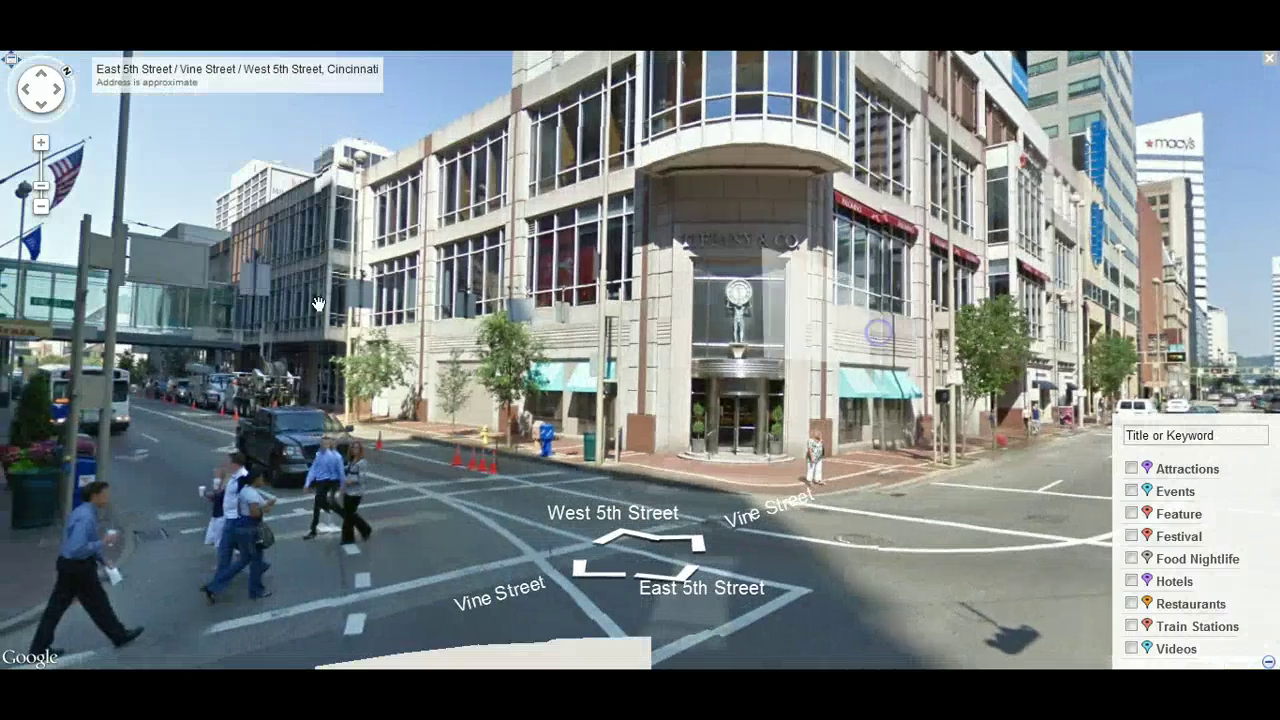
left_click(12, 60)
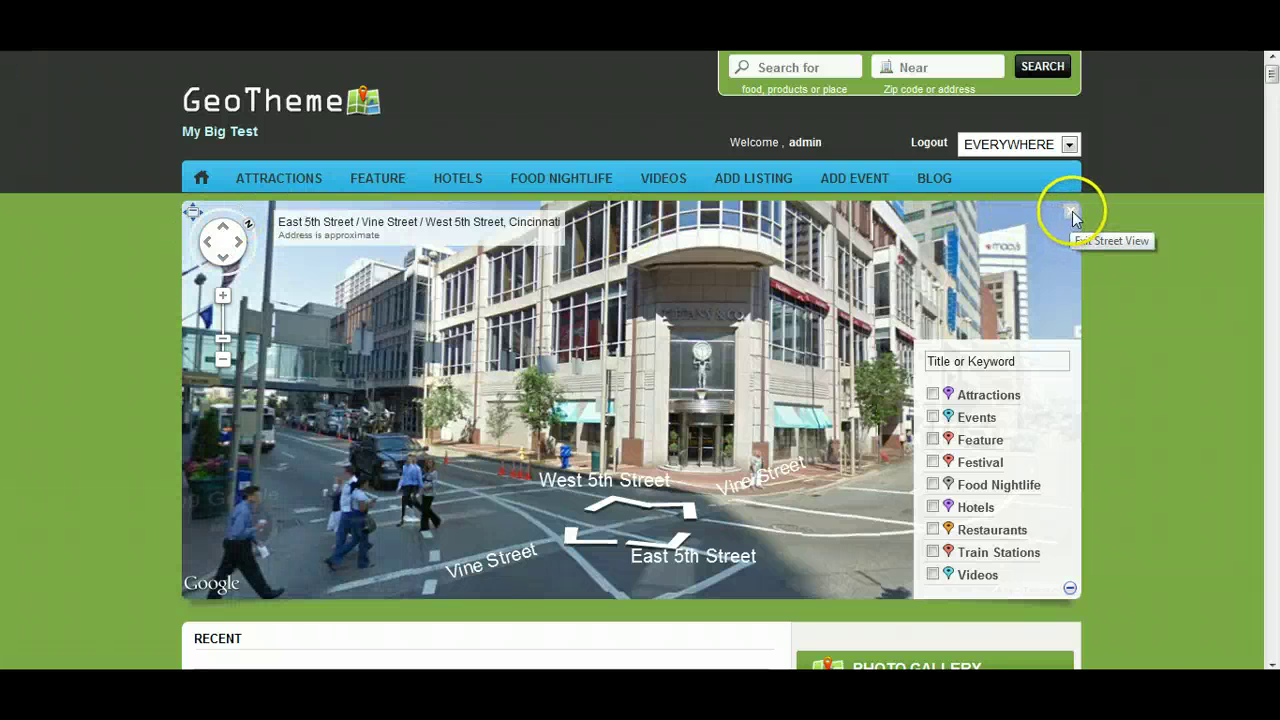
left_click(1071, 214)
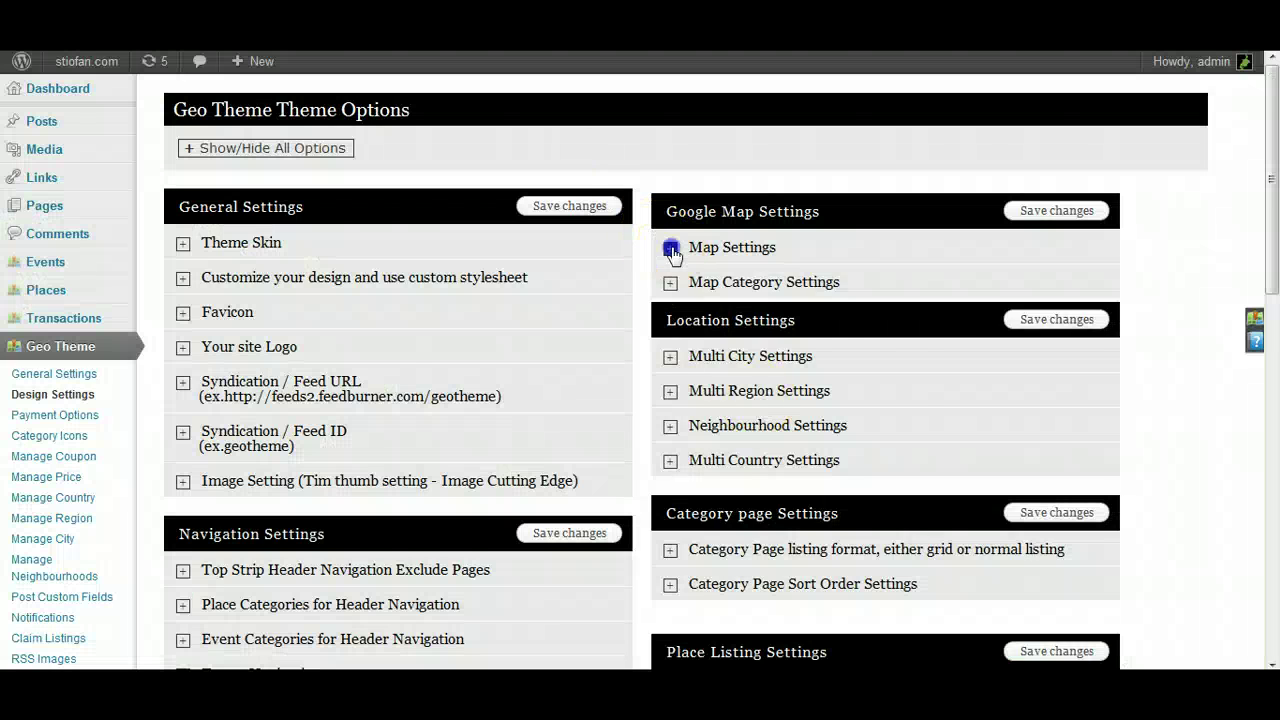
Untick 'Wish to Enable scrollwheel zoom on main map ?' in Map Settings and save
left_click(671, 248)
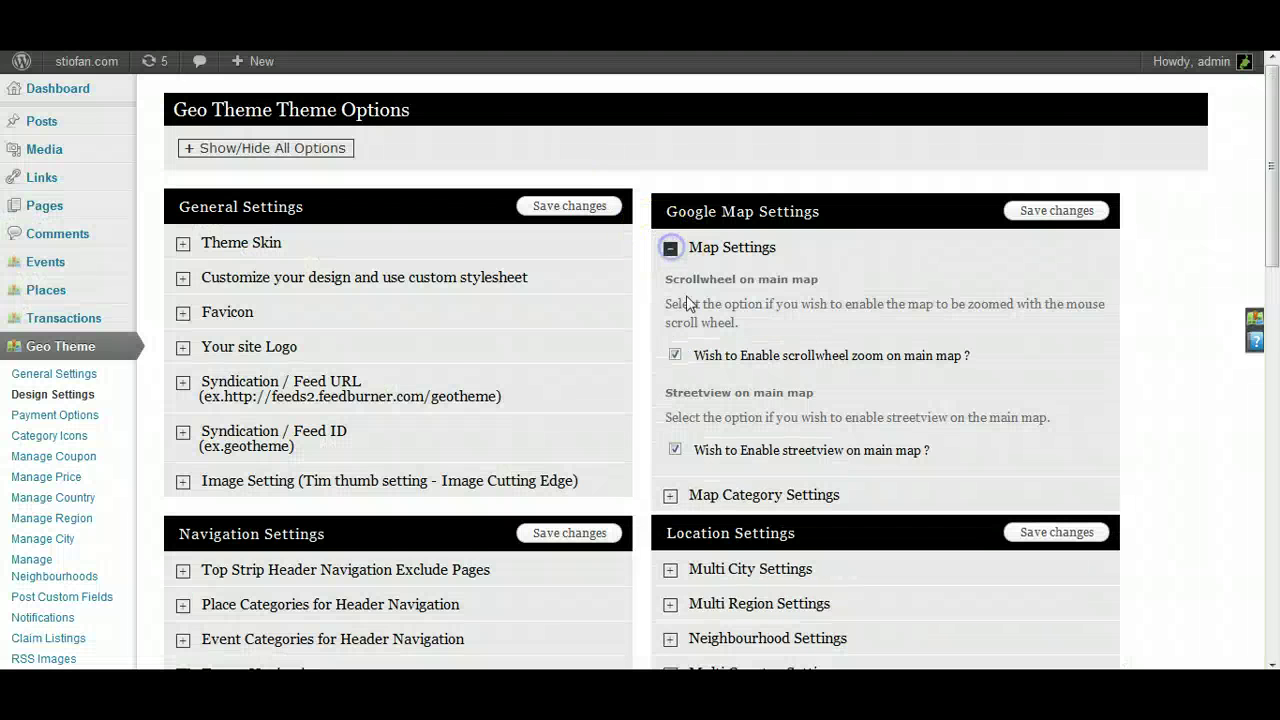
left_click(675, 355)
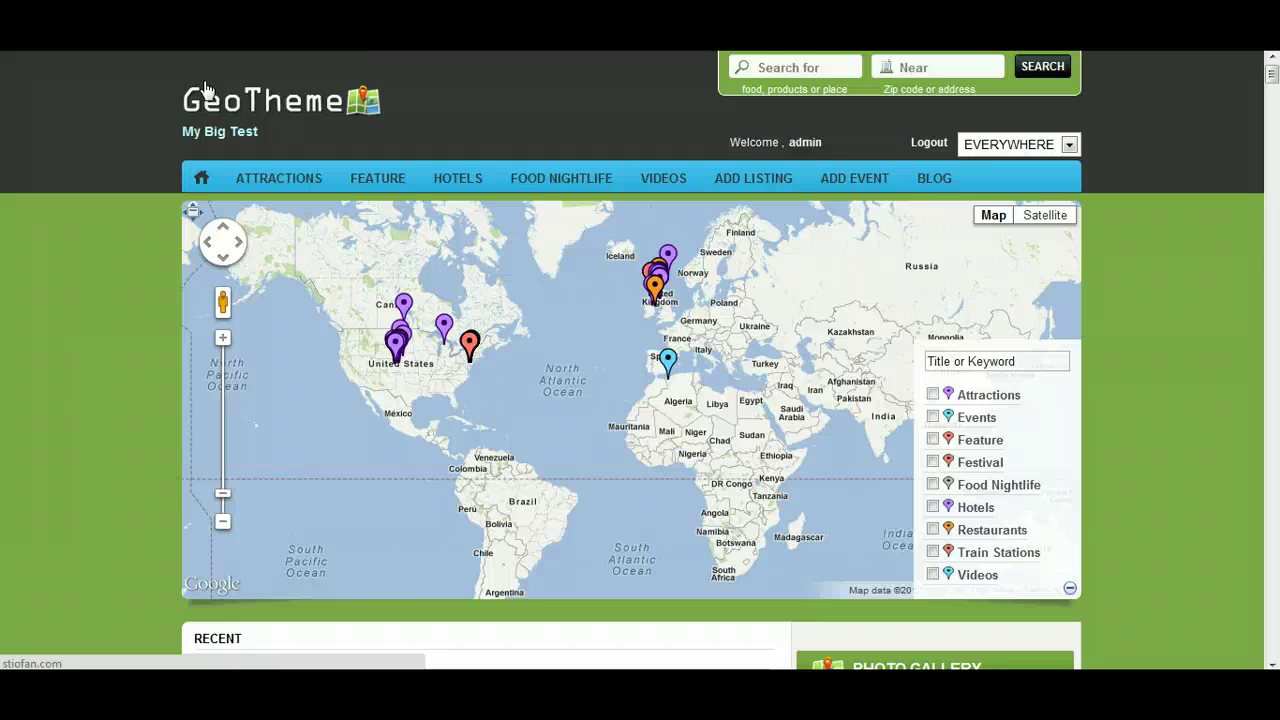
scroll(203, 88, "down", 5)
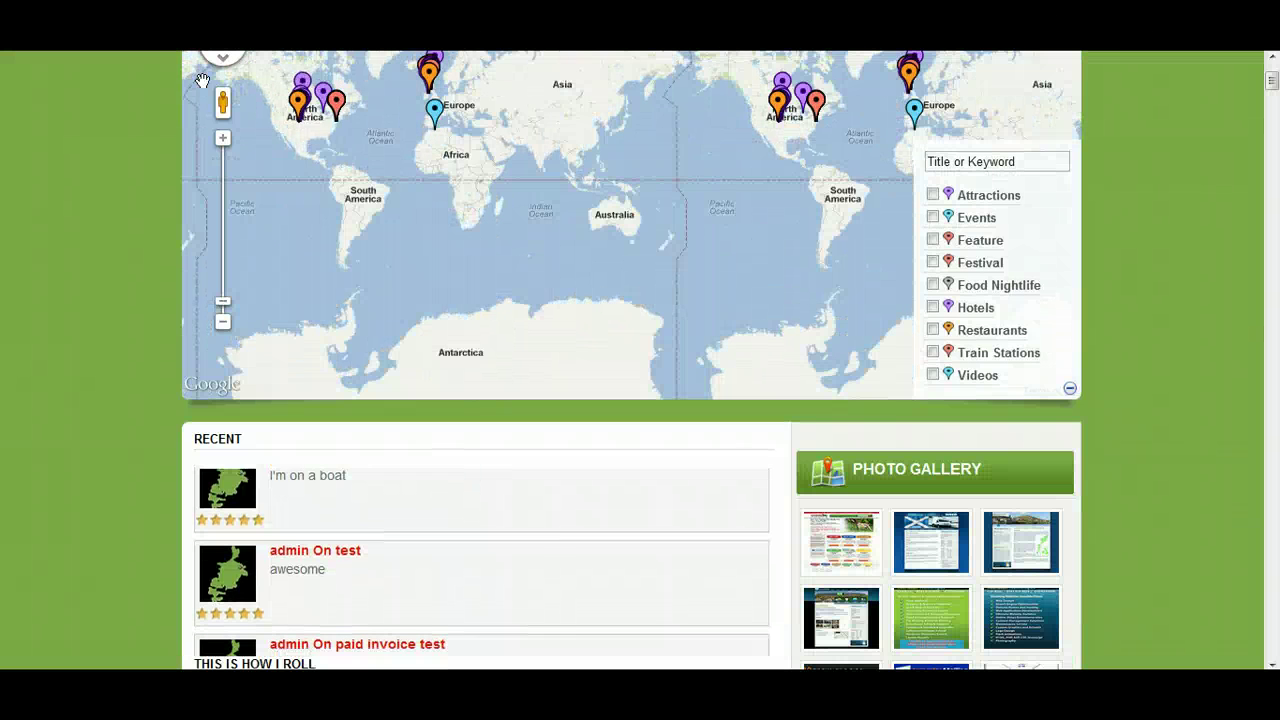
scroll(203, 80, "up", 1)
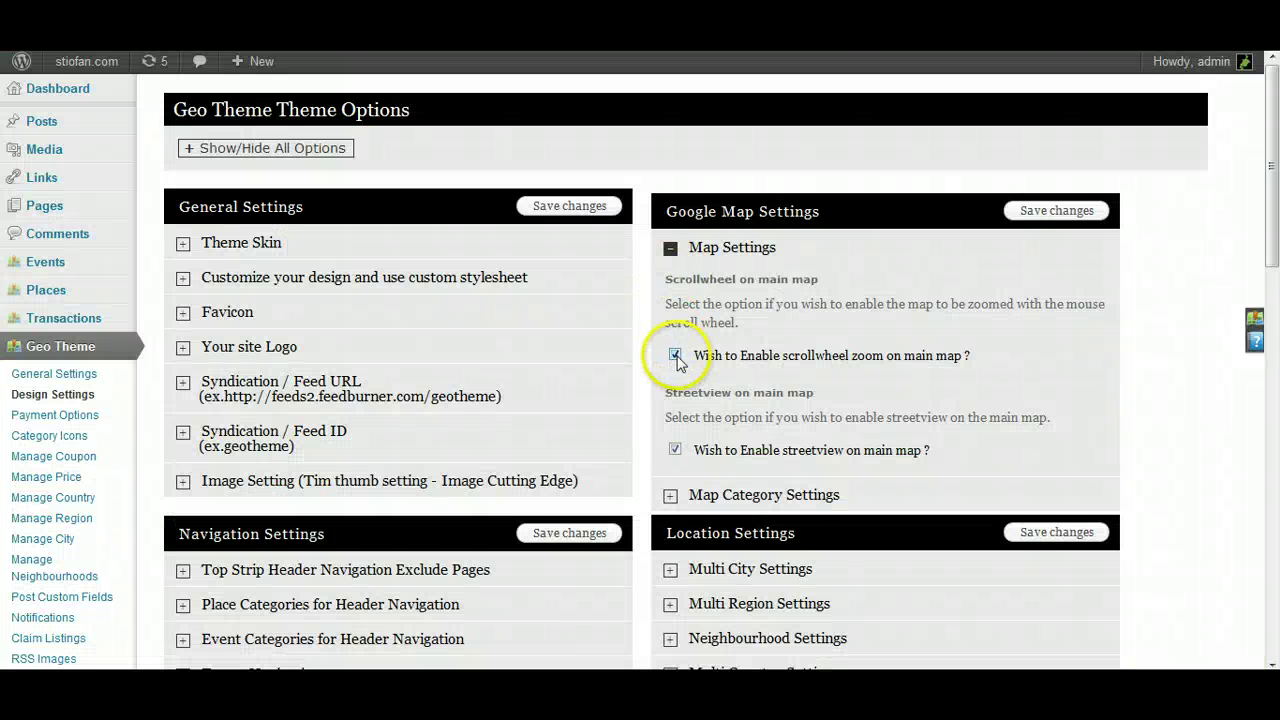
left_click(676, 356)
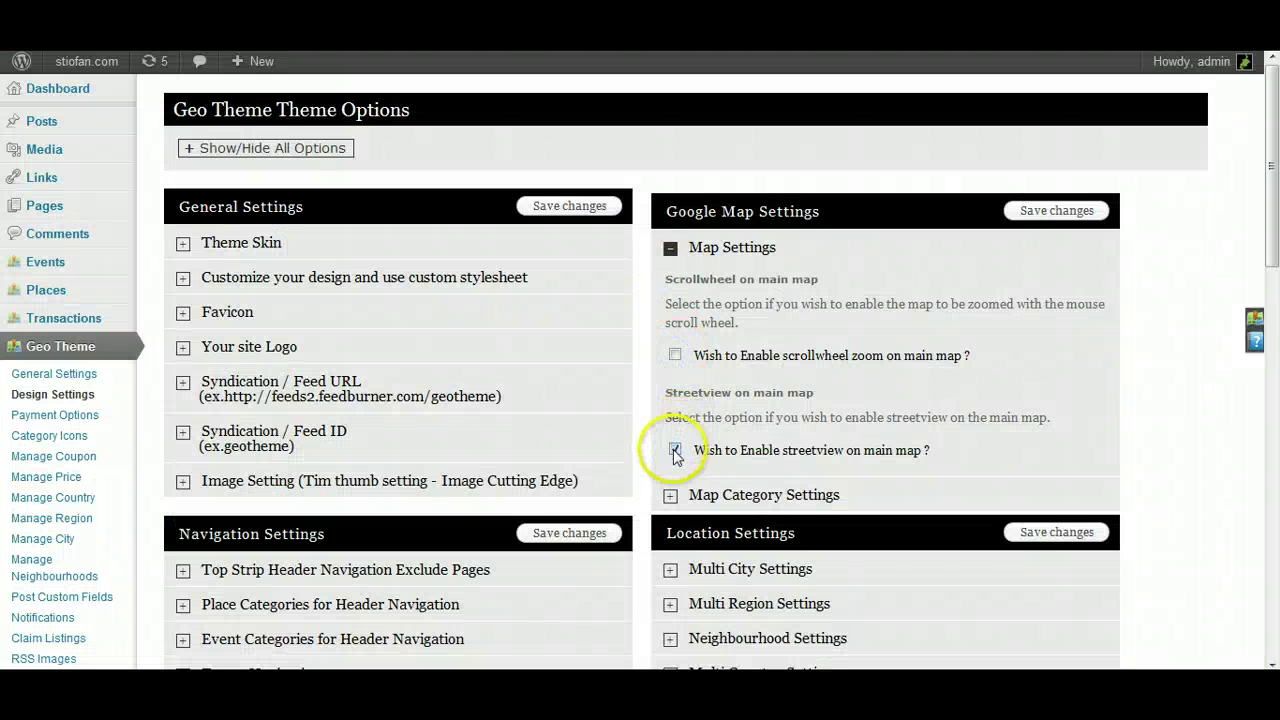
left_click(1040, 214)
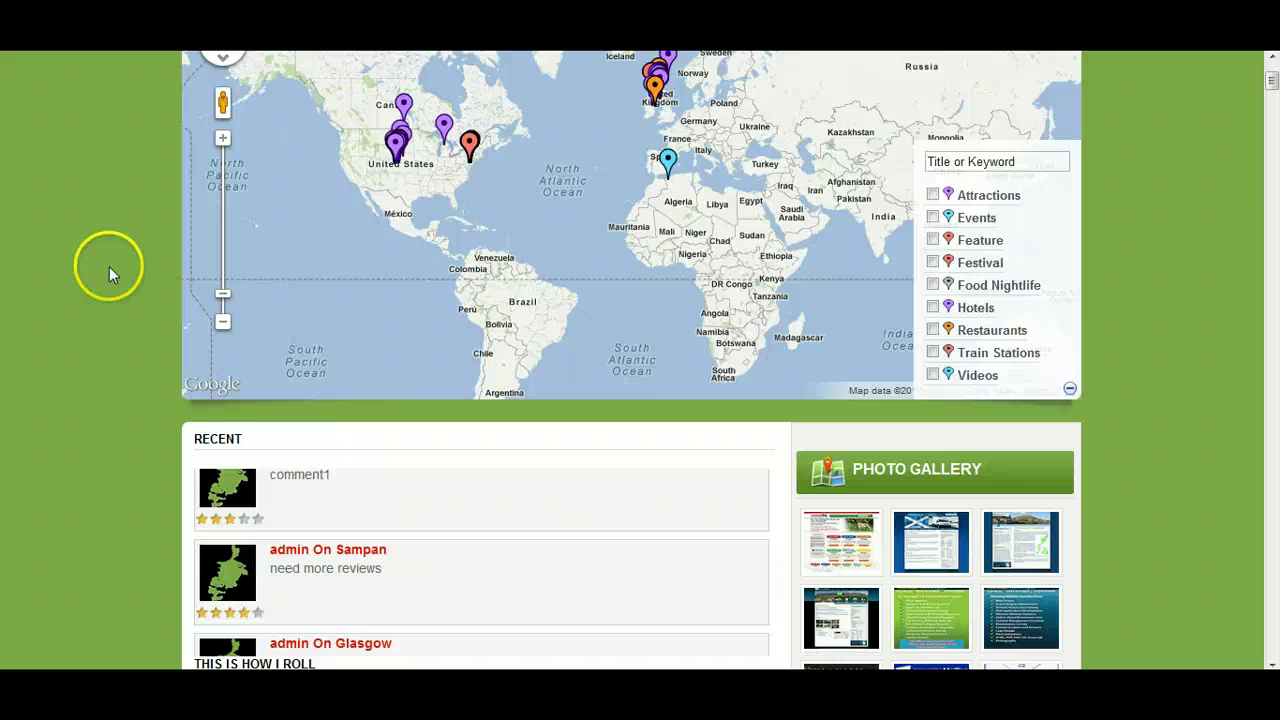
scroll(109, 266, "up", 3)
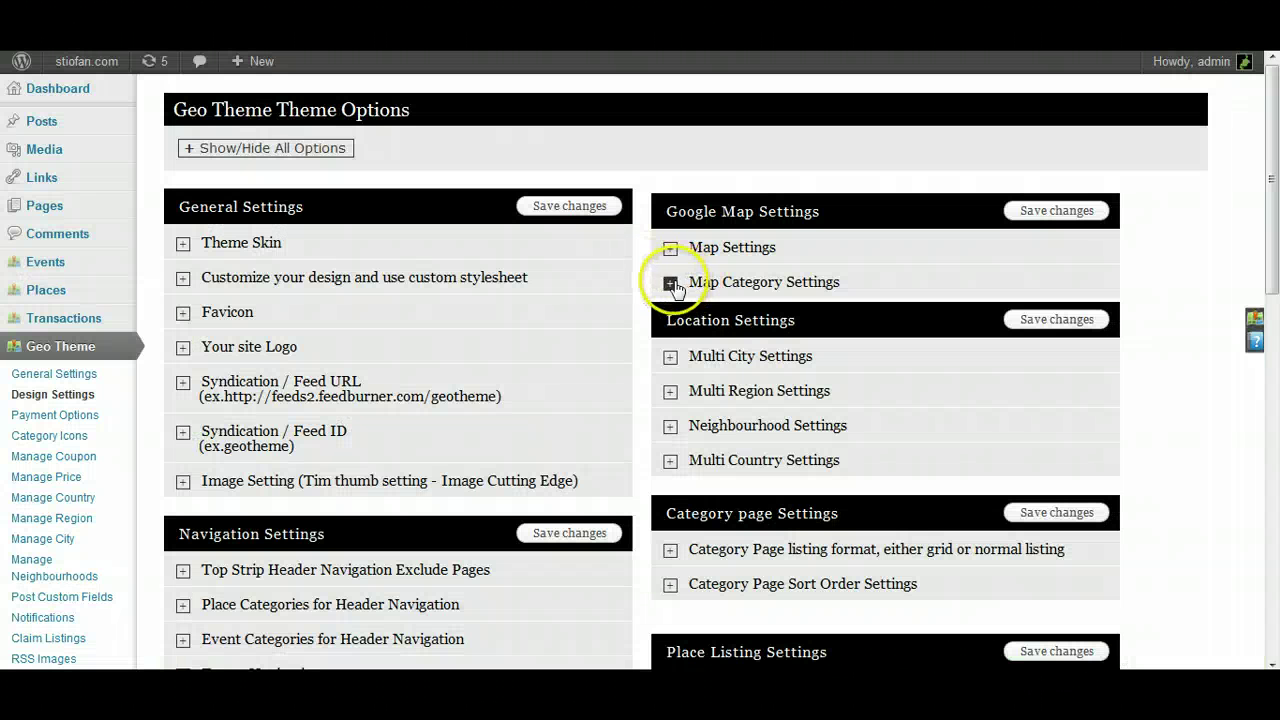
Tick 'Colapse child/sub categories ?' in Map Category Settings and save
left_click(671, 284)
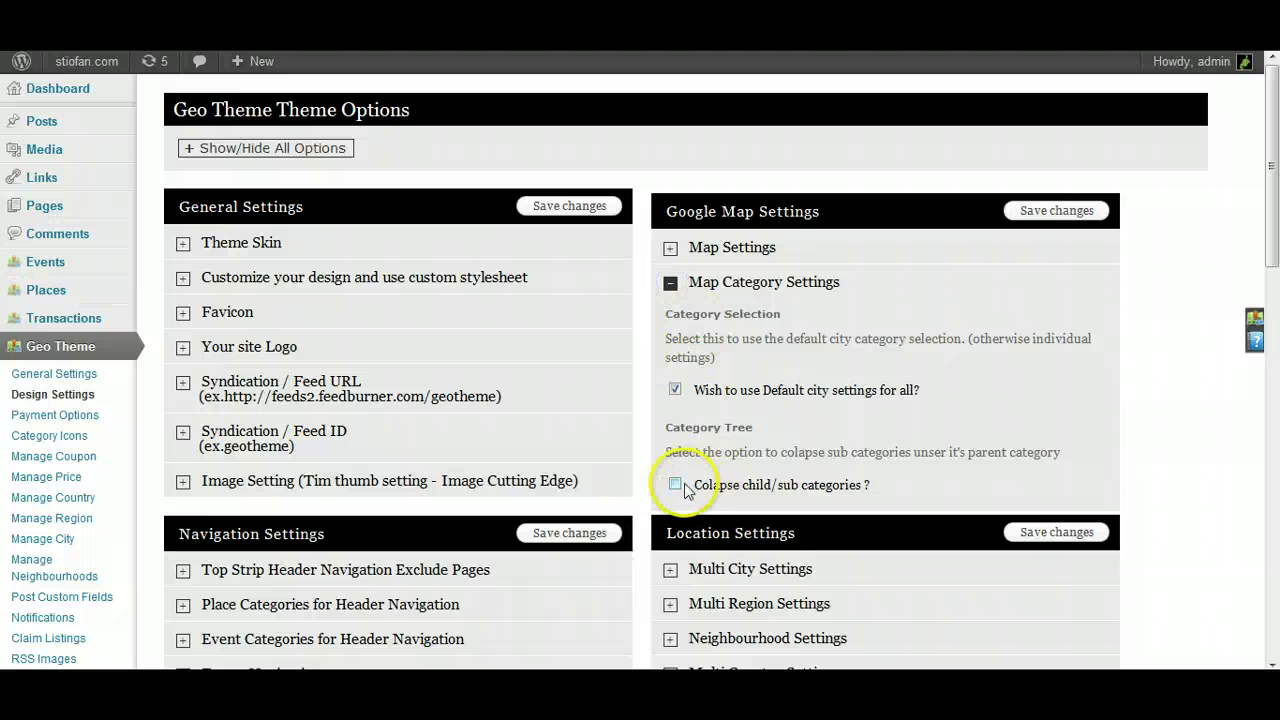
left_click_drag(694, 390, 882, 387)
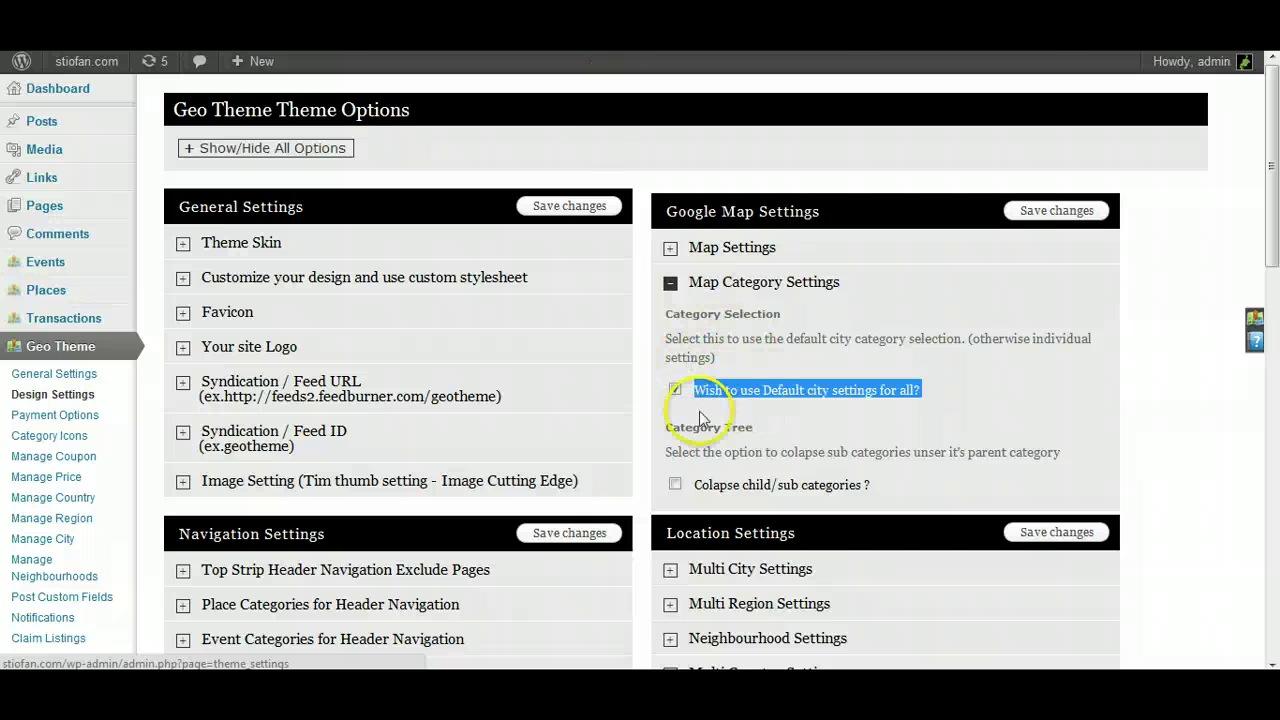
left_click_drag(692, 484, 812, 483)
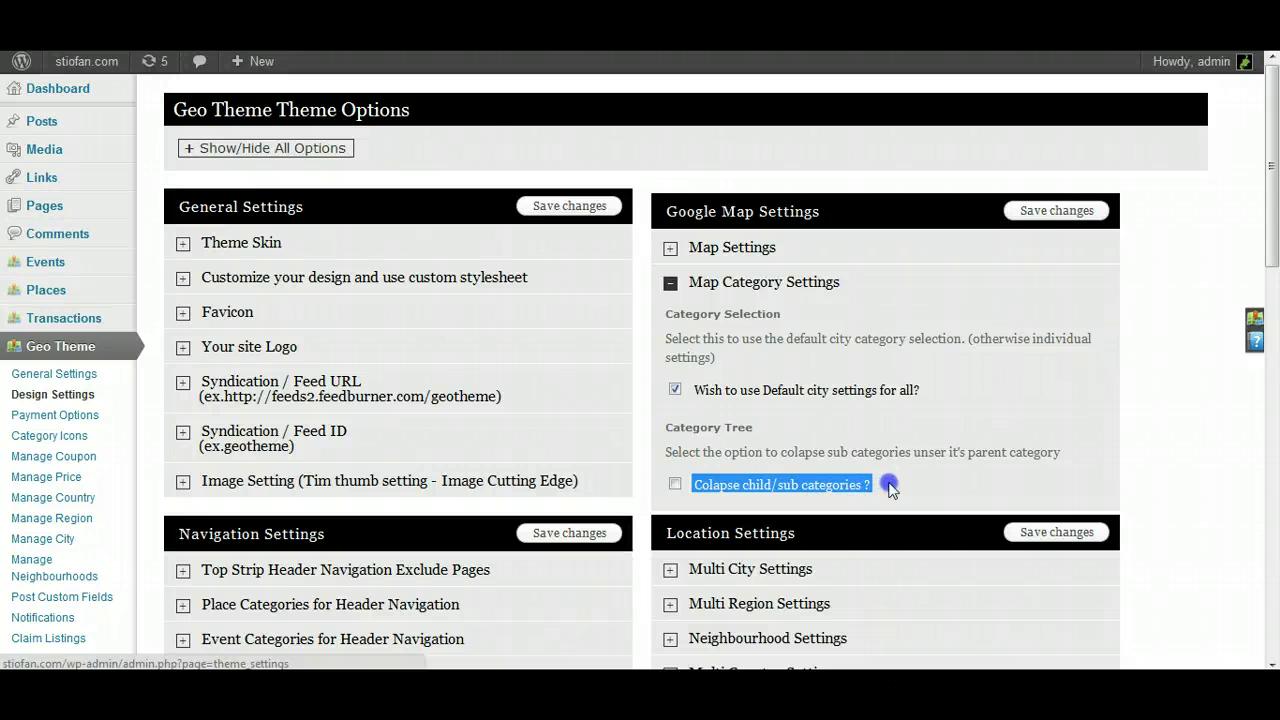
left_click(629, 400)
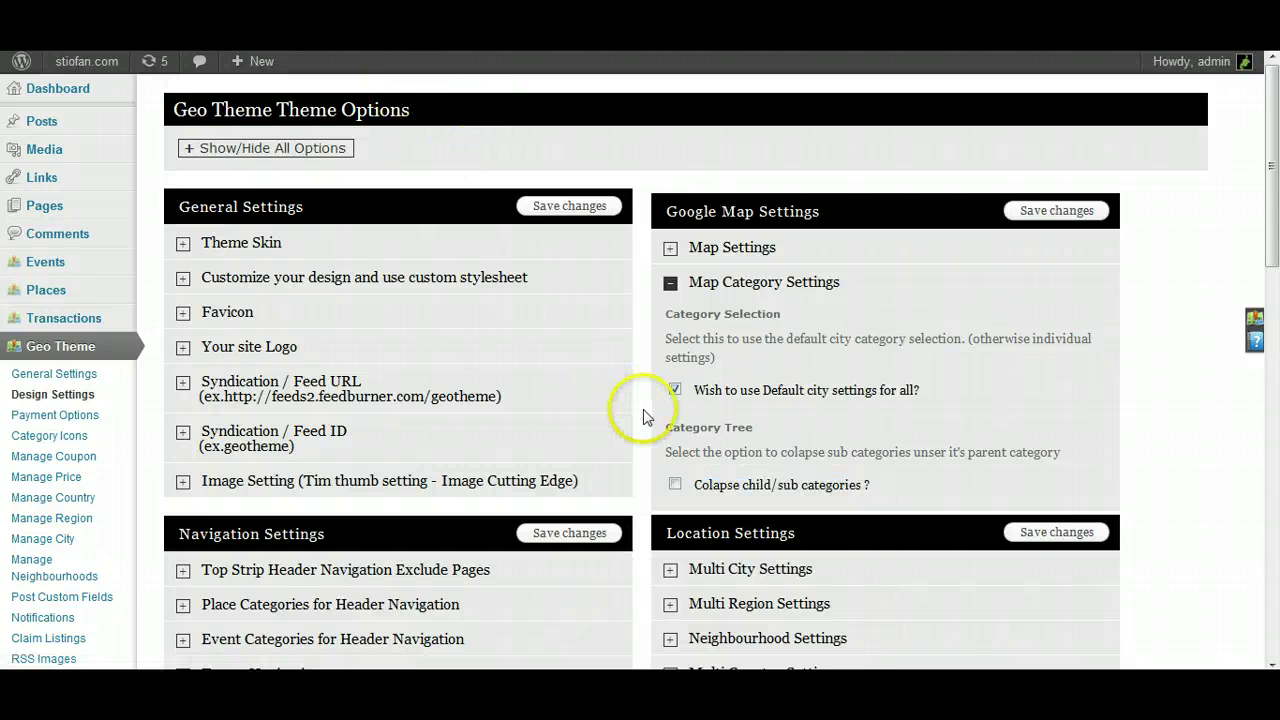
left_click(675, 484)
left_click(1050, 216)
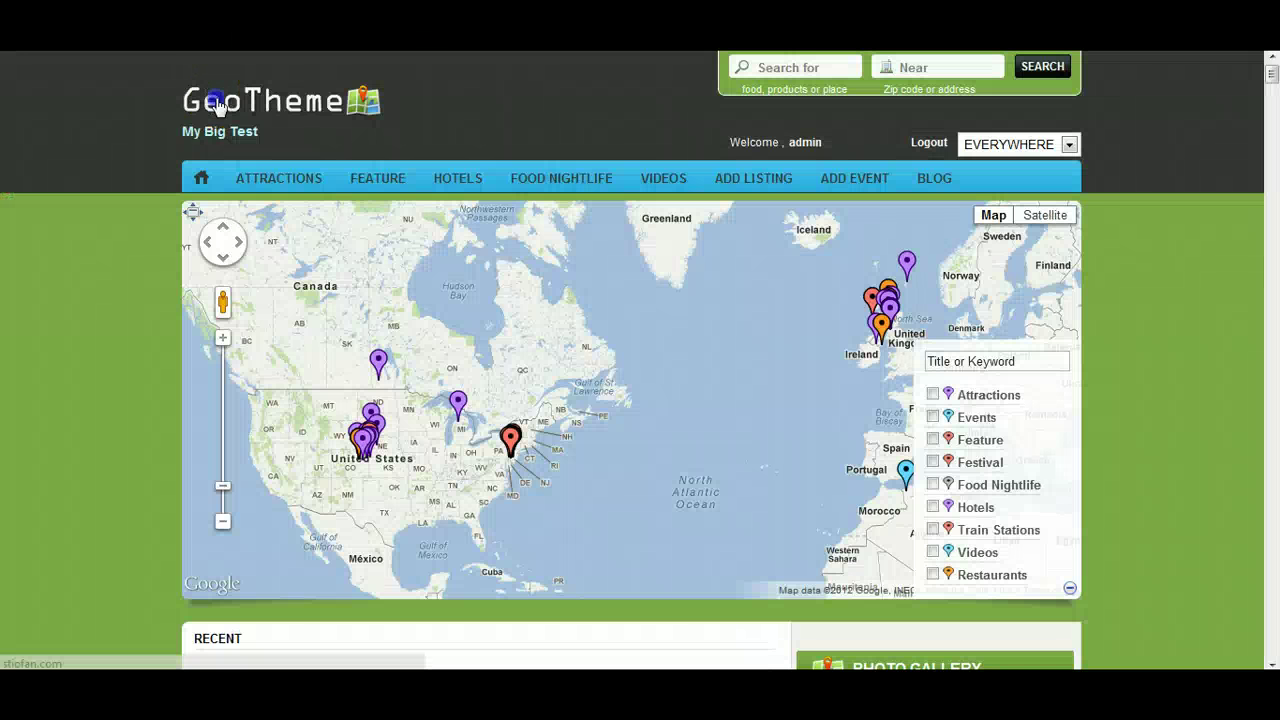
On the reloaded homepage map, expand Food Nightlife and toggle the Restaurants filter on and off
left_click(219, 104)
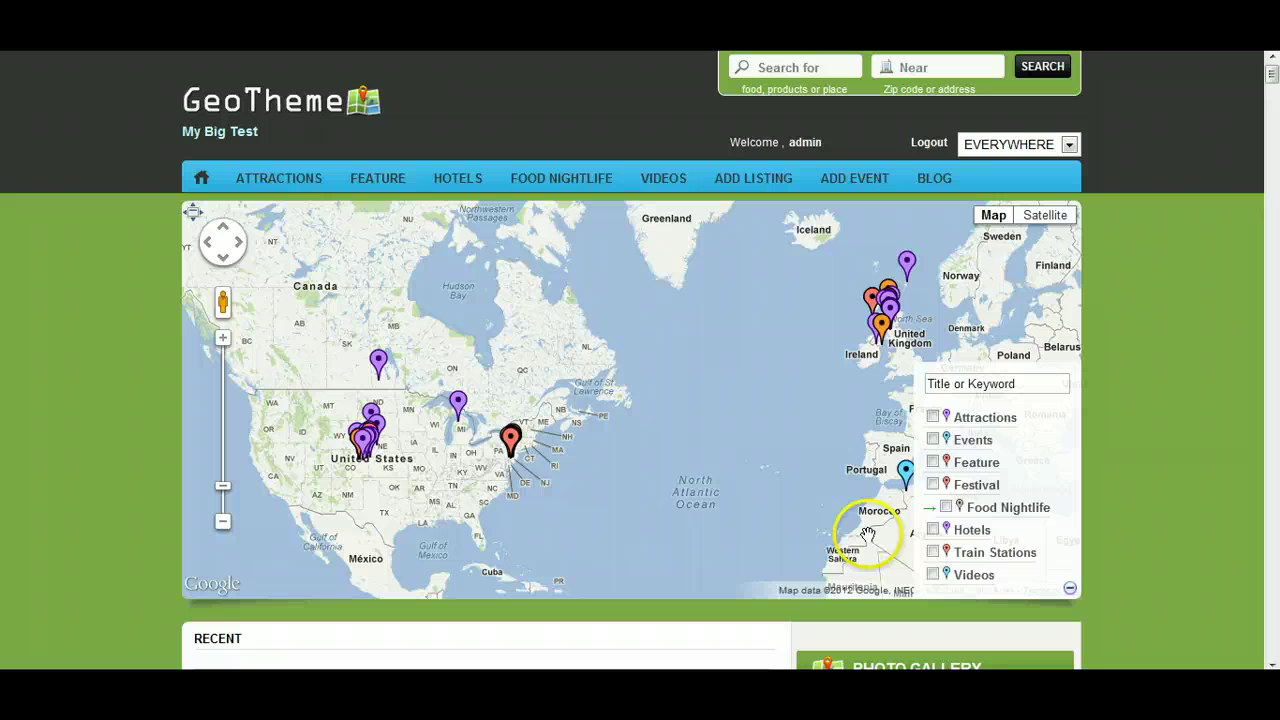
left_click(932, 508)
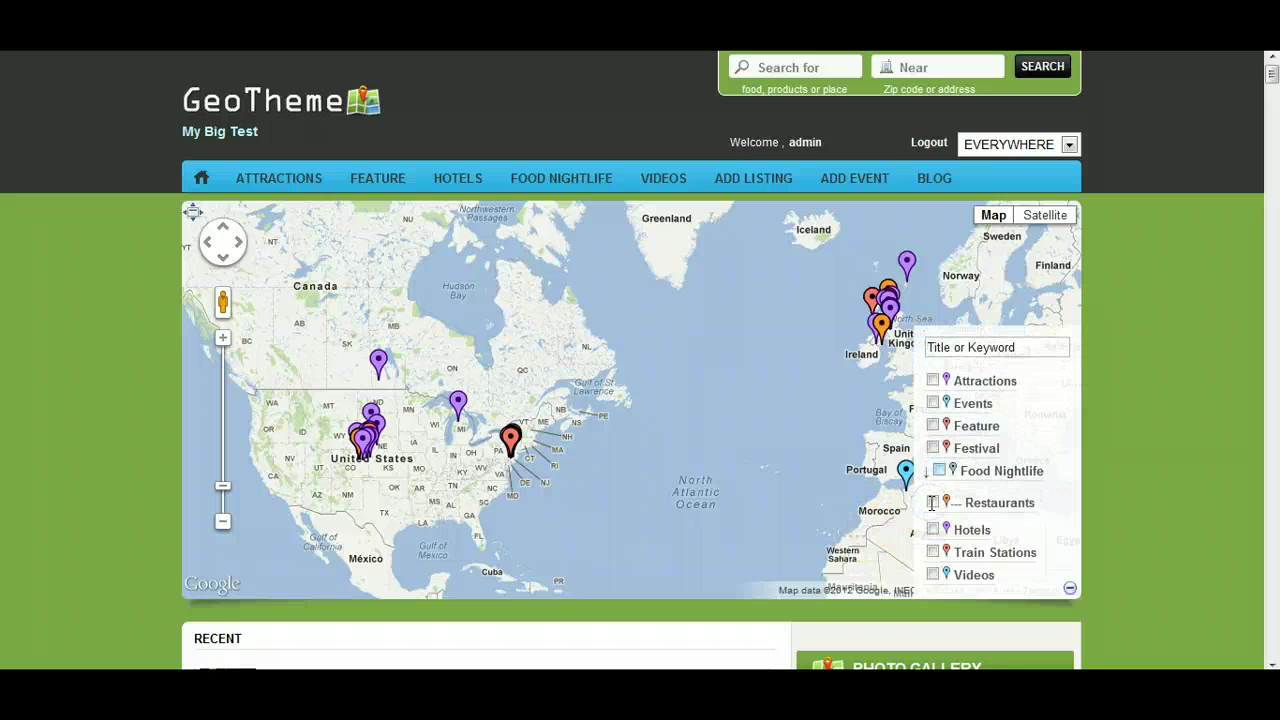
left_click_drag(1043, 501, 943, 500)
left_click(934, 501)
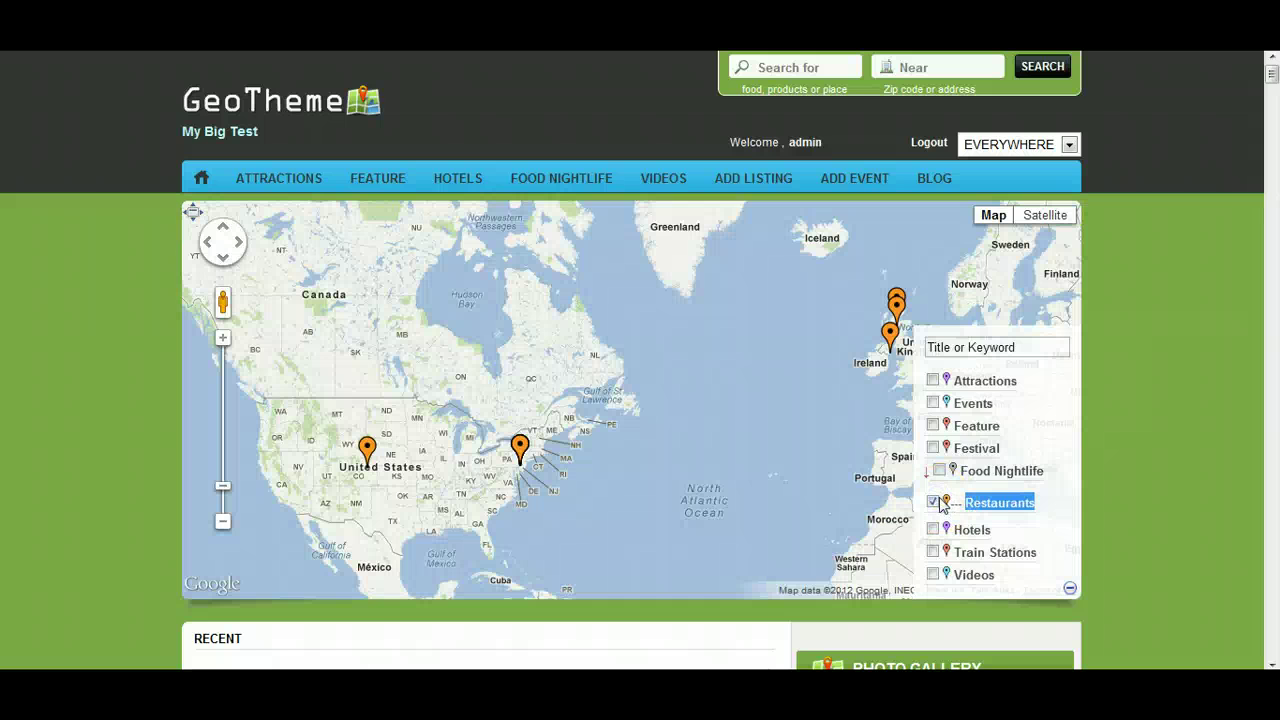
left_click(933, 502)
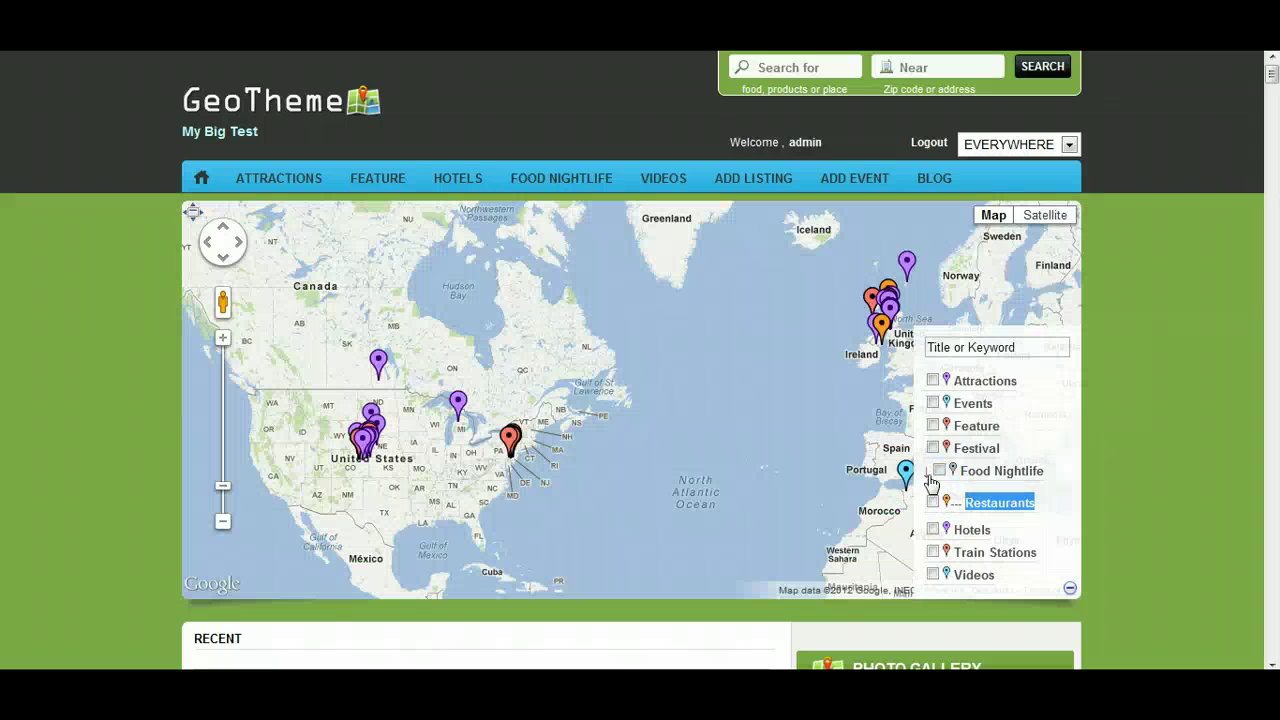
left_click(927, 473)
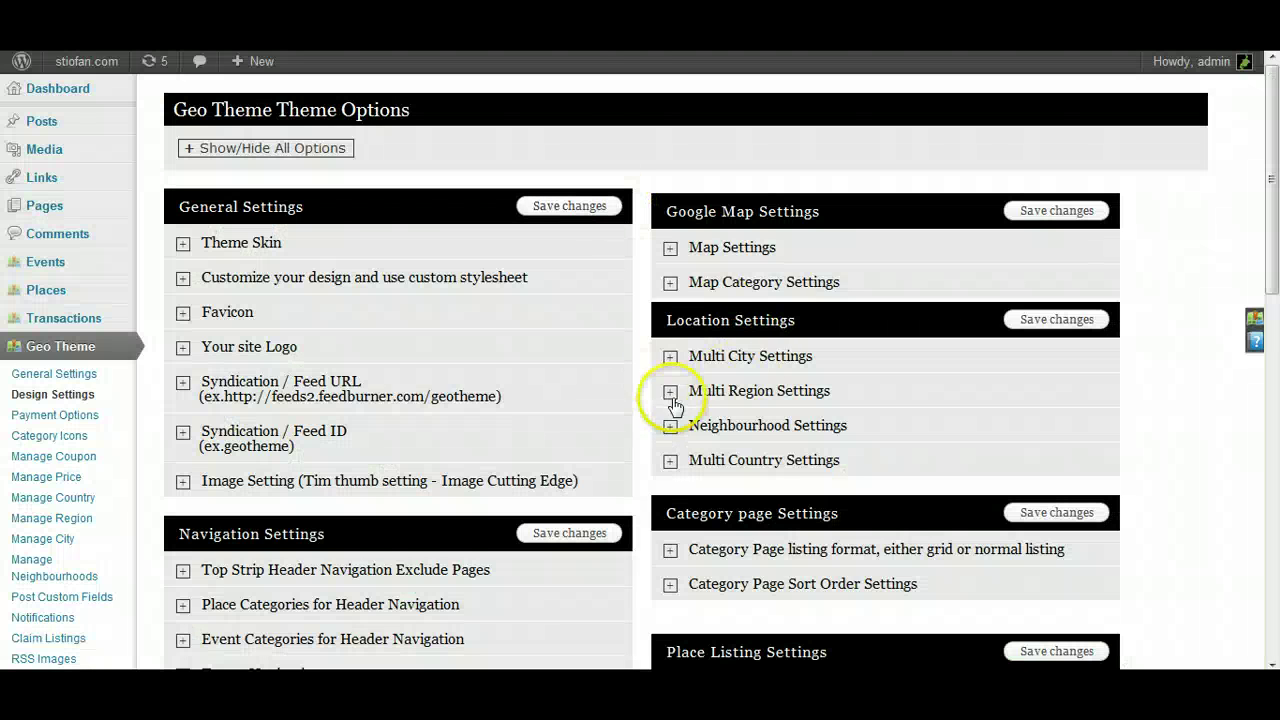
Save the Map Category Settings, then open Manage City and edit Philadelphia, the default city
left_click(671, 284)
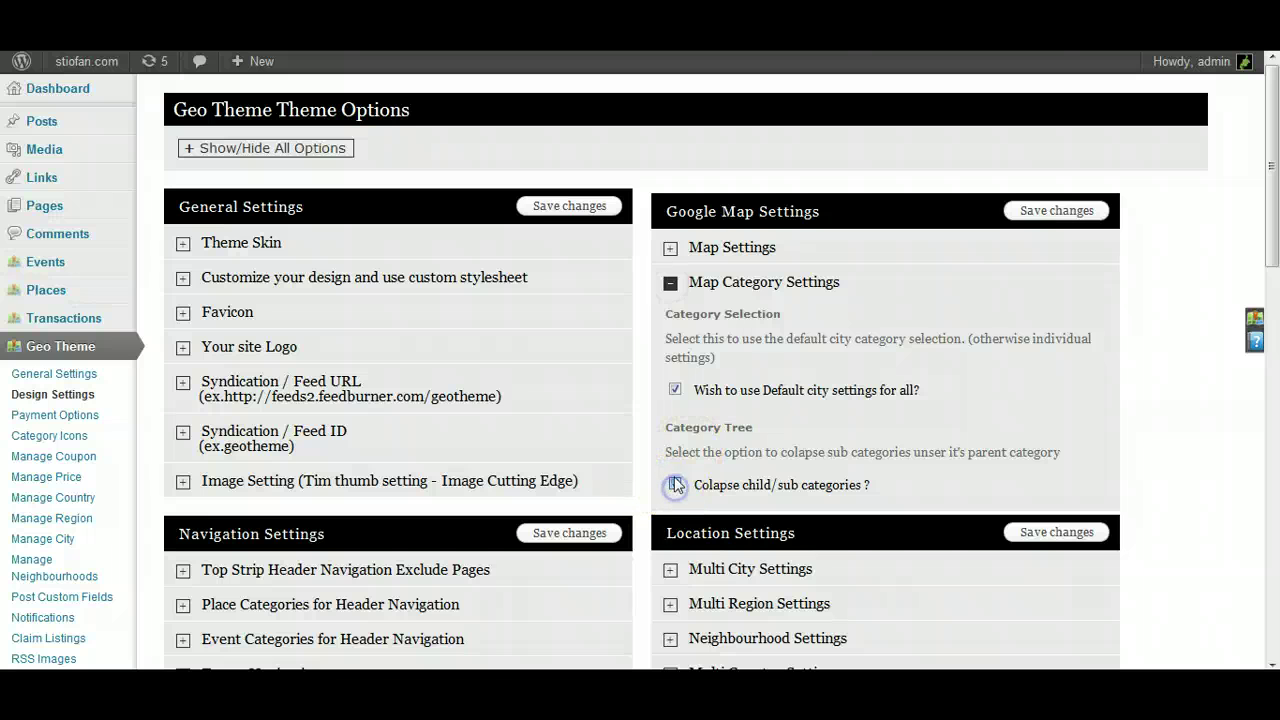
left_click(1022, 214)
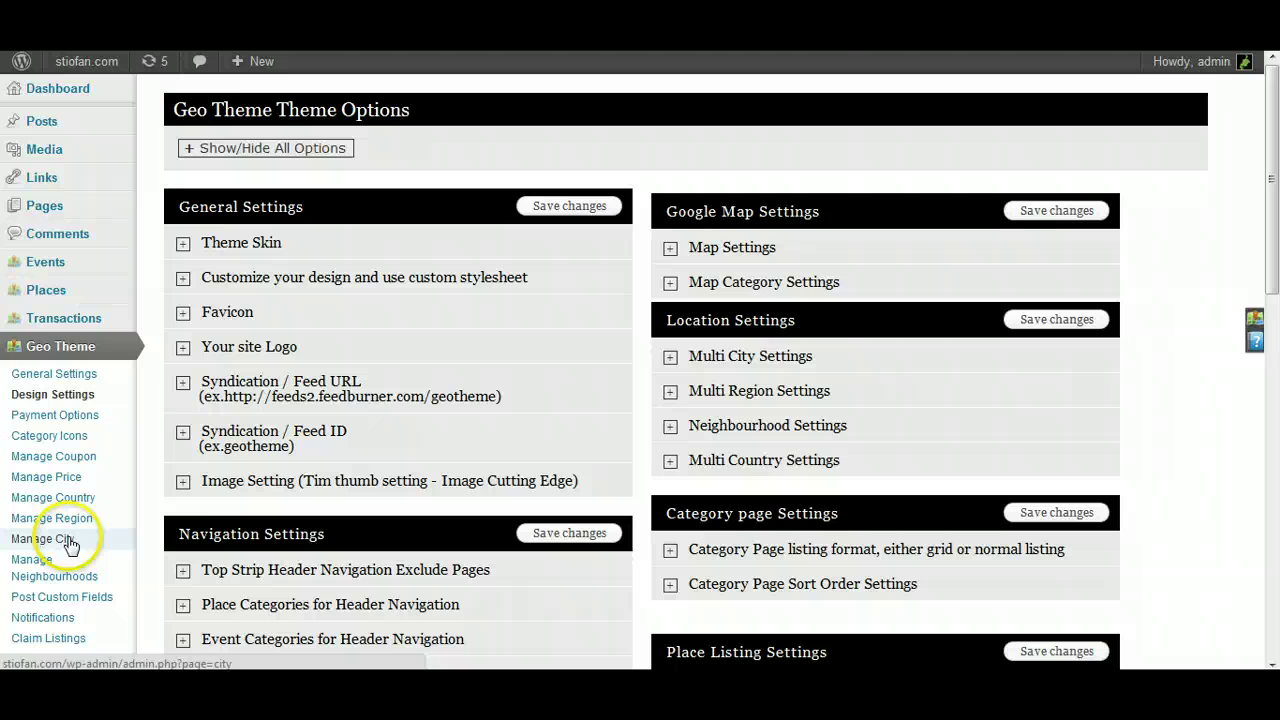
left_click(68, 542)
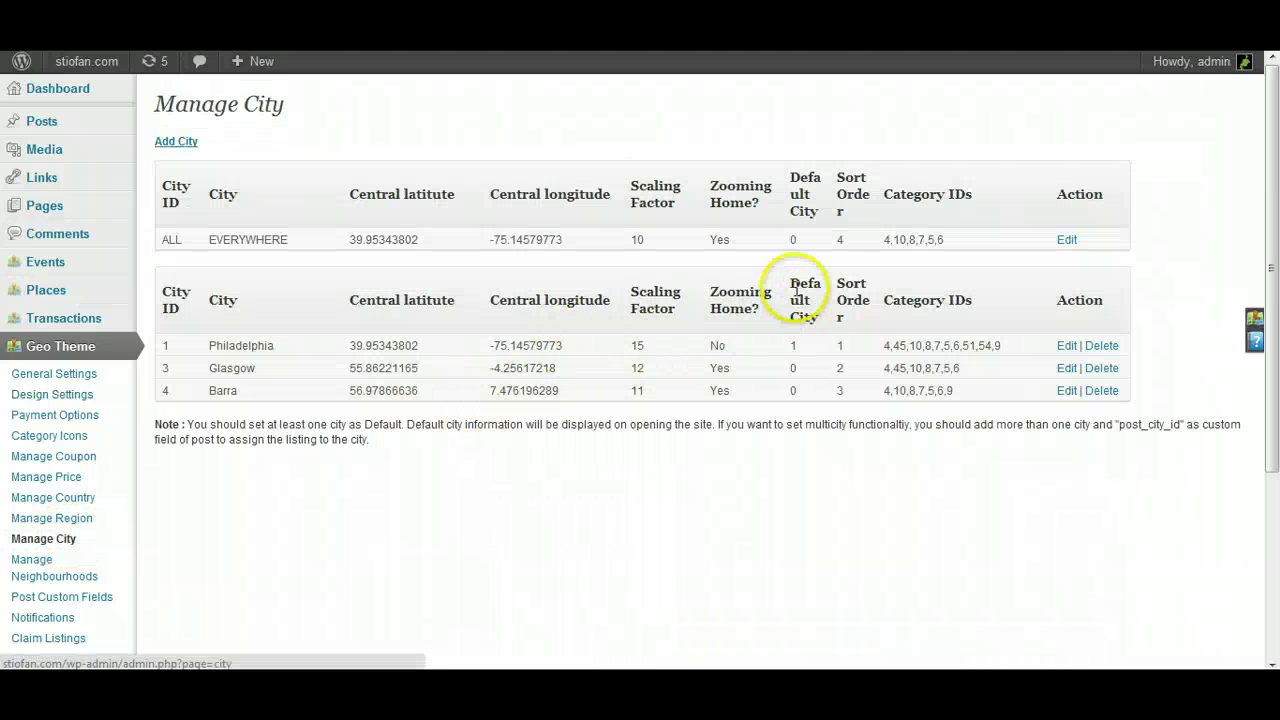
left_click_drag(790, 284, 822, 320)
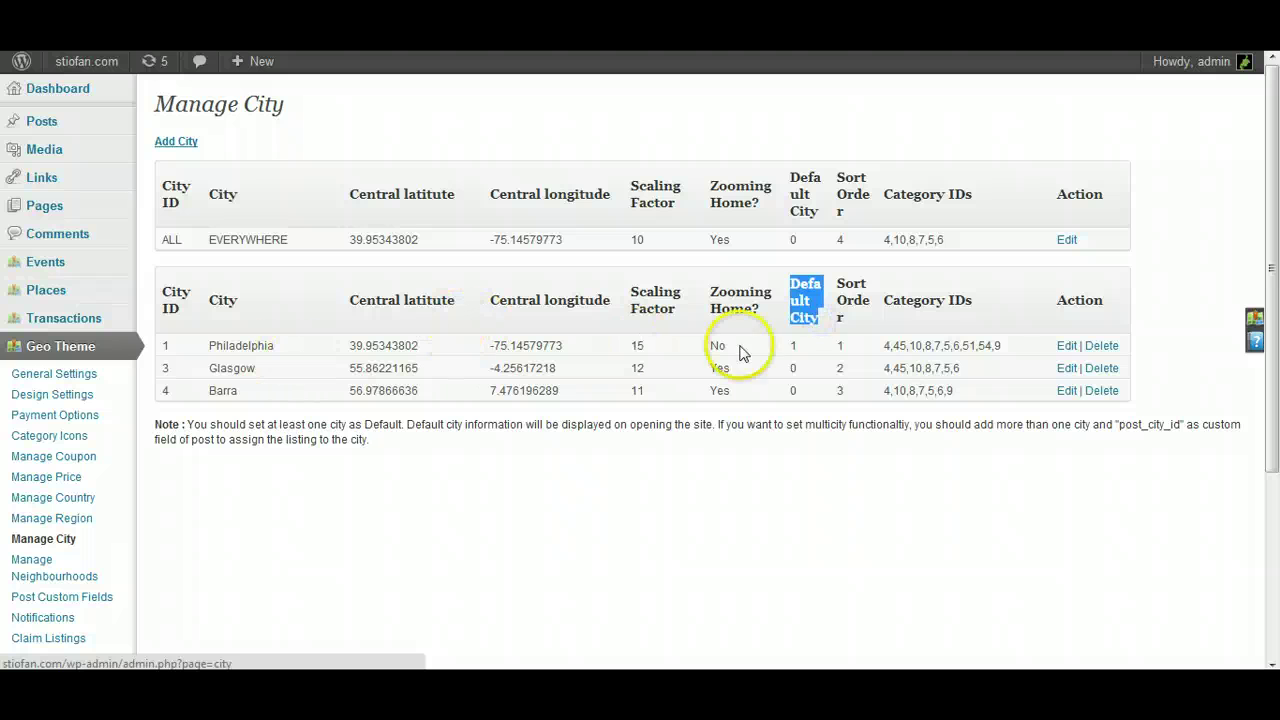
left_click(791, 345)
double_click(791, 345)
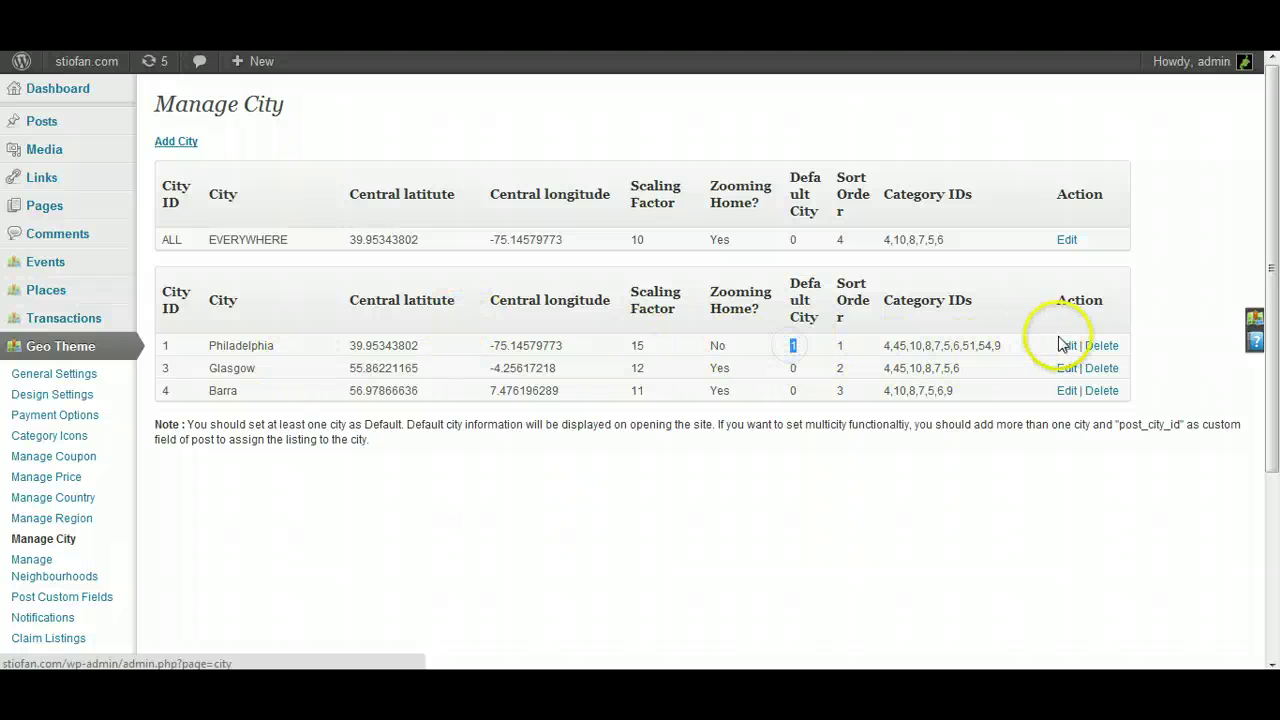
left_click(1065, 345)
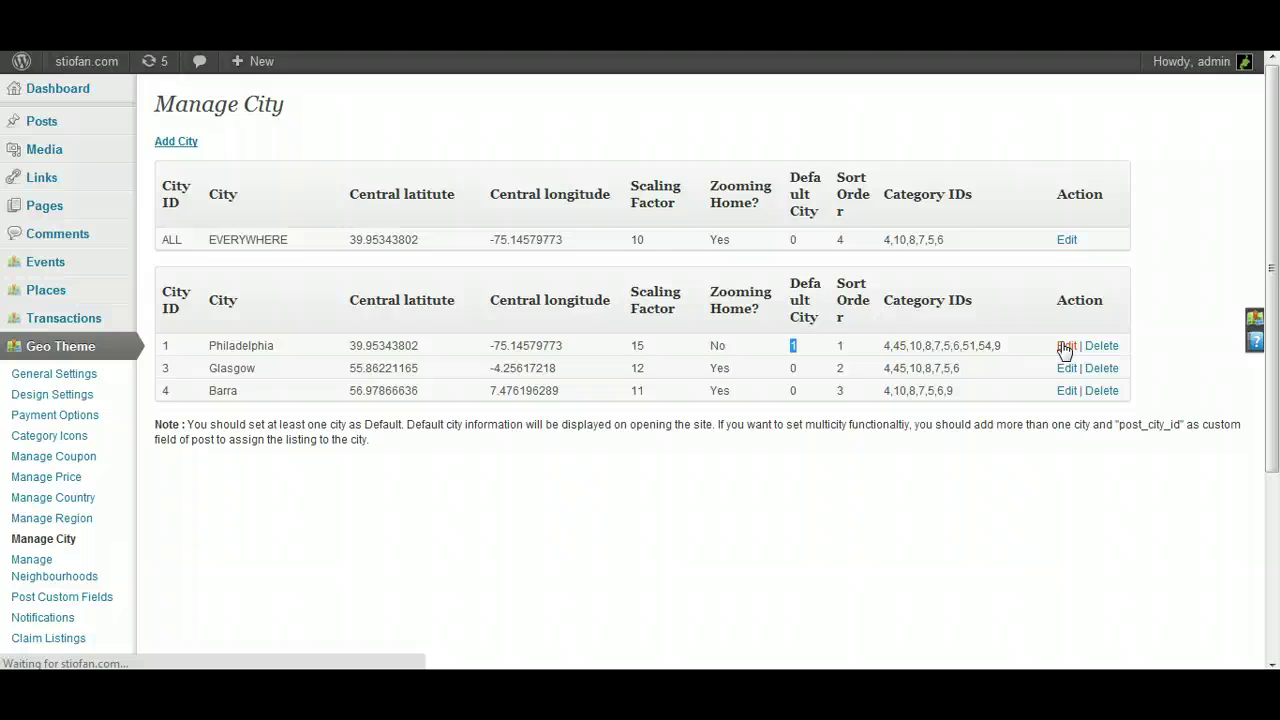
Select Attractions, Events and Food Nightlife in Philadelphia's Select Category list
scroll(857, 277, "down", 5)
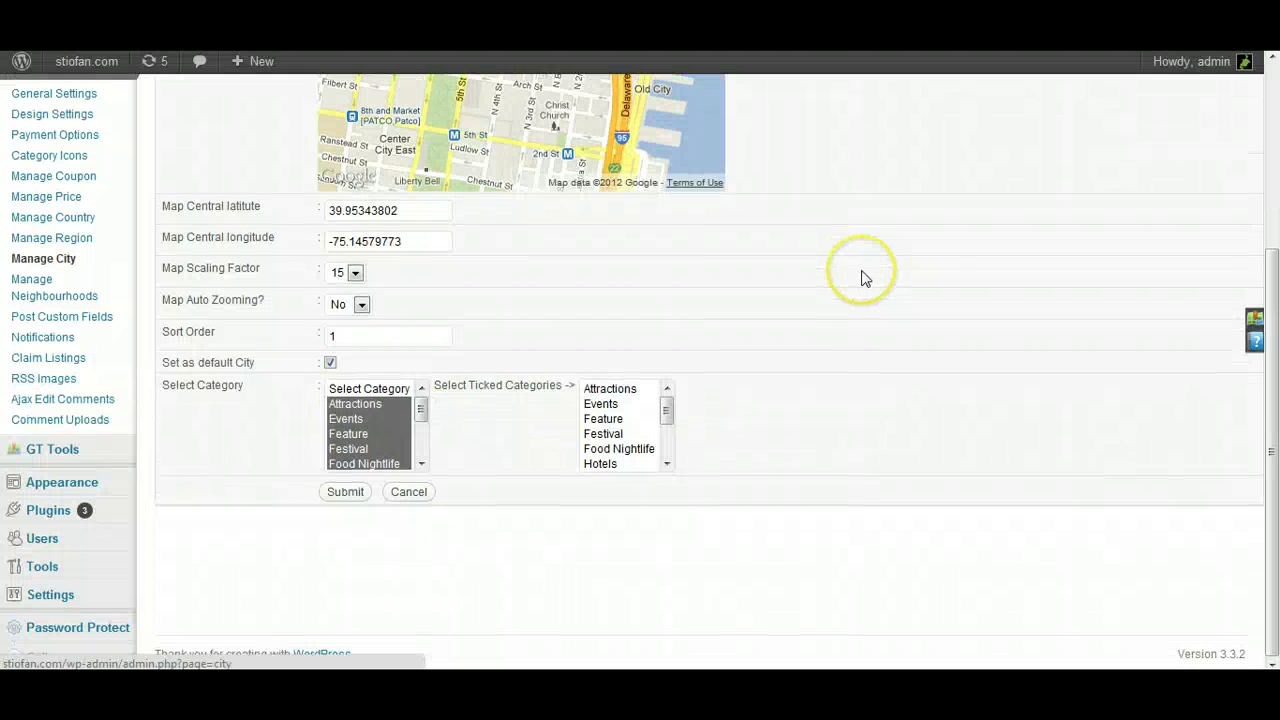
mouse_move(421, 409)
left_mouse_down()
mouse_move(423, 434)
mouse_move(423, 404)
left_mouse_up()
left_click(388, 404)
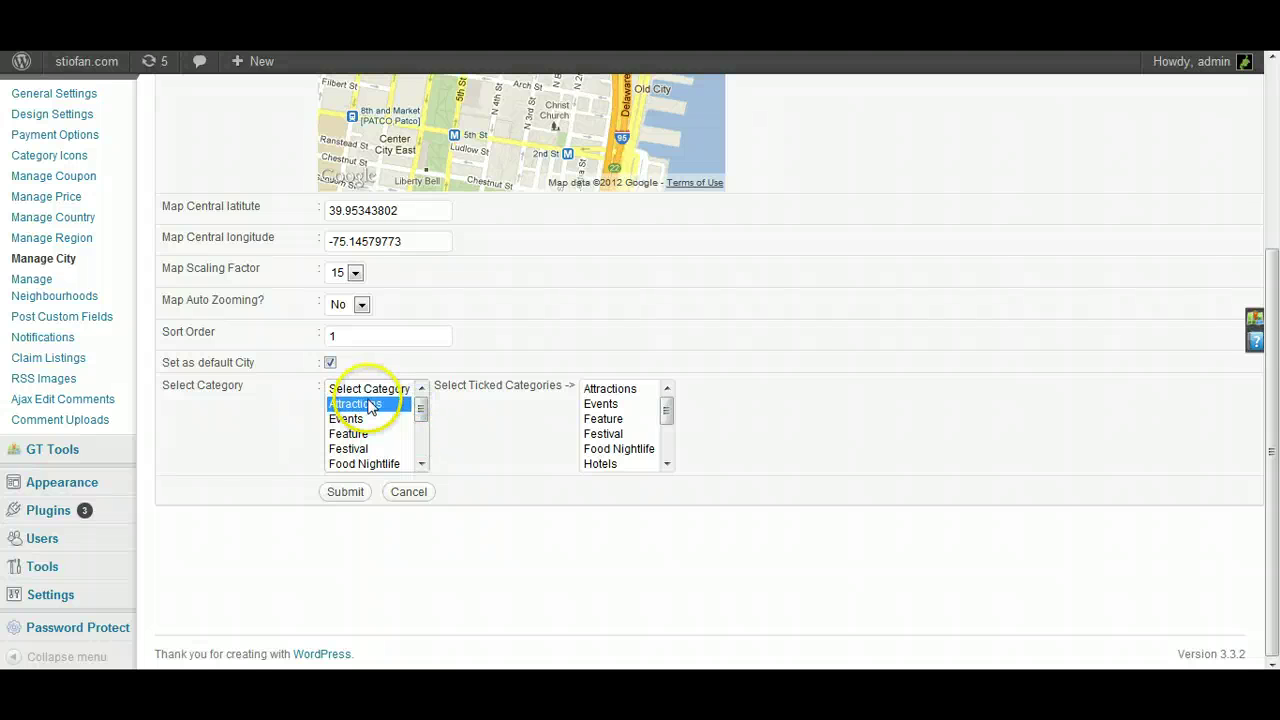
left_click(346, 420)
left_click(346, 405)
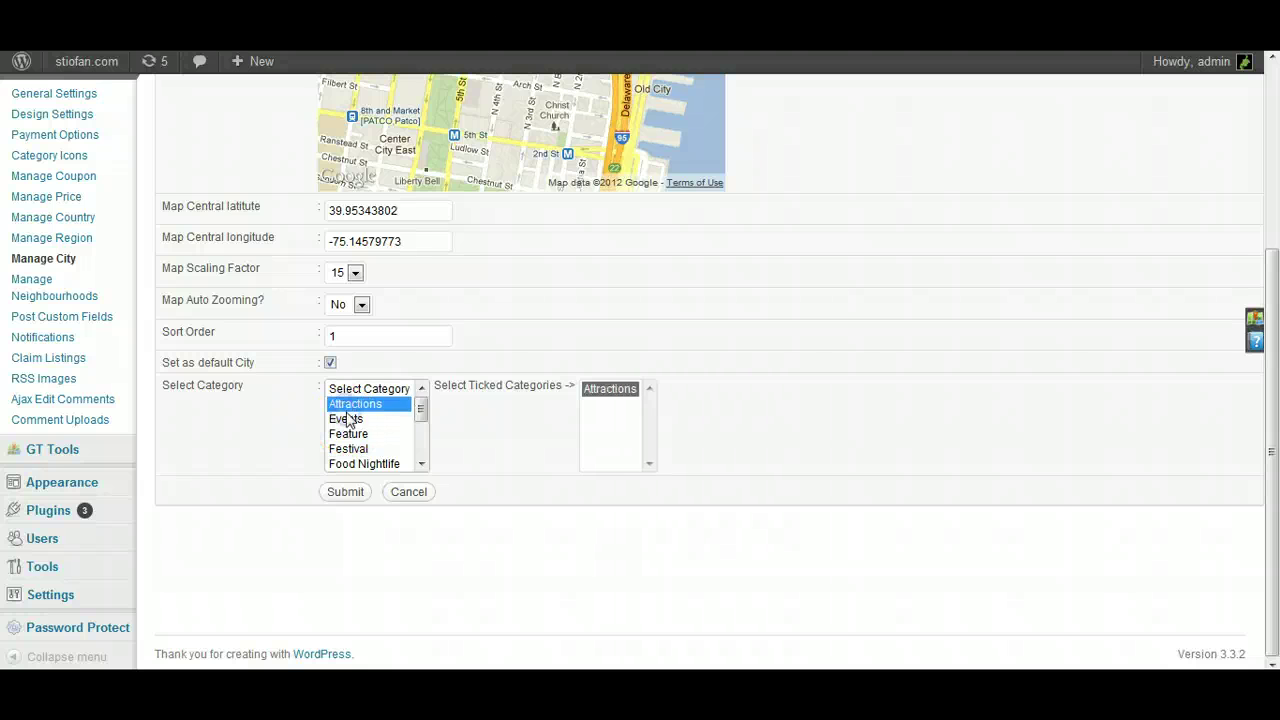
left_click(348, 420, "ctrl")
left_click(363, 464, "ctrl")
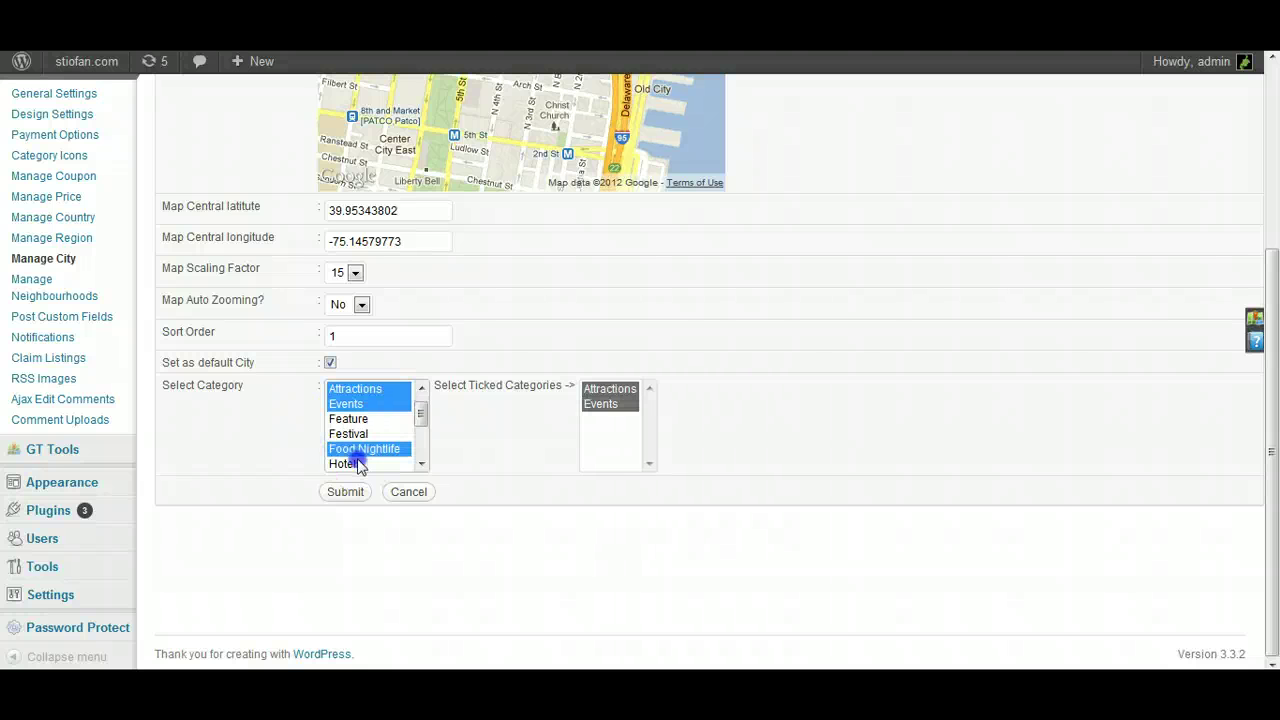
Add Restaurants and Hotels to Philadelphia's categories and submit the city settings
left_click_drag(420, 414, 422, 424)
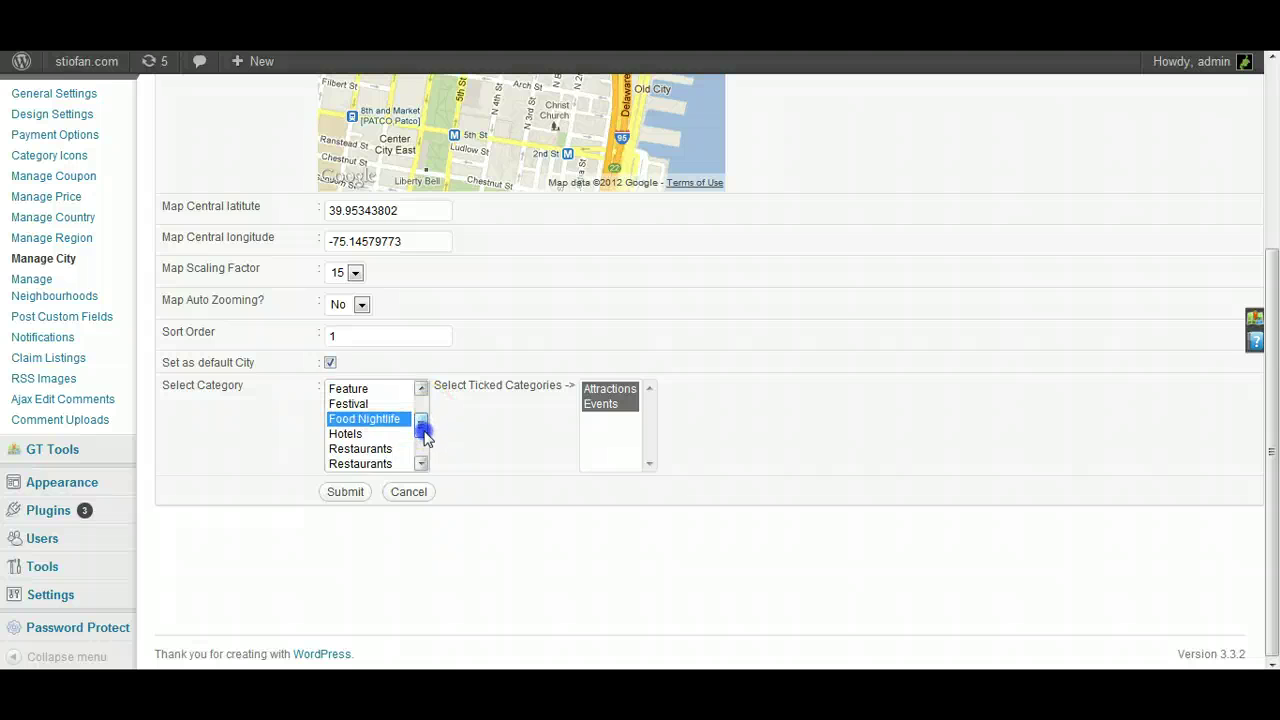
left_click(362, 450, "ctrl")
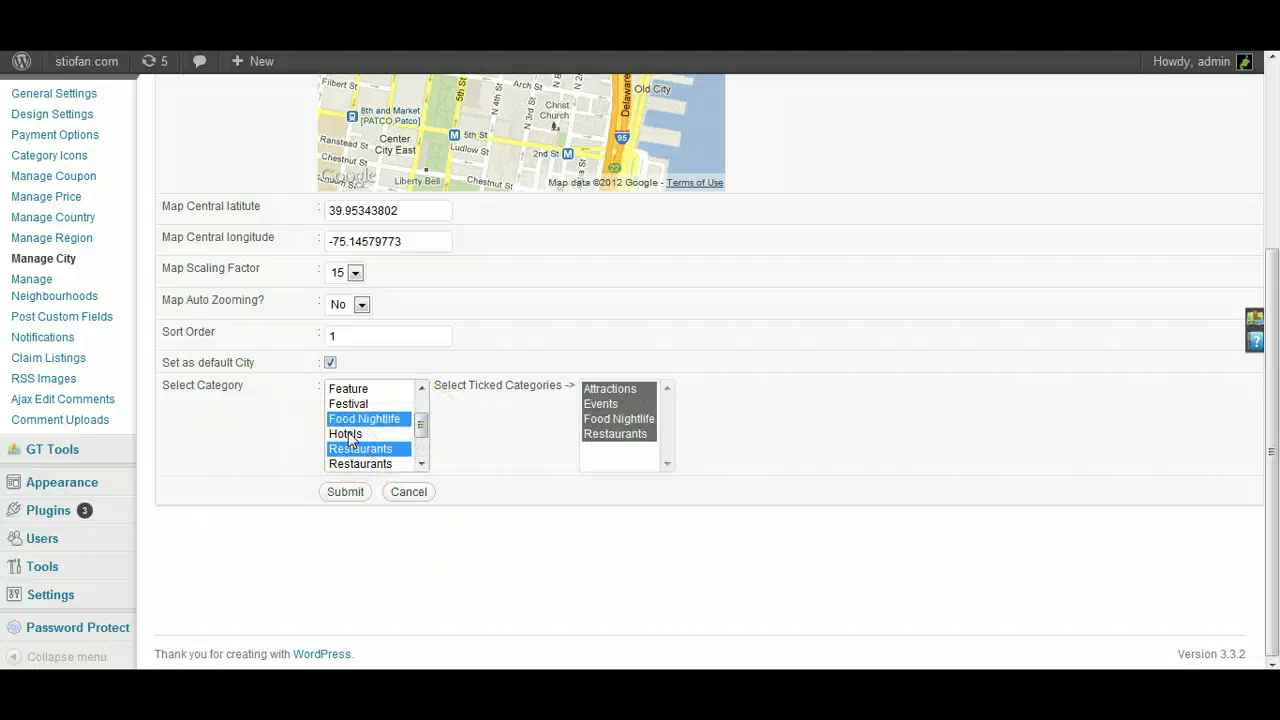
left_click(349, 436, "ctrl")
left_click(347, 493)
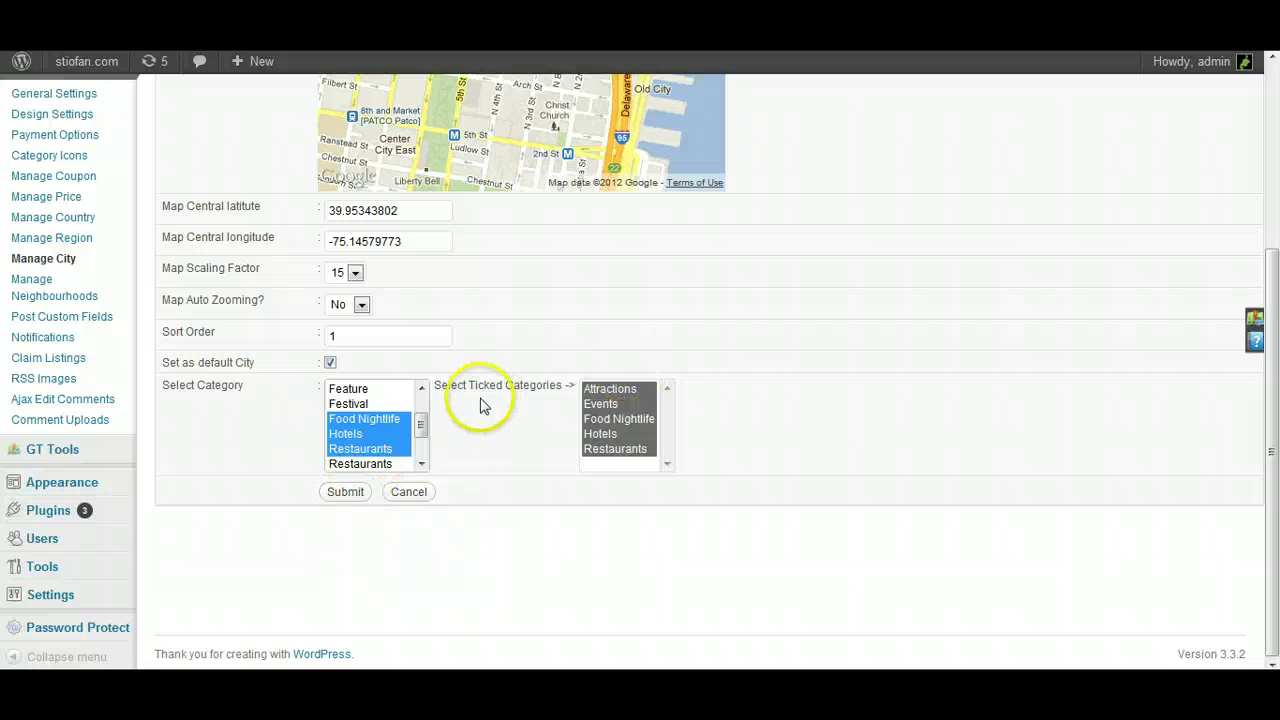
left_click_drag(457, 386, 563, 384)
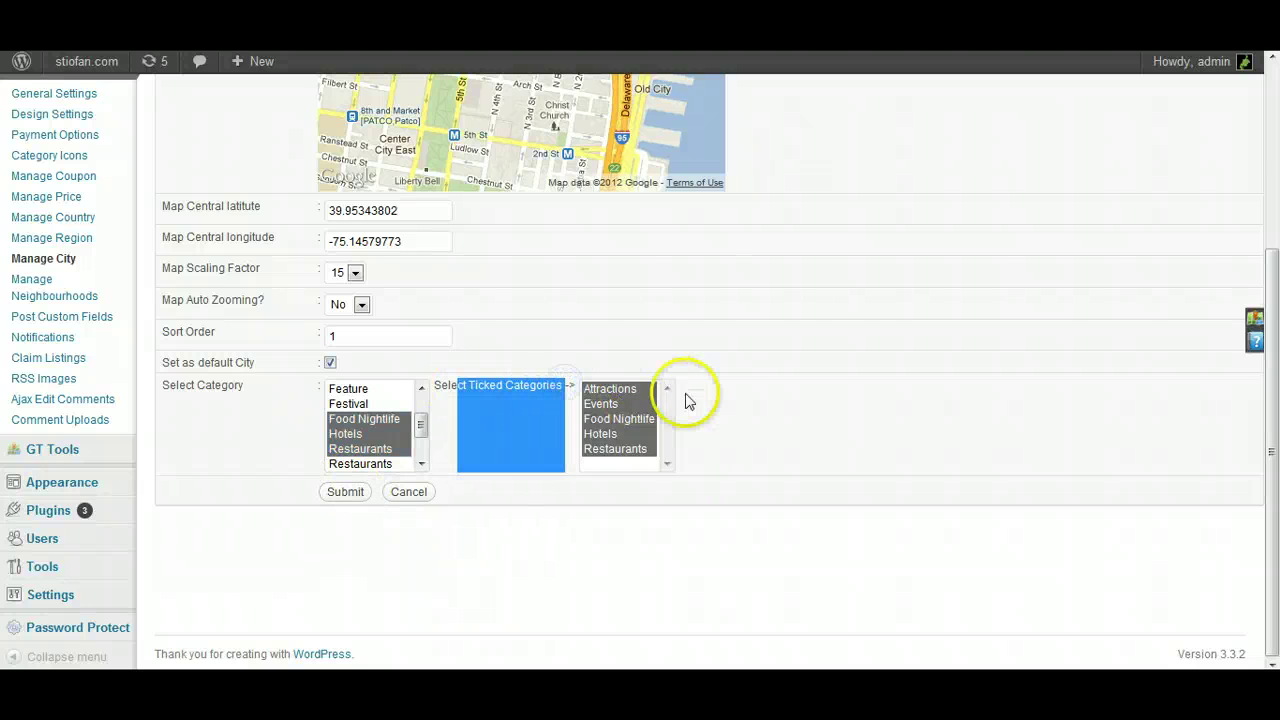
left_click(700, 394)
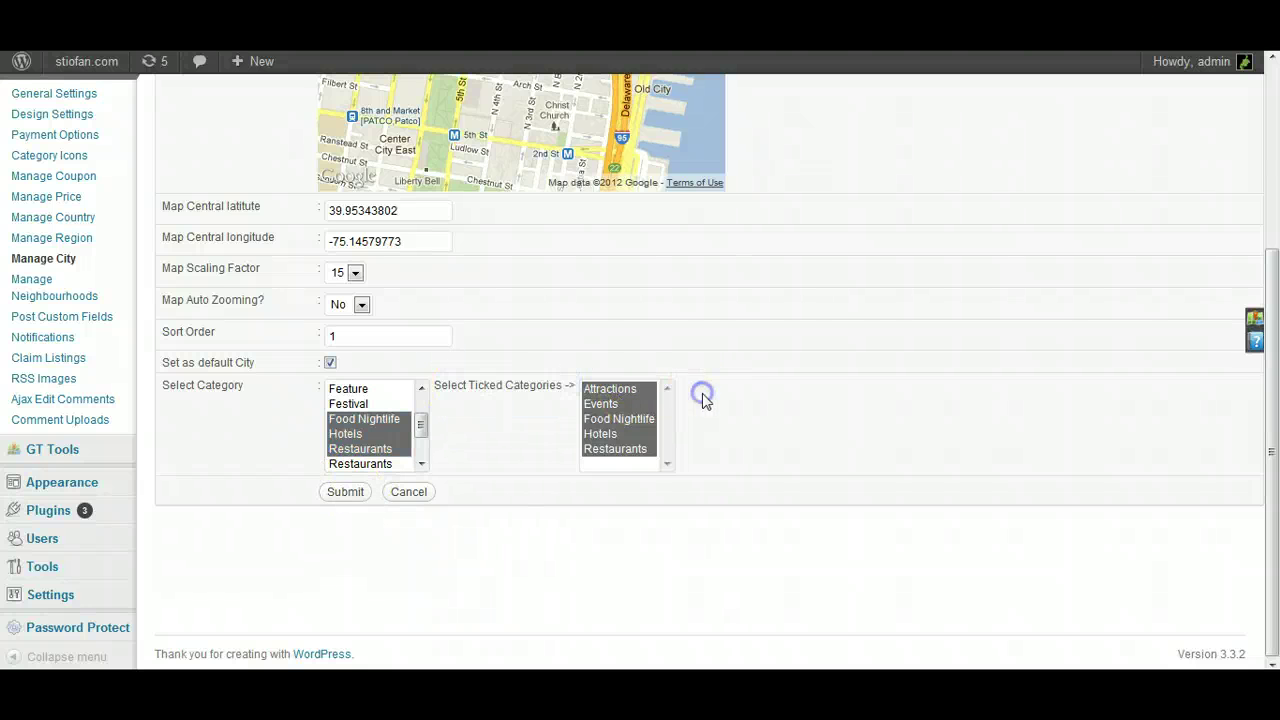
left_click(345, 492)
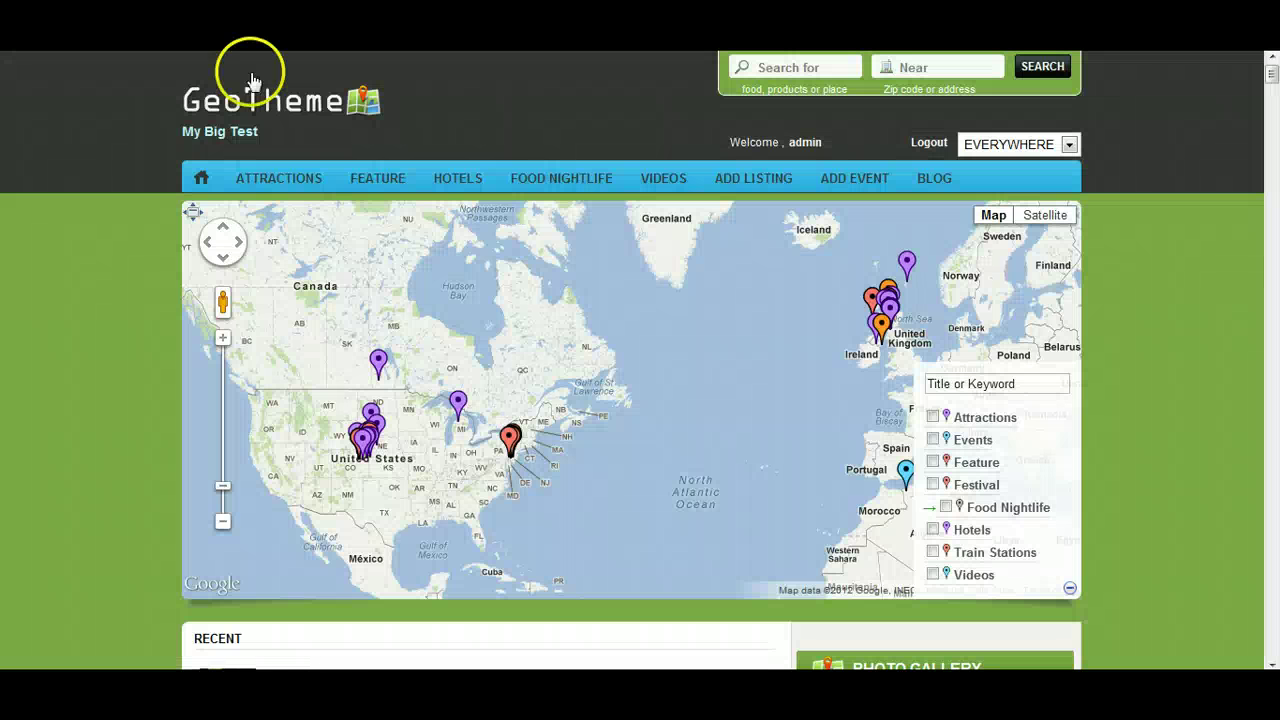
Check that the home-page map lists Philadelphia's five categories, then reopen Philadelphia's Edit City form
left_click(214, 149)
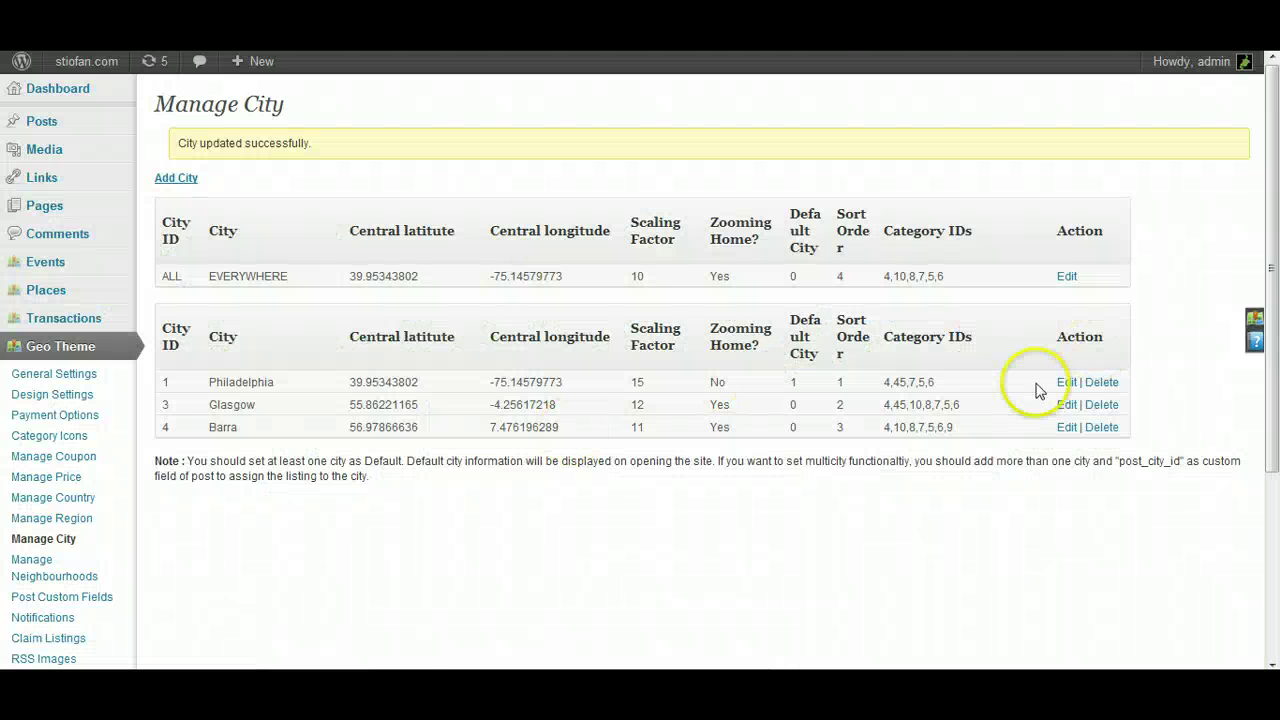
left_click(1063, 384)
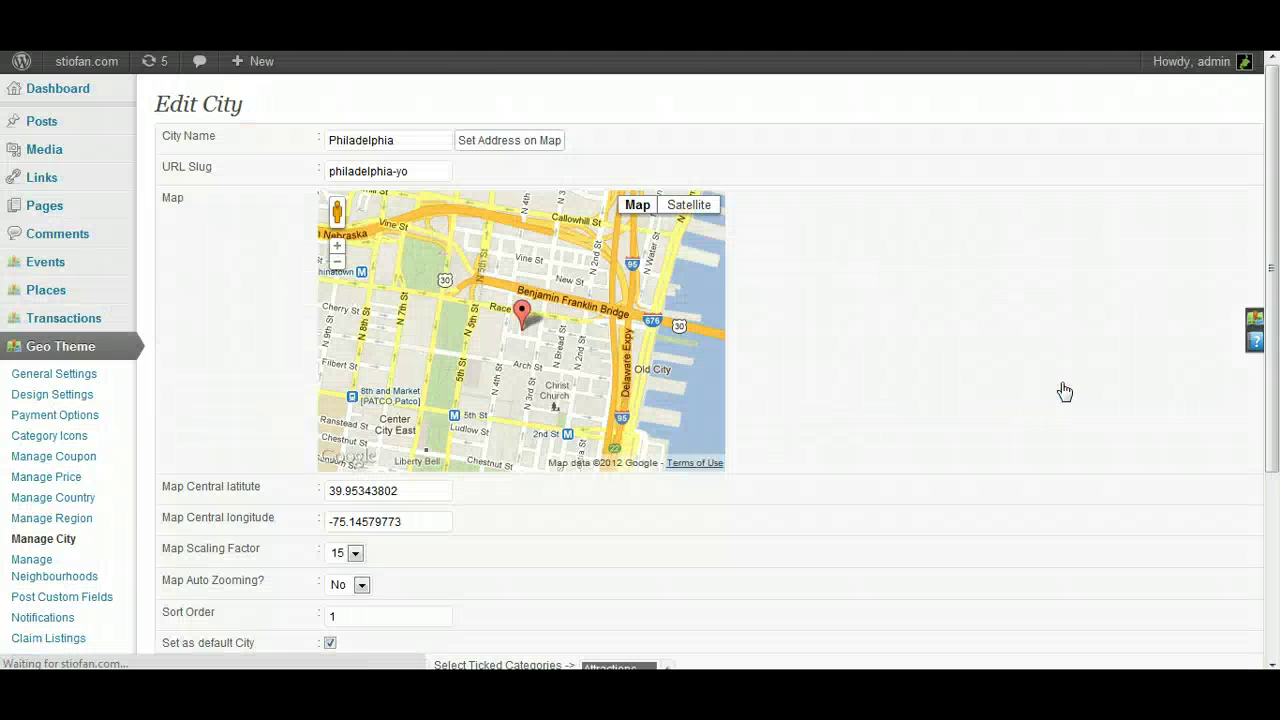
Make Attractions Philadelphia's only default ticked category and save the city
scroll(960, 428, "down", 3)
left_click(621, 404)
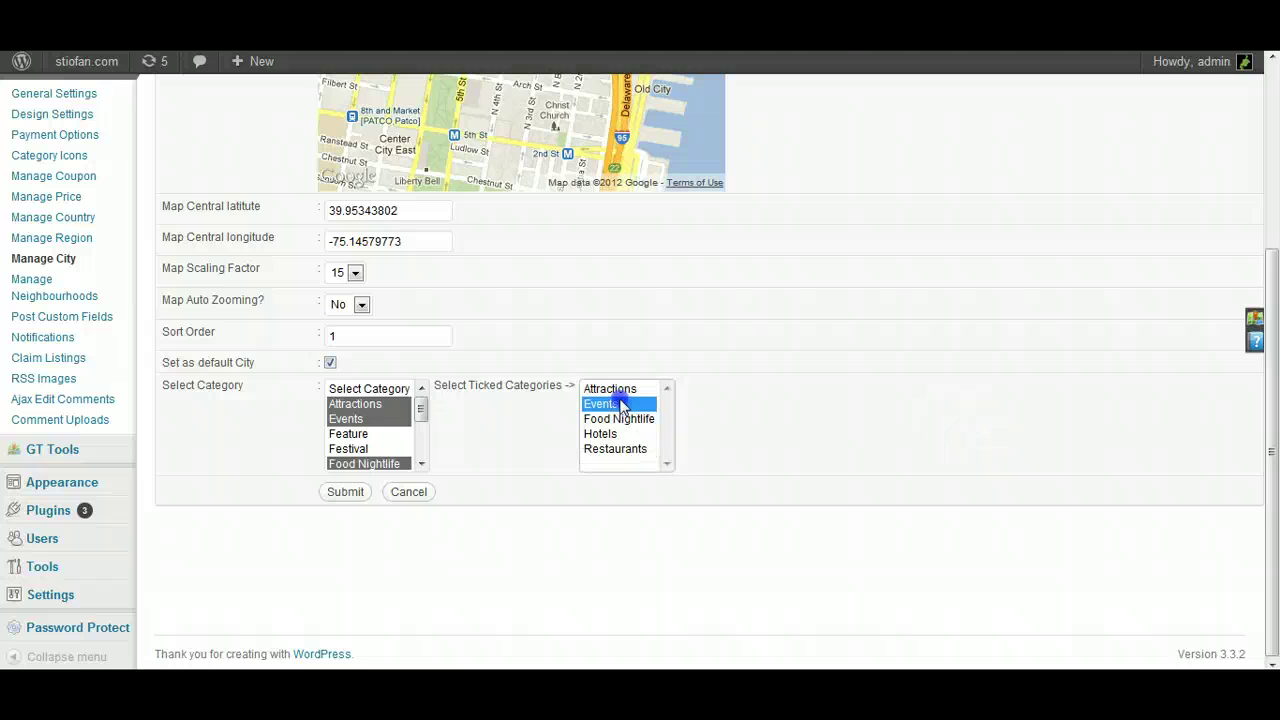
left_click(613, 434)
left_click(610, 449)
left_click(605, 389)
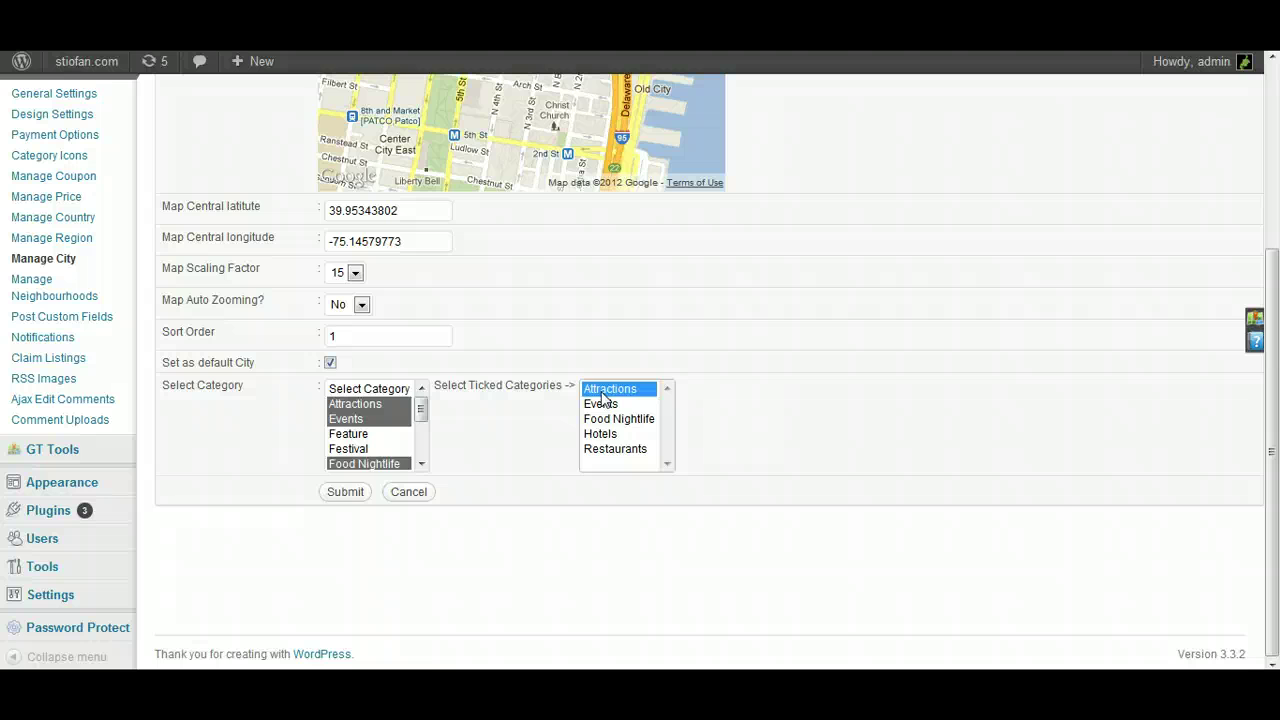
left_click(342, 492)
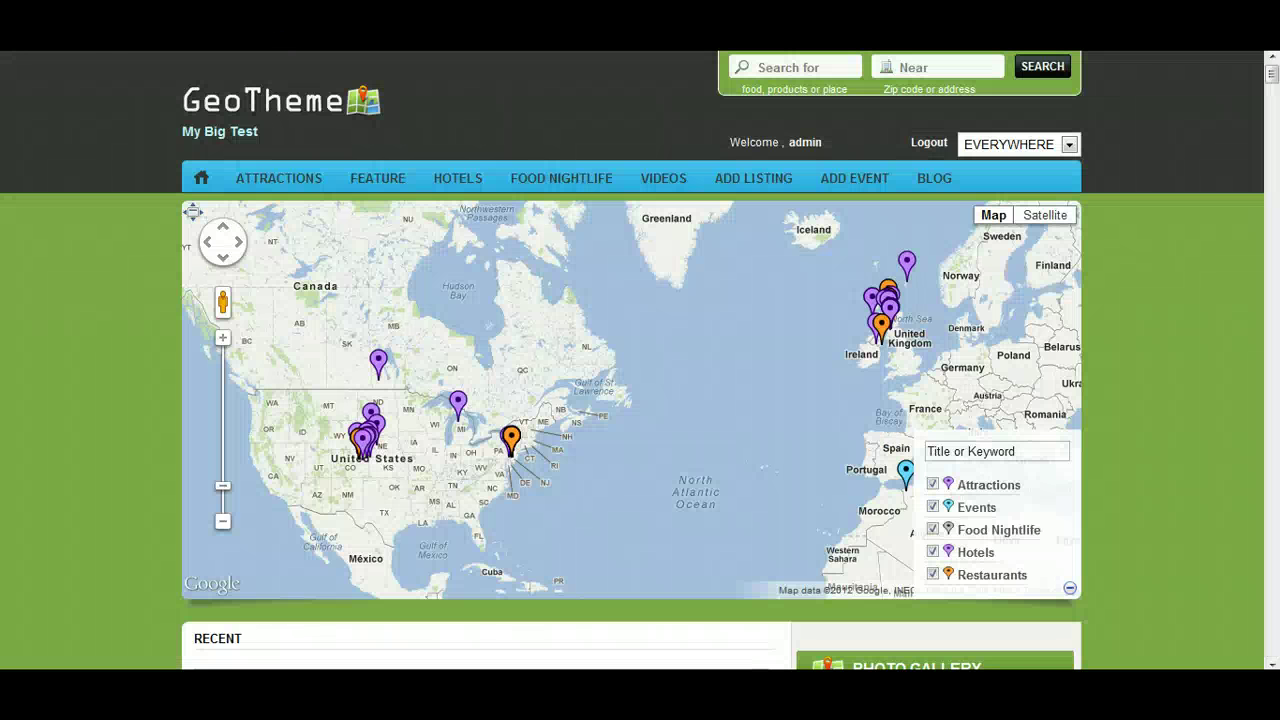
On the front-page map show Food Nightlife, hide Attractions, then reopen Philadelphia's Edit City form
left_click(198, 104)
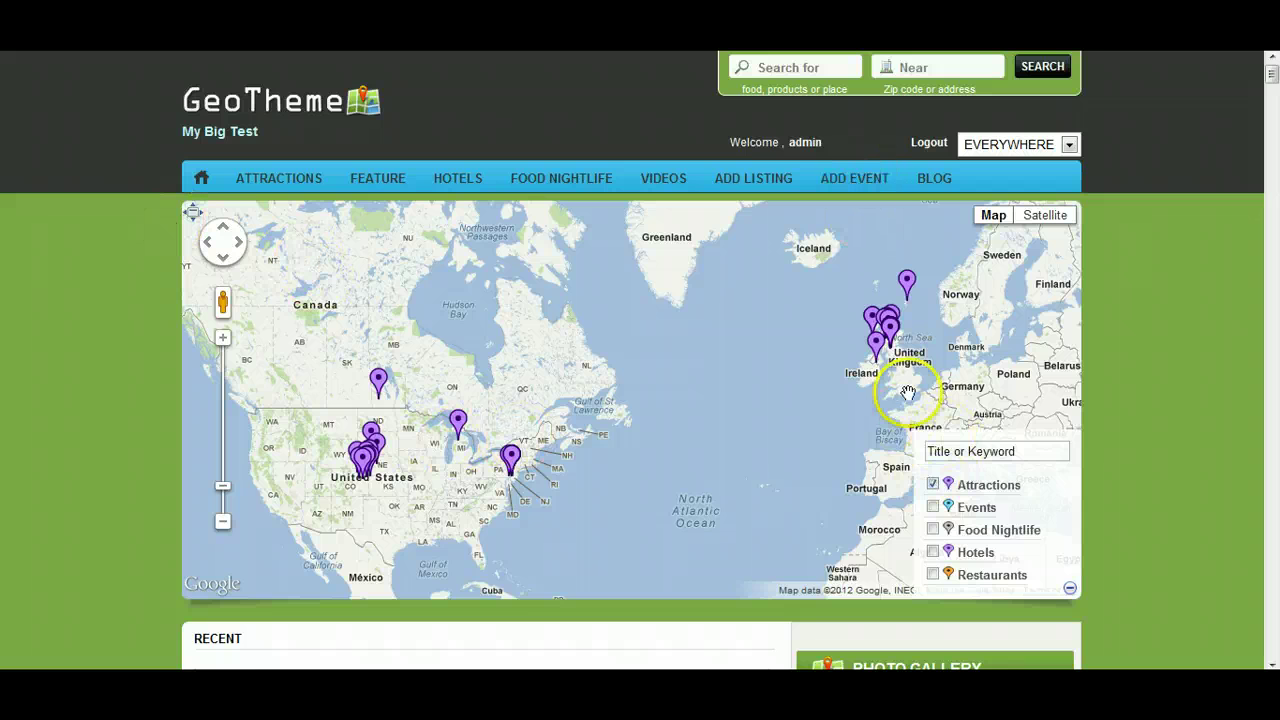
left_click(932, 529)
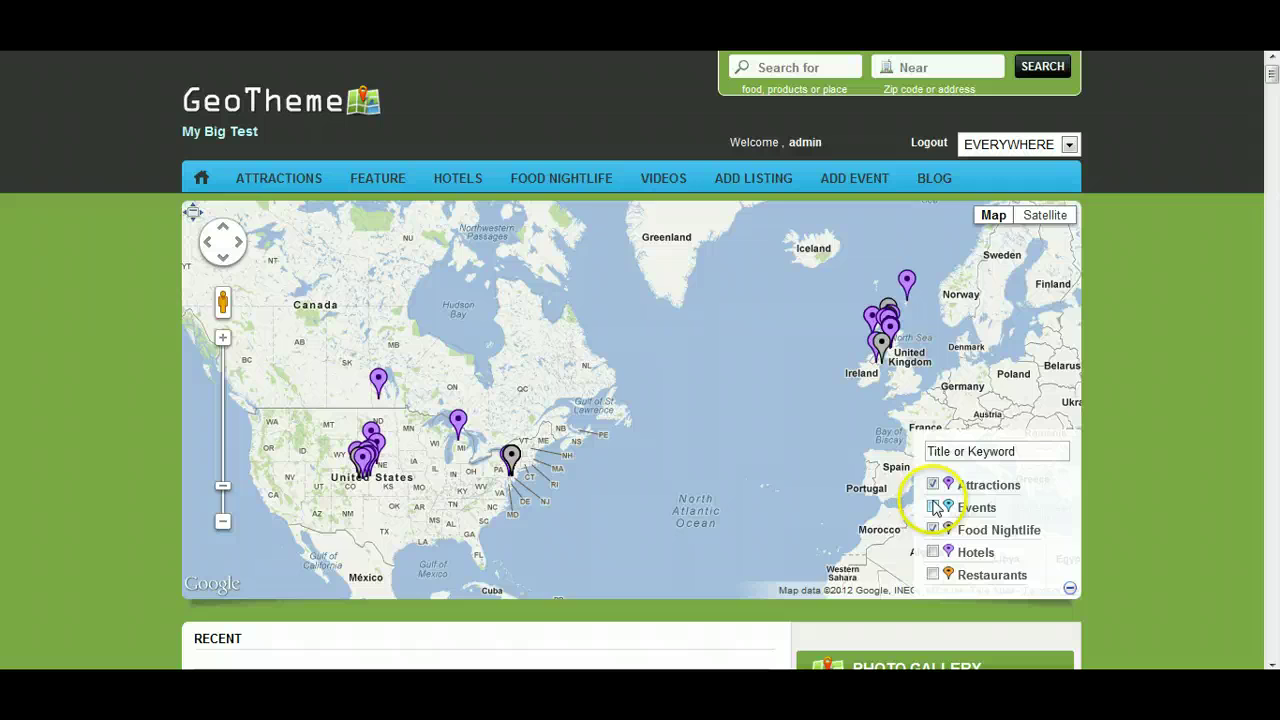
left_click(933, 485)
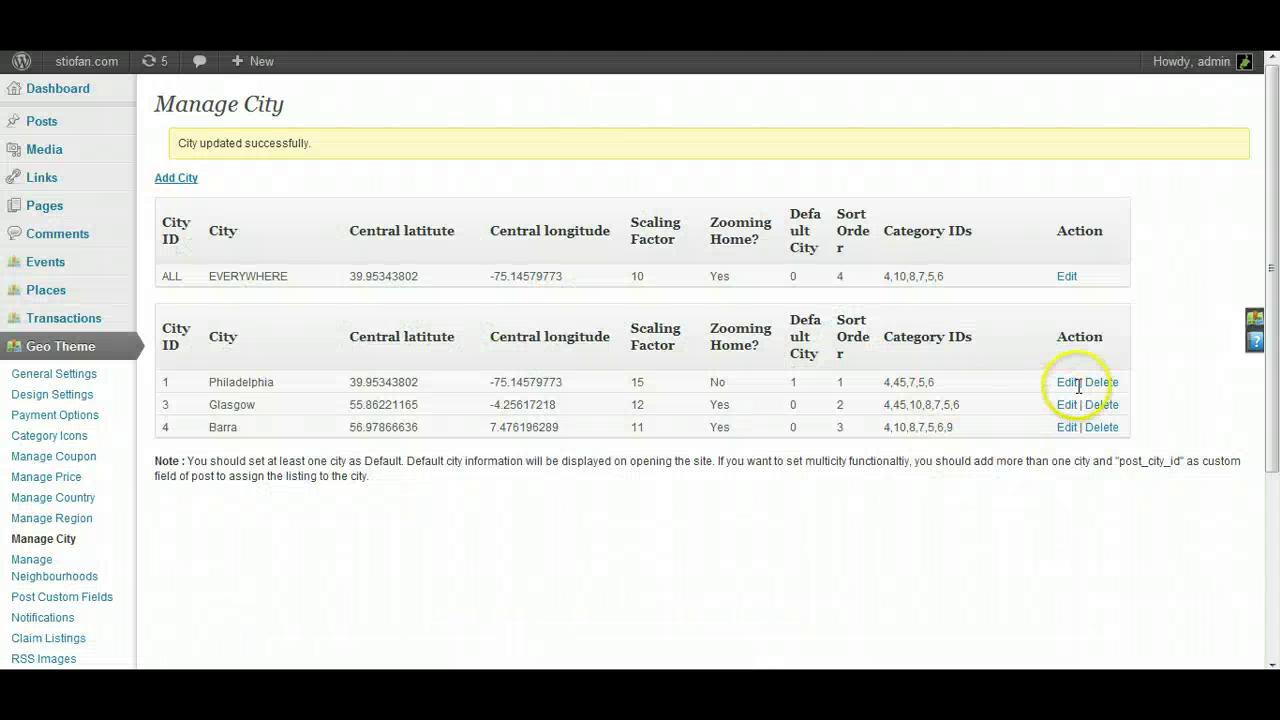
left_click(1066, 383)
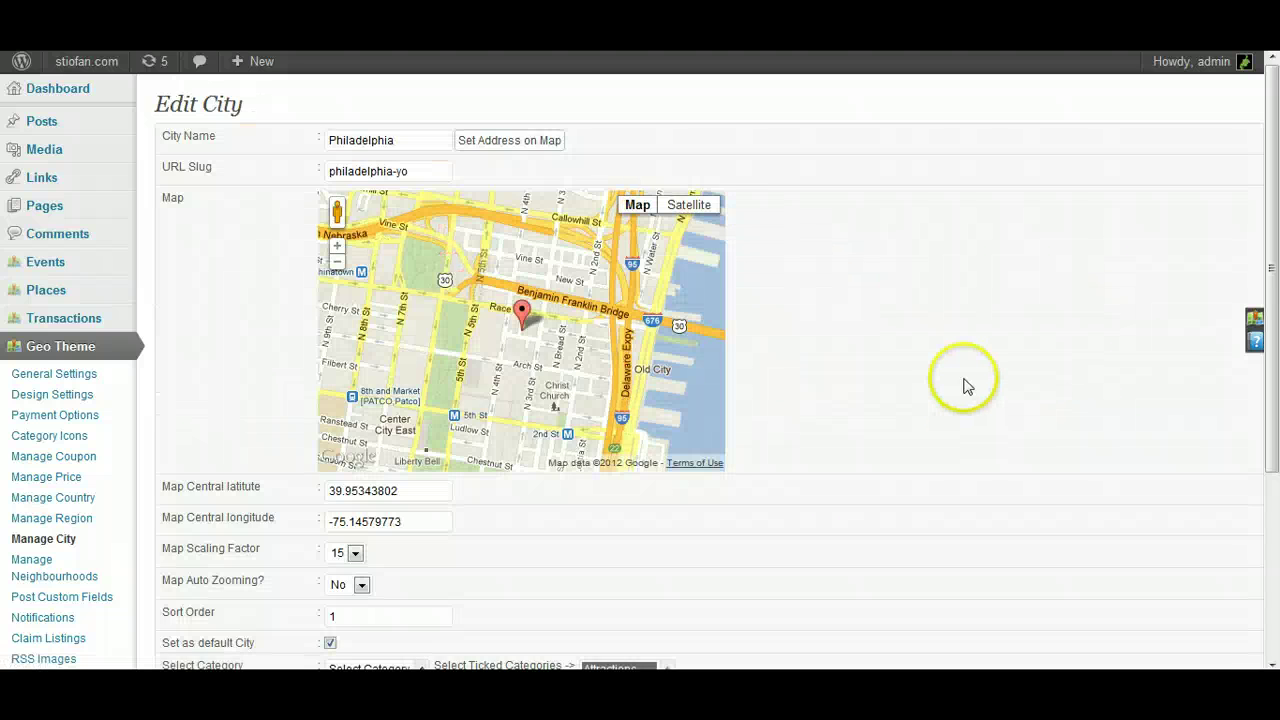
Resubmit Philadelphia with Attractions cleared from ticked categories, then filter the front-page map to Attractions
scroll(930, 385, "down", 5)
left_click(620, 390)
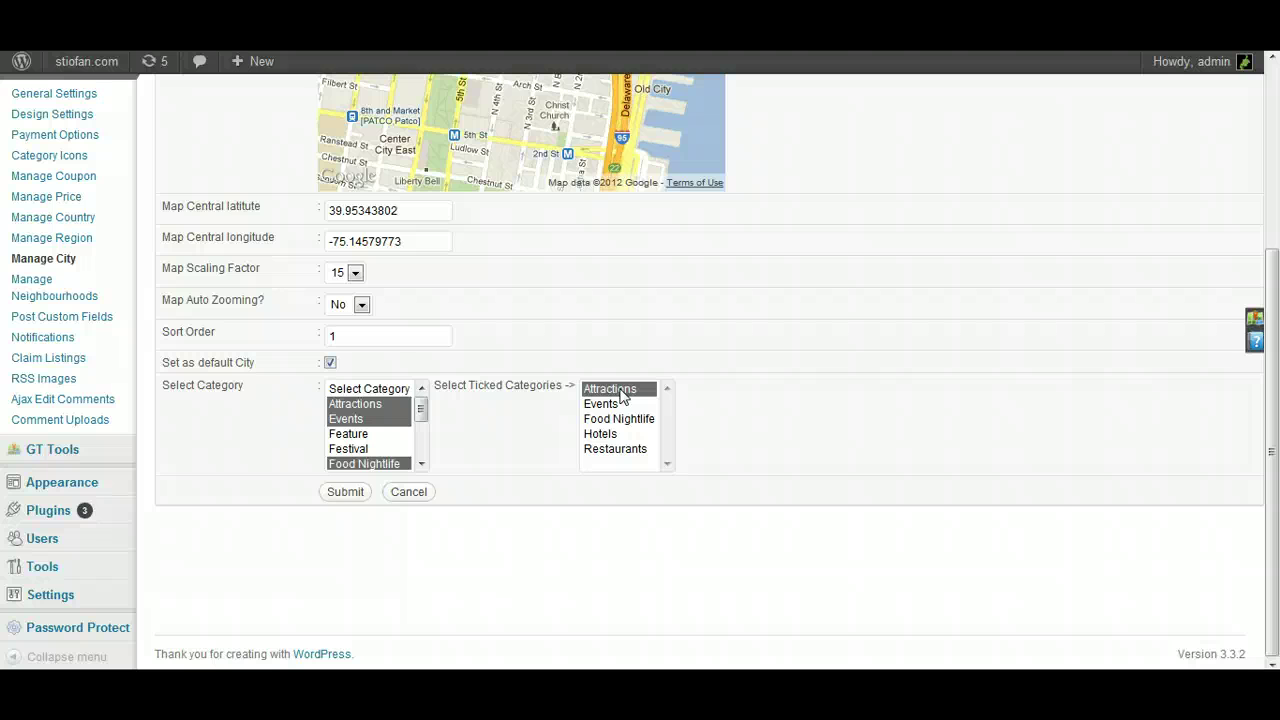
left_click(621, 394)
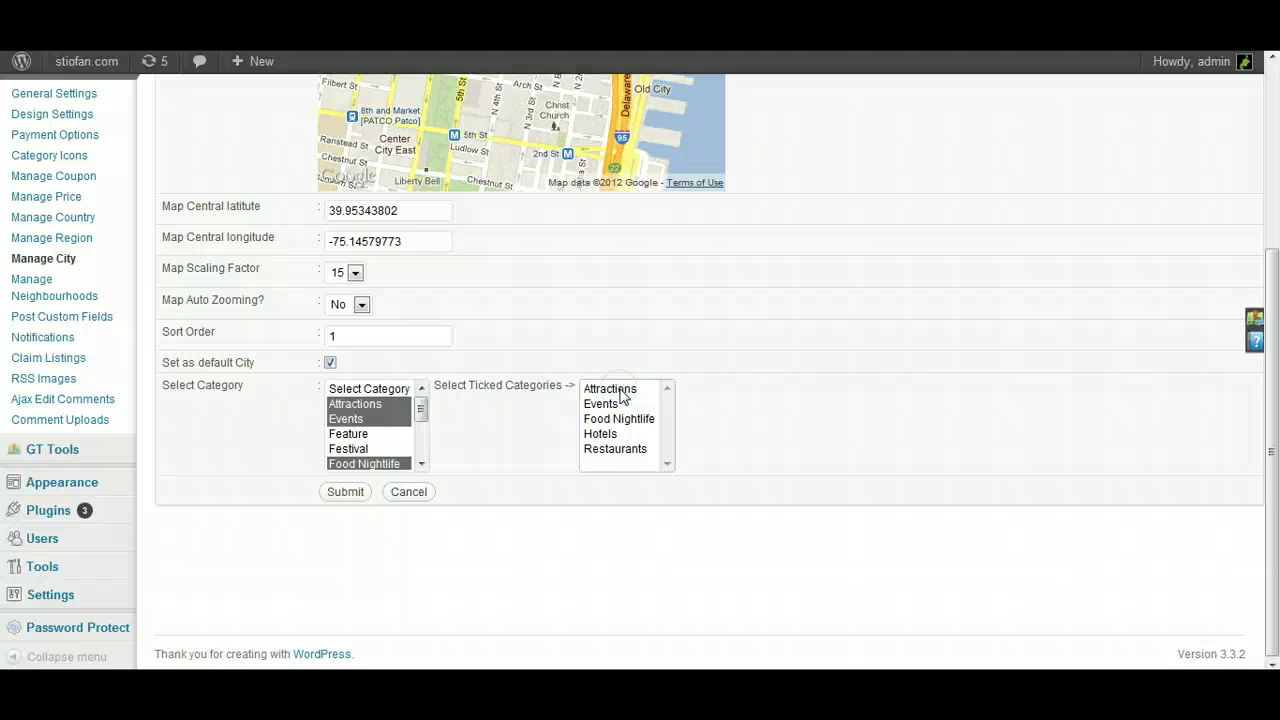
left_click(345, 491)
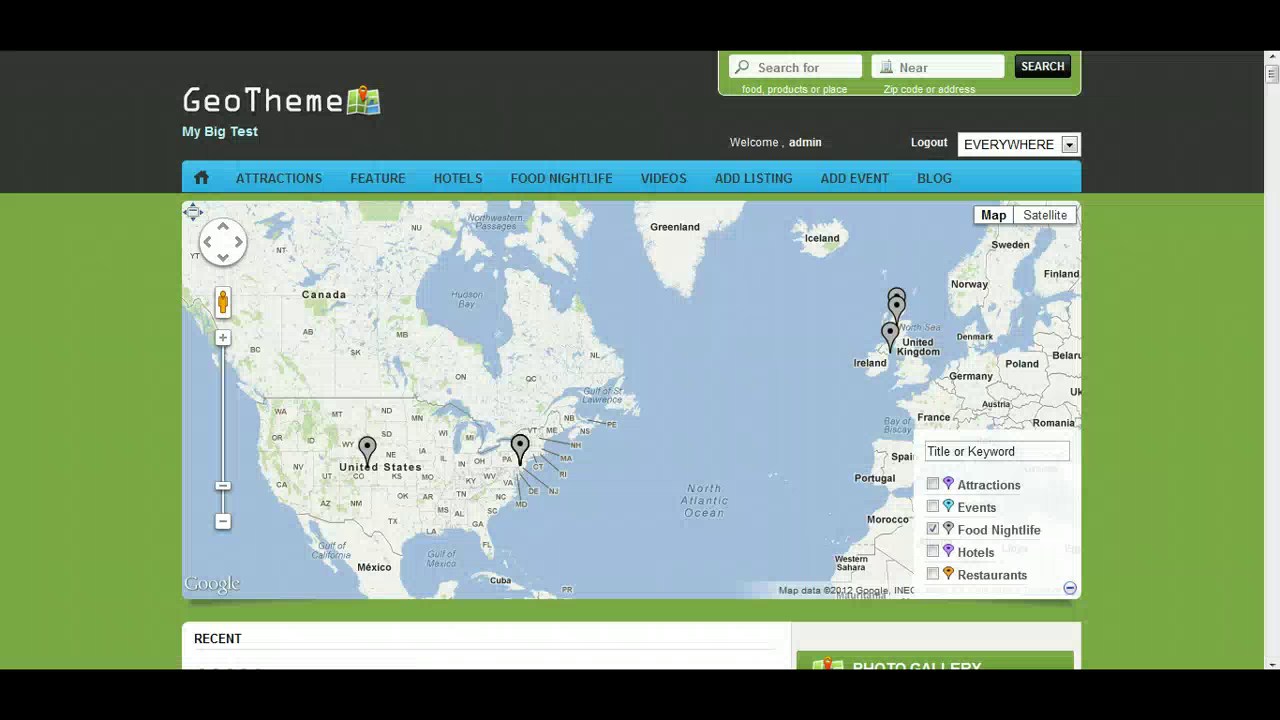
left_click(229, 95)
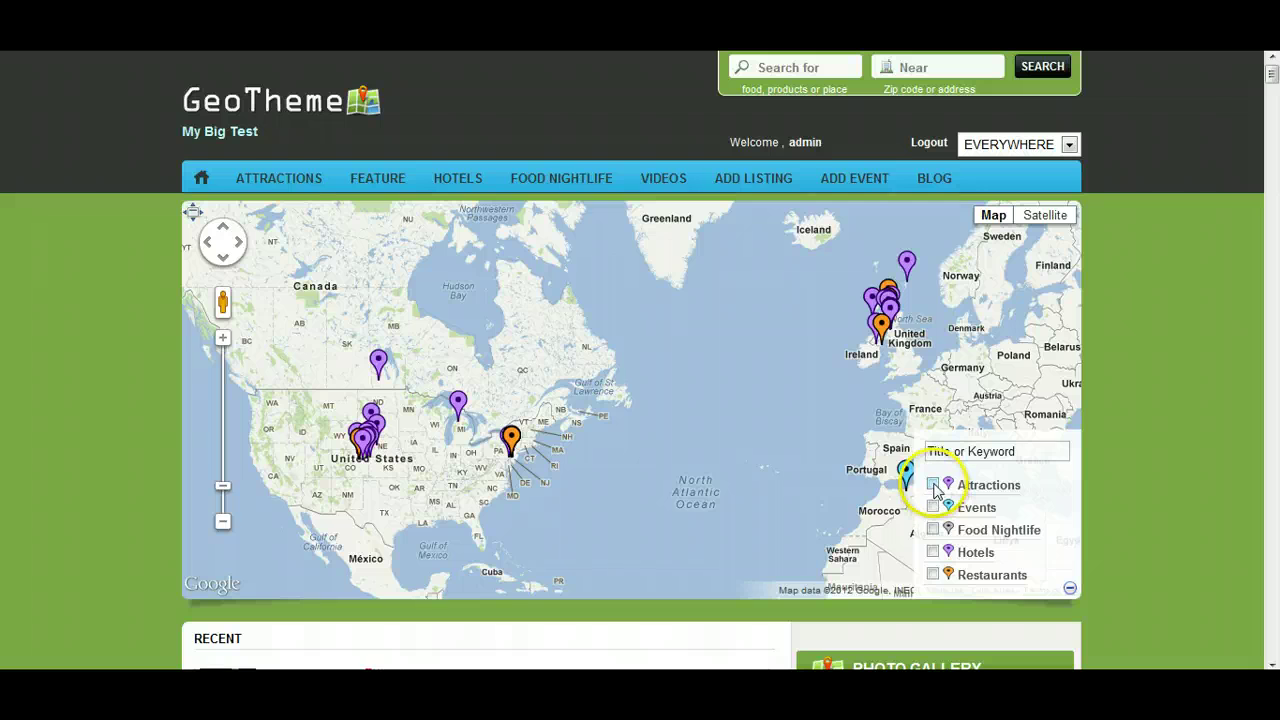
left_click(933, 485)
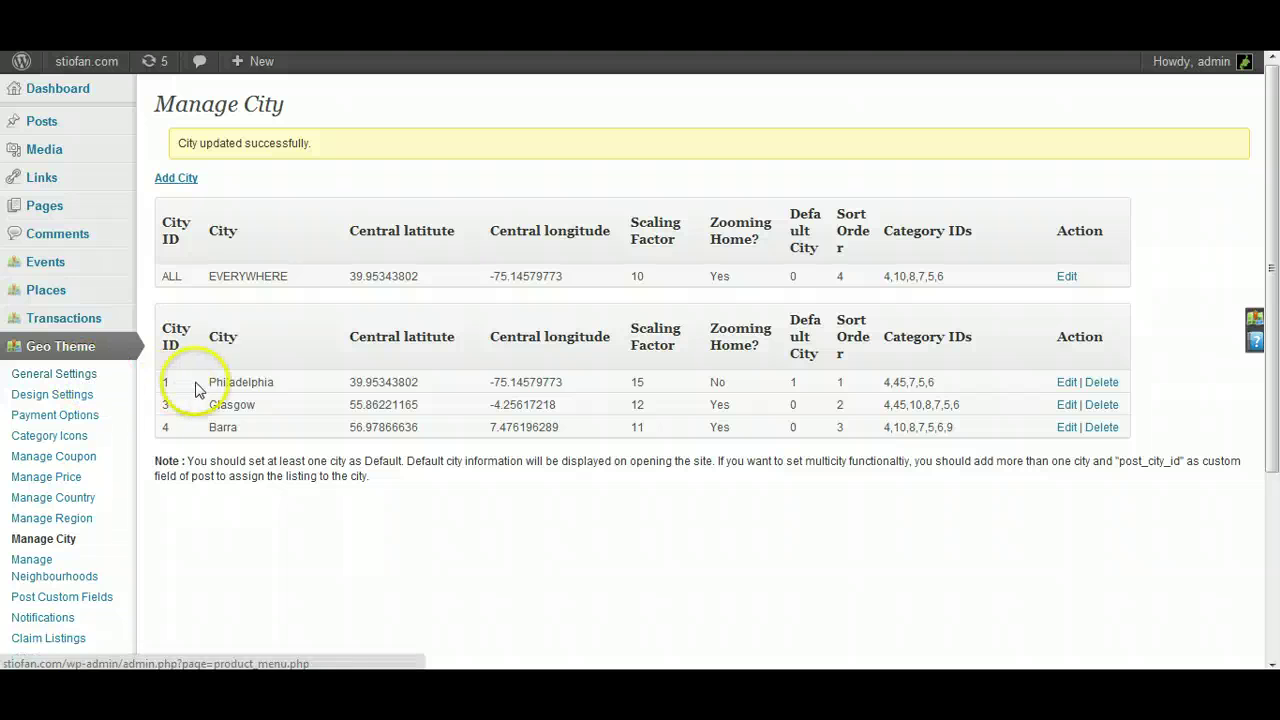
Open Glasgow's Edit City form and review its coordinates, scaling factor 12 and sort order 2
left_click_drag(210, 382, 360, 376)
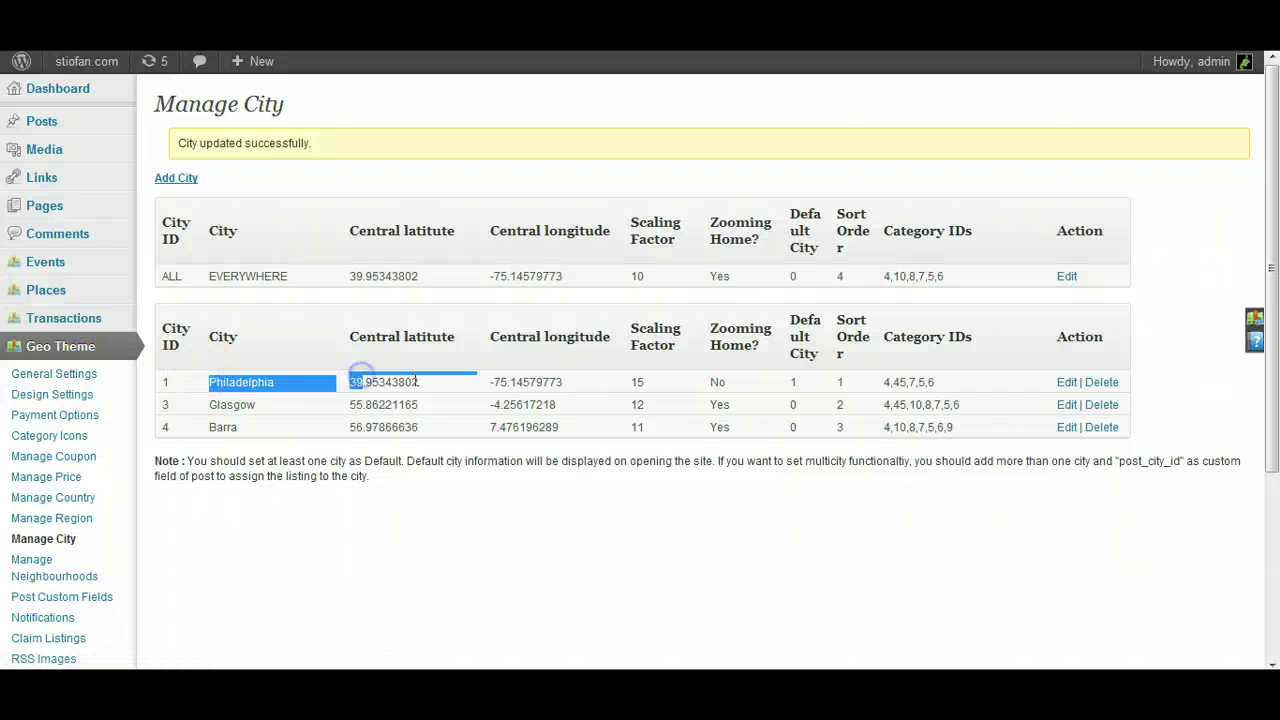
left_click(469, 383)
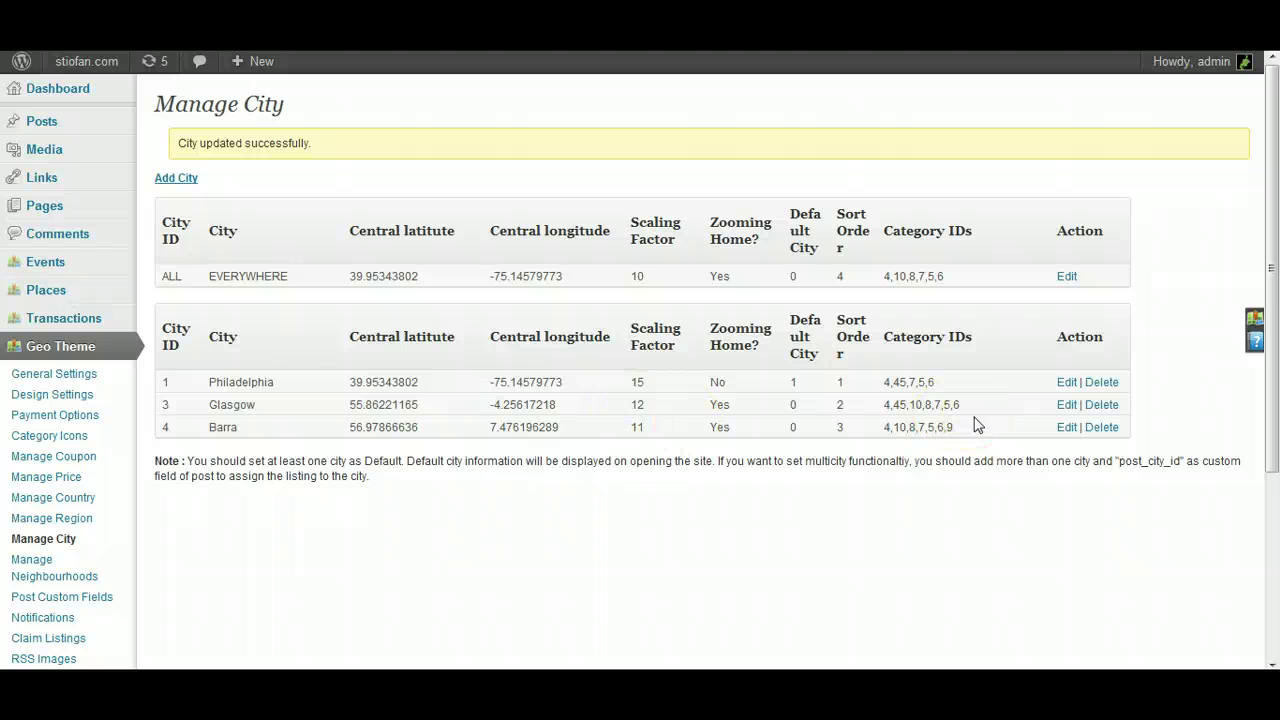
left_click(1066, 405)
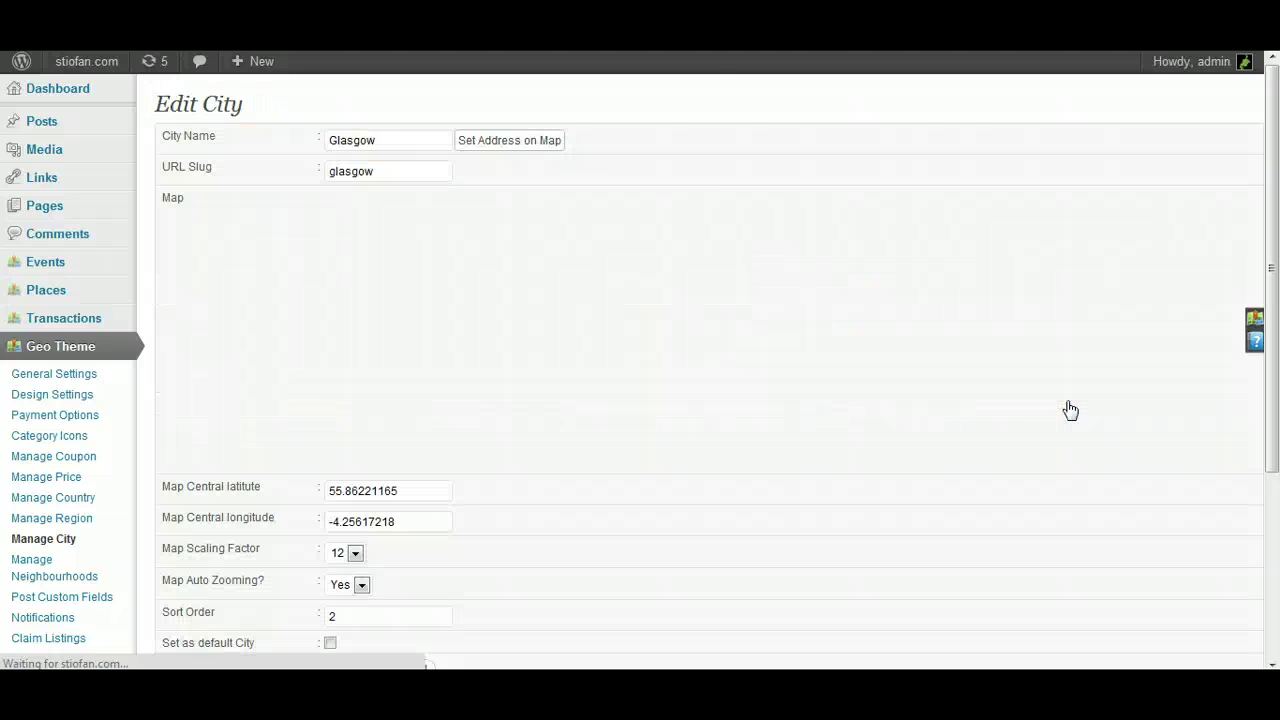
scroll(1068, 408, "down", 3)
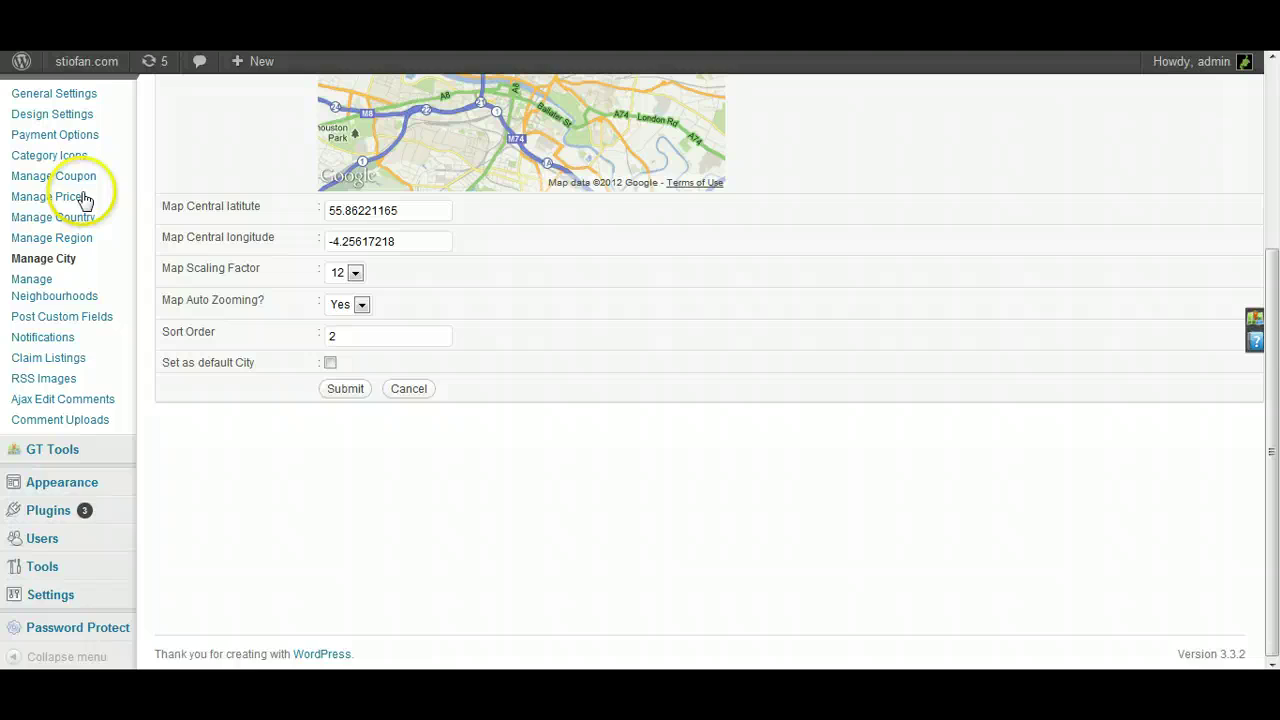
scroll(157, 343, "up", 3)
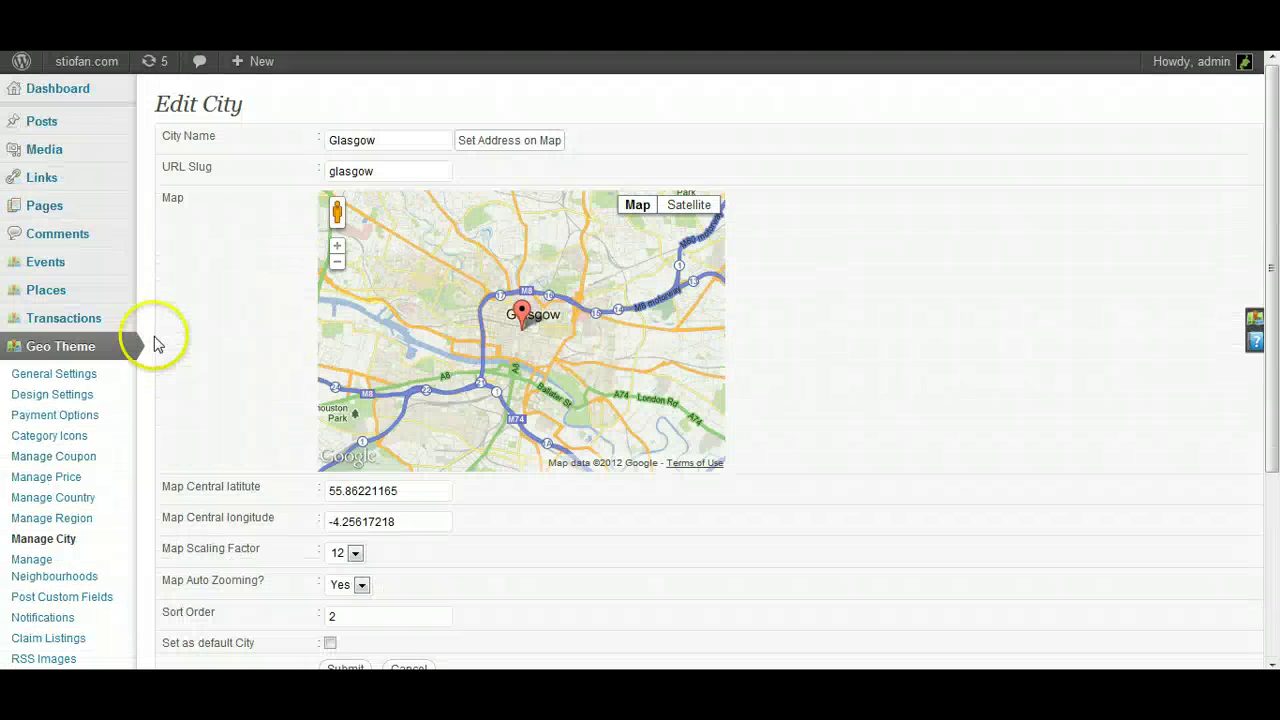
right_click(74, 394)
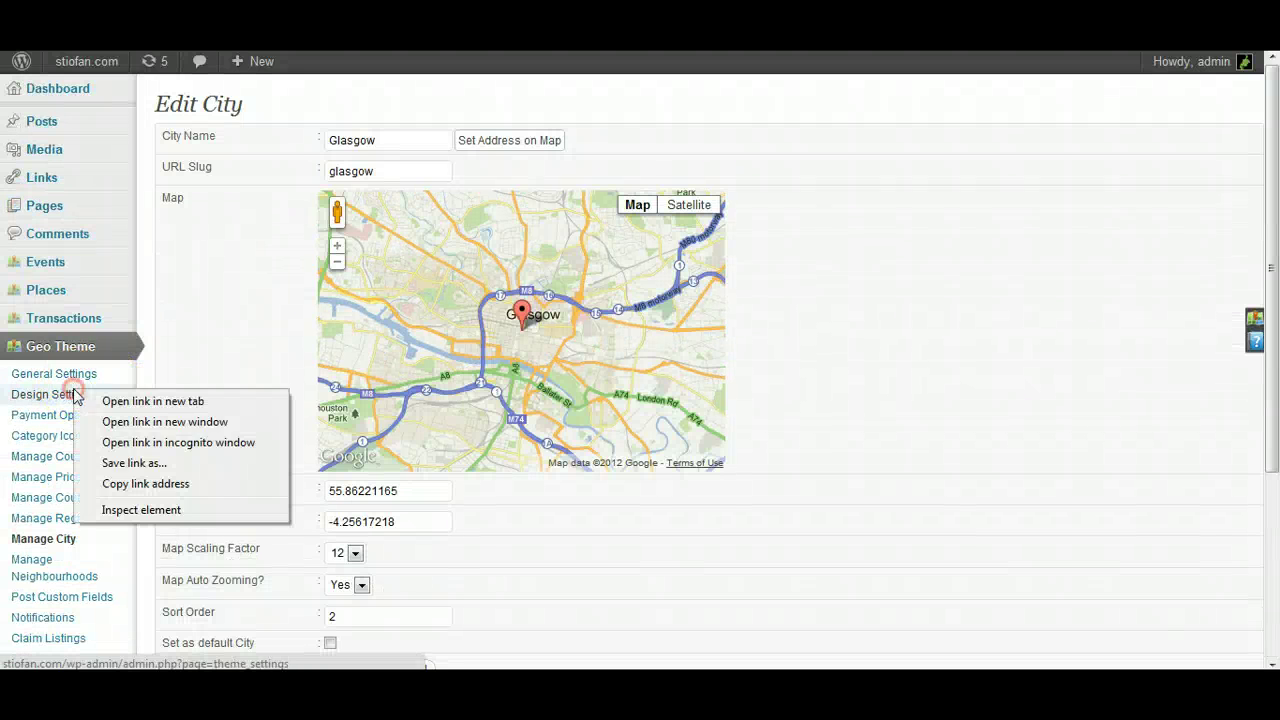
Untick 'Wish to use Default city settings for all?' in Map Category Settings and save
left_click(129, 403)
left_click(125, 395)
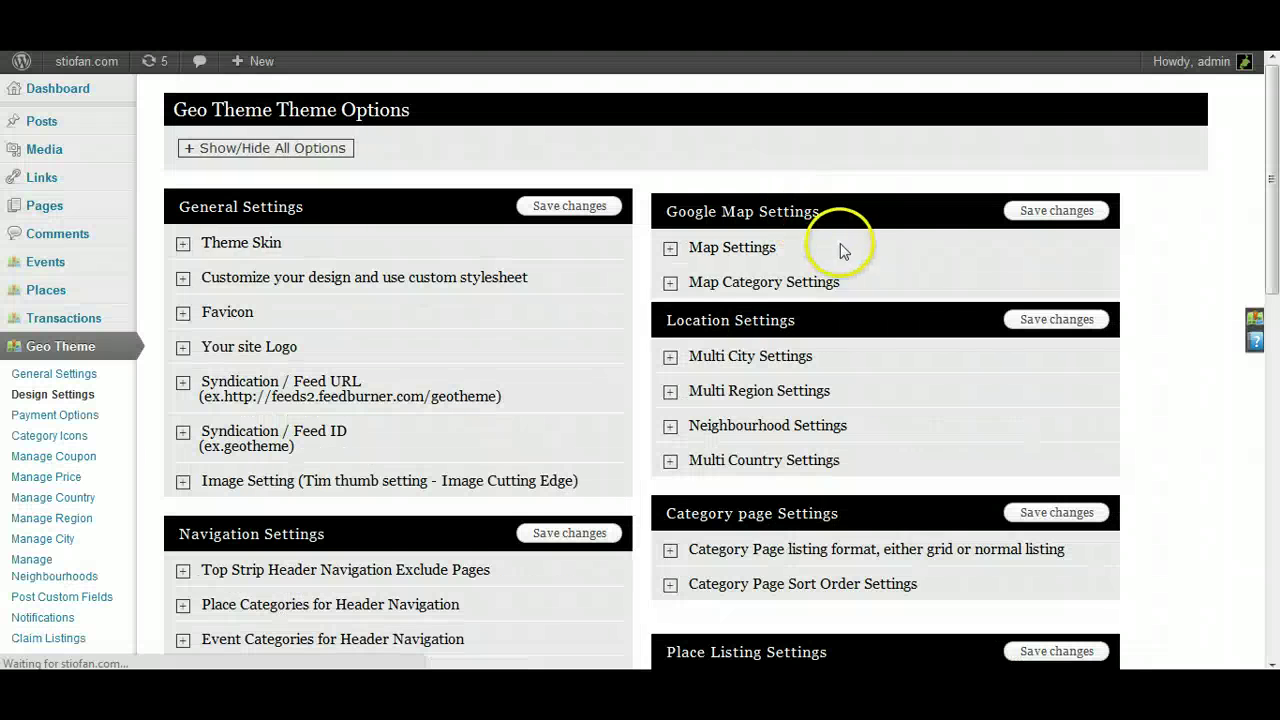
left_click(672, 284)
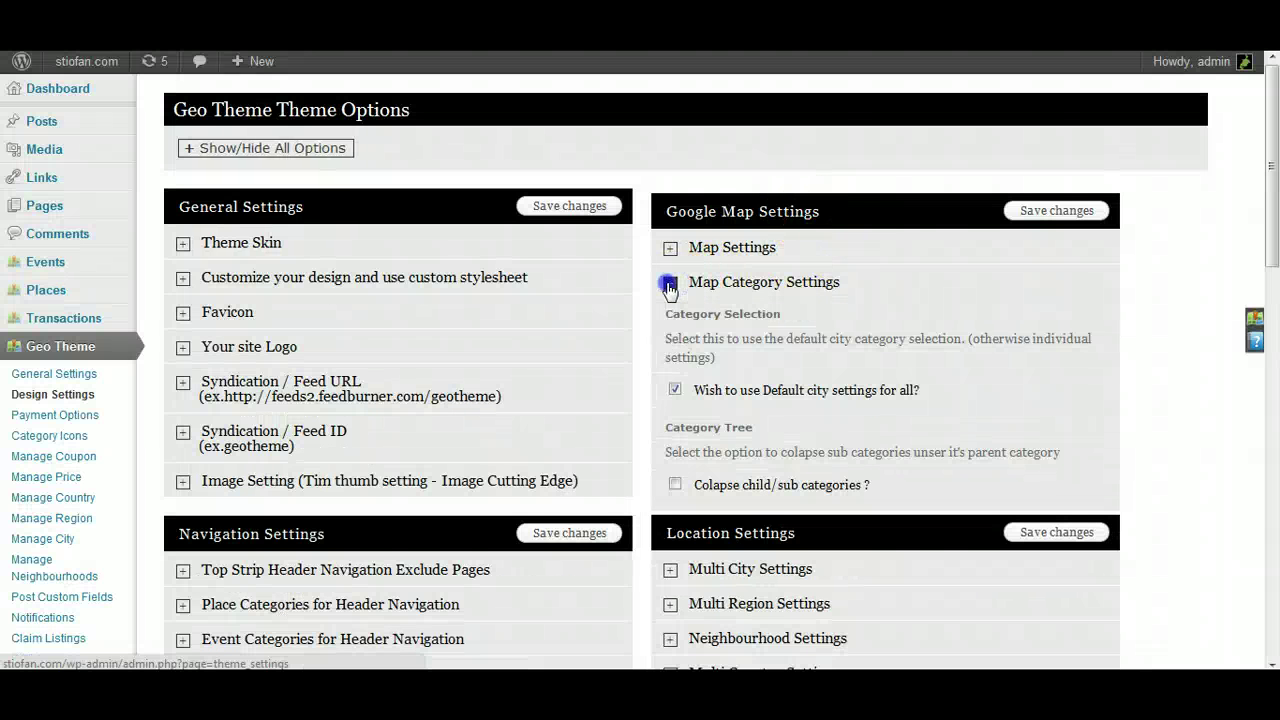
left_click(674, 390)
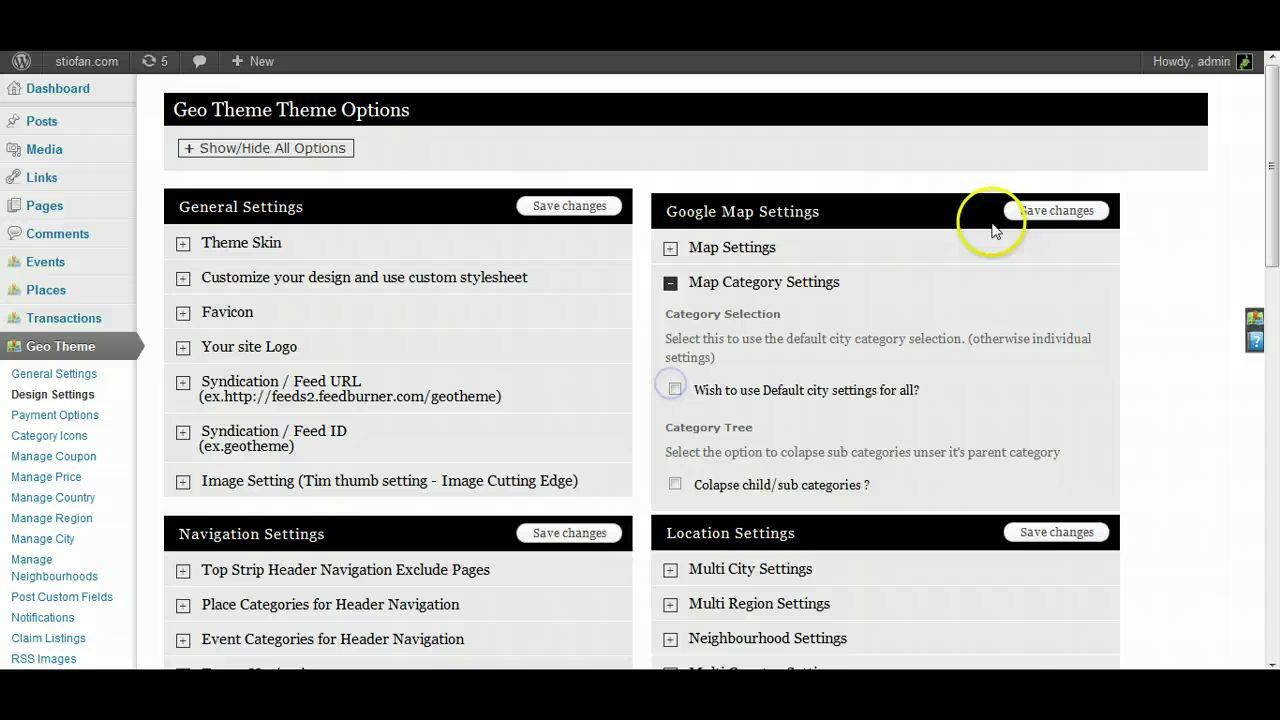
left_click(1043, 212)
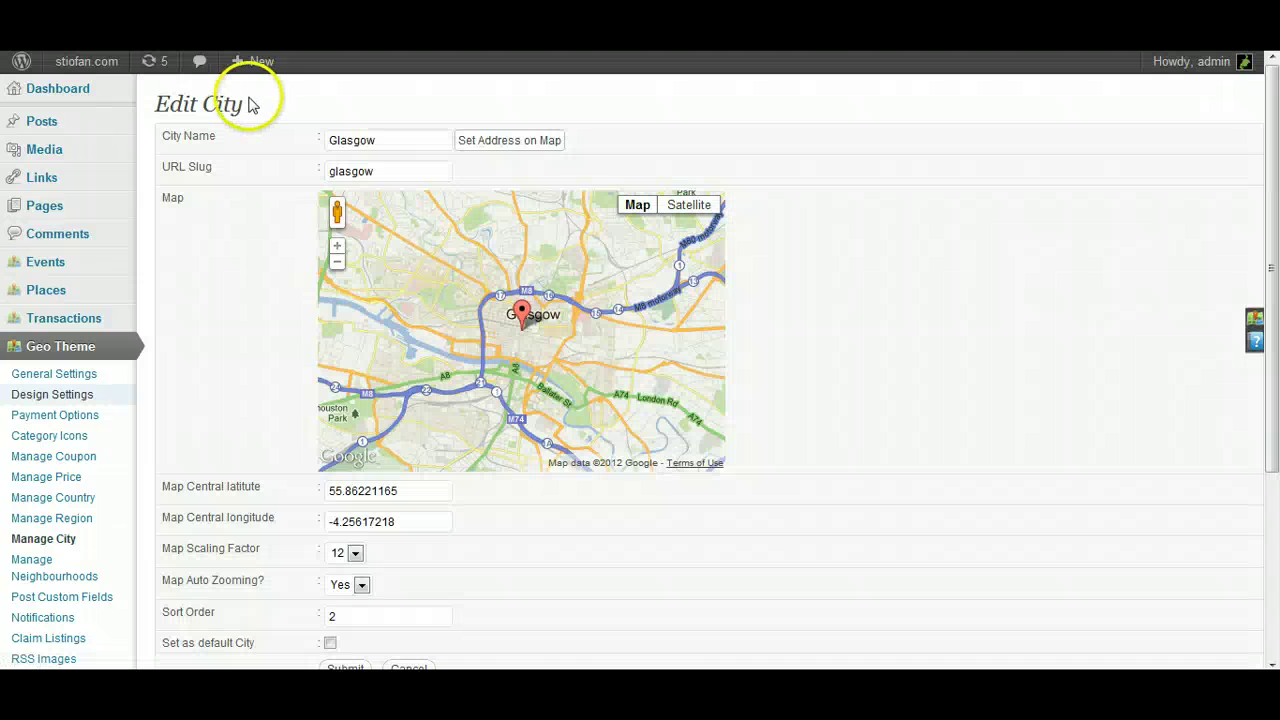
Reload Glasgow's Edit City form and scroll down to its new Select Category lists
mouse_move(86, 61)
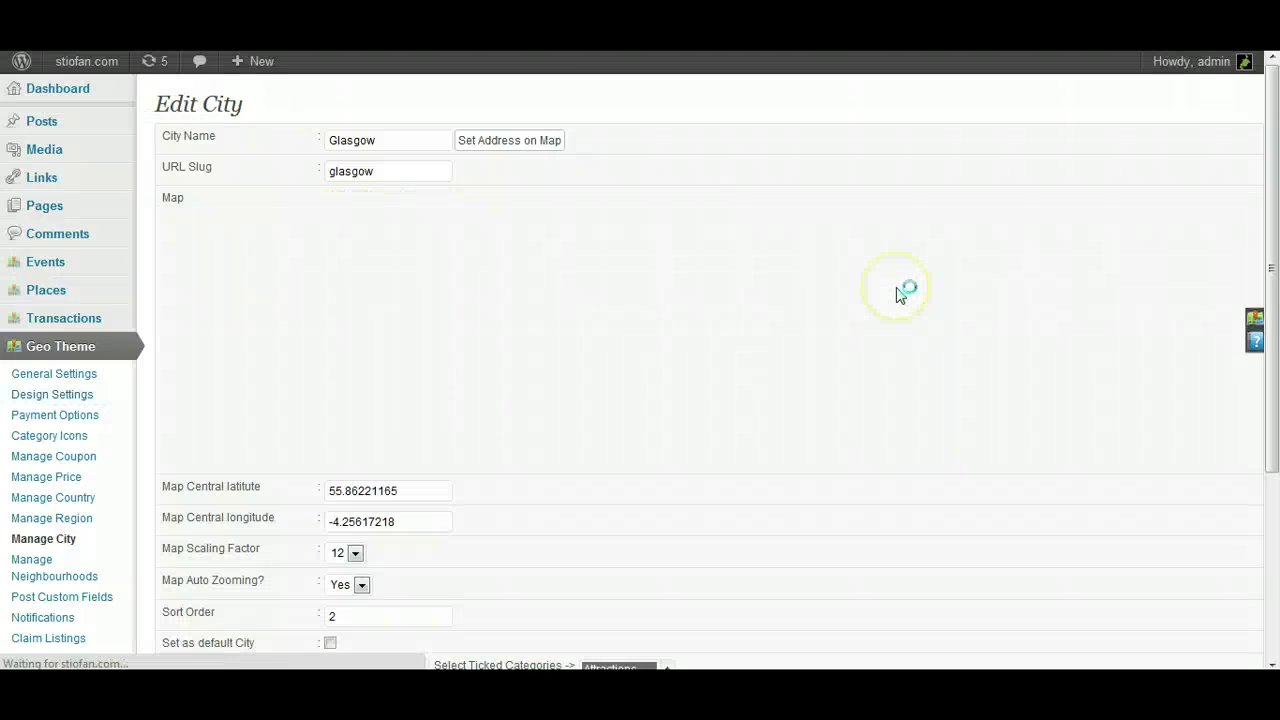
scroll(897, 292, "down", 5)
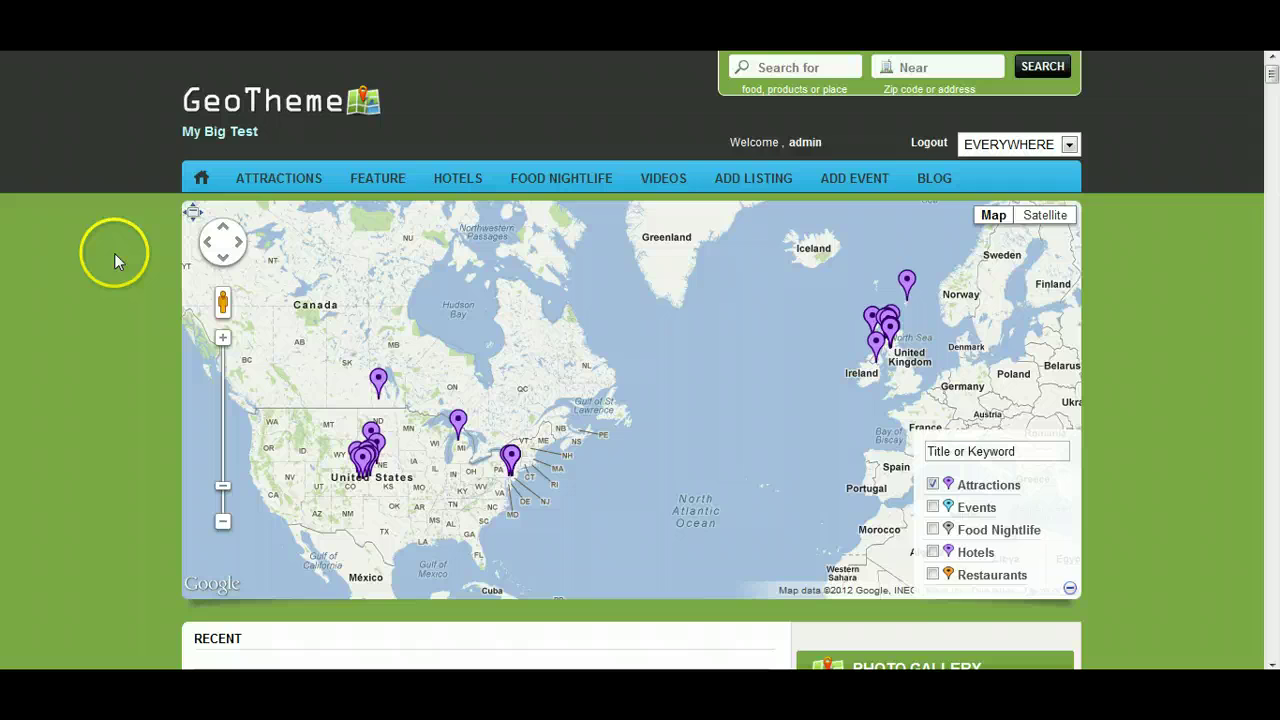
scroll(103, 251, "down", 3)
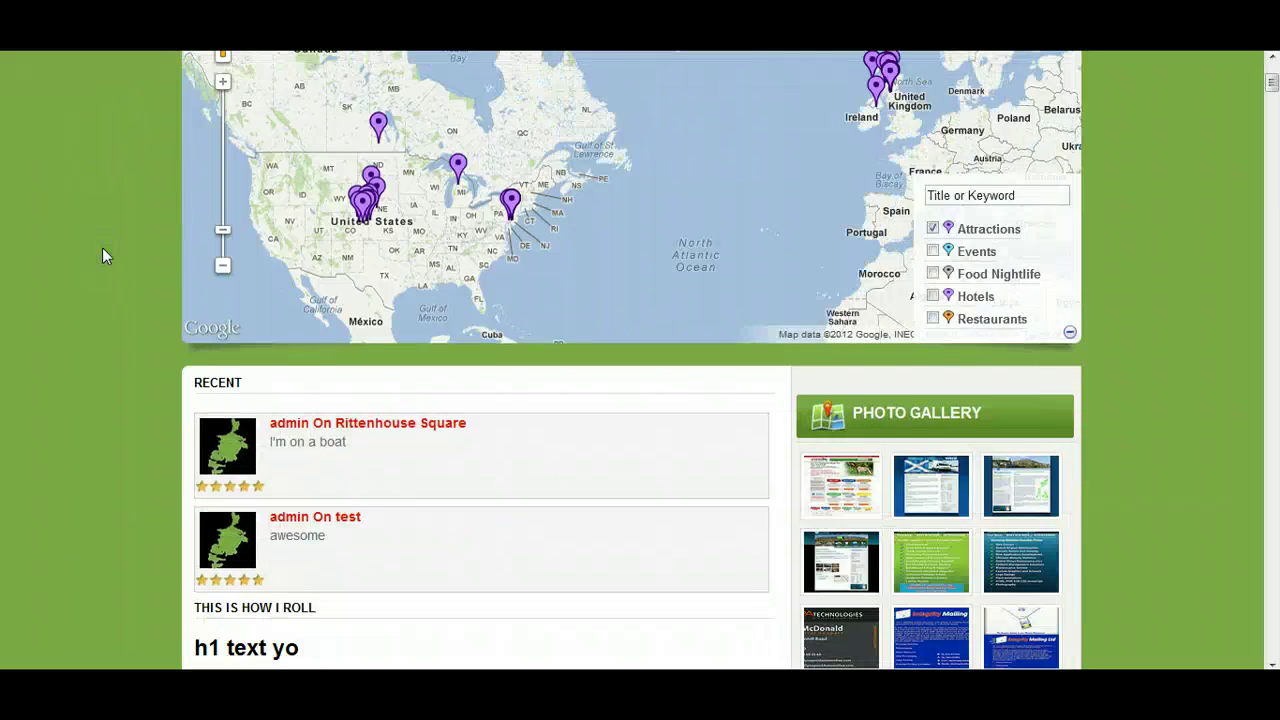
scroll(103, 251, "up", 3)
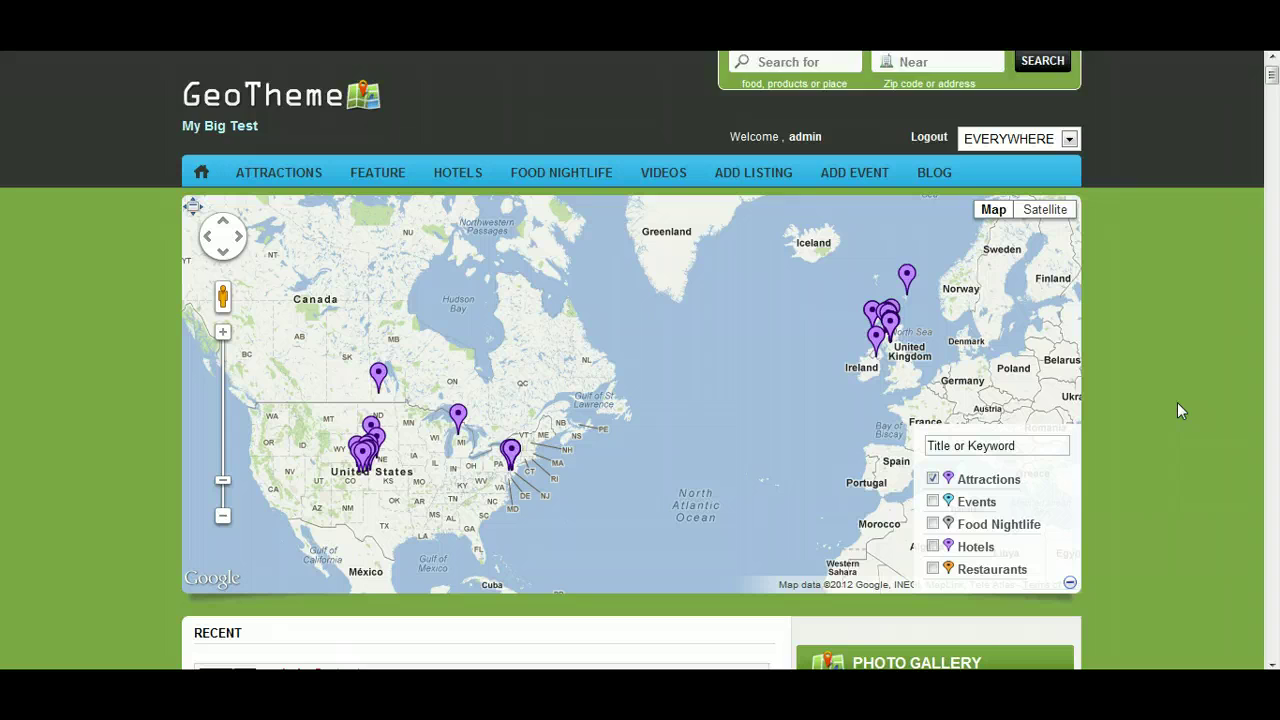
scroll(1177, 402, "down", 2)
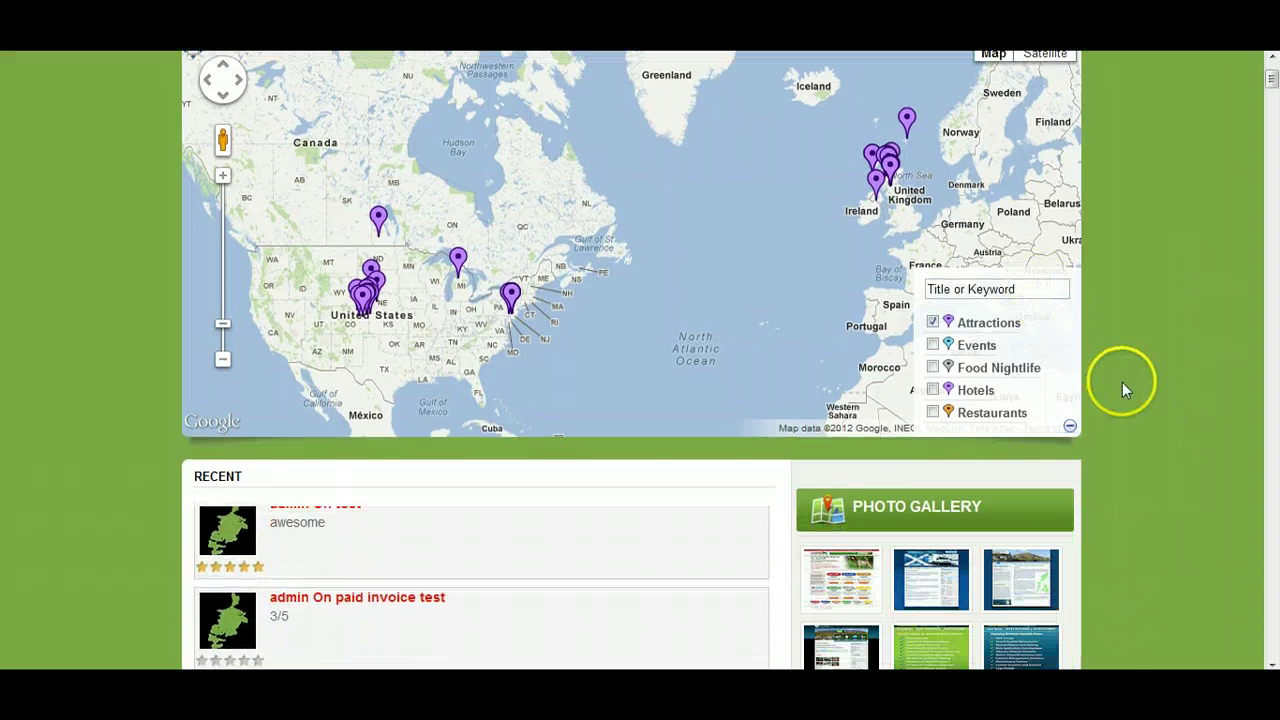
scroll(1137, 375, "up", 2)
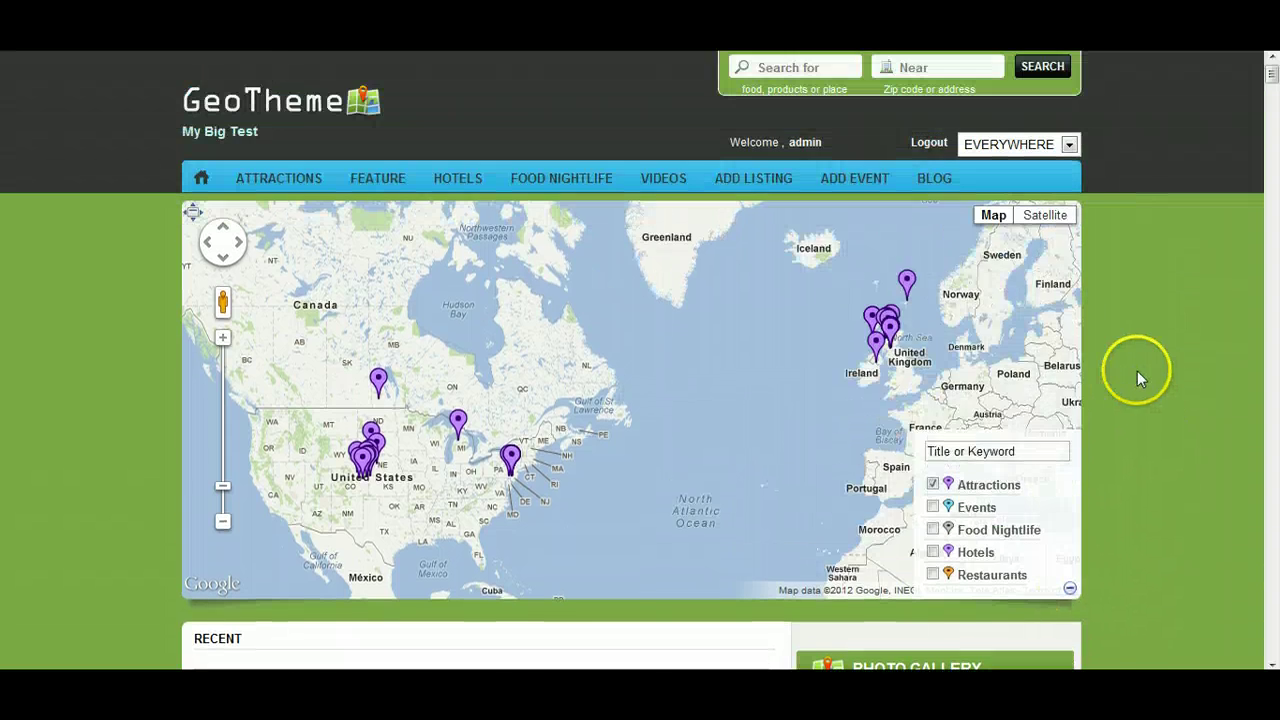
left_click(1045, 216)
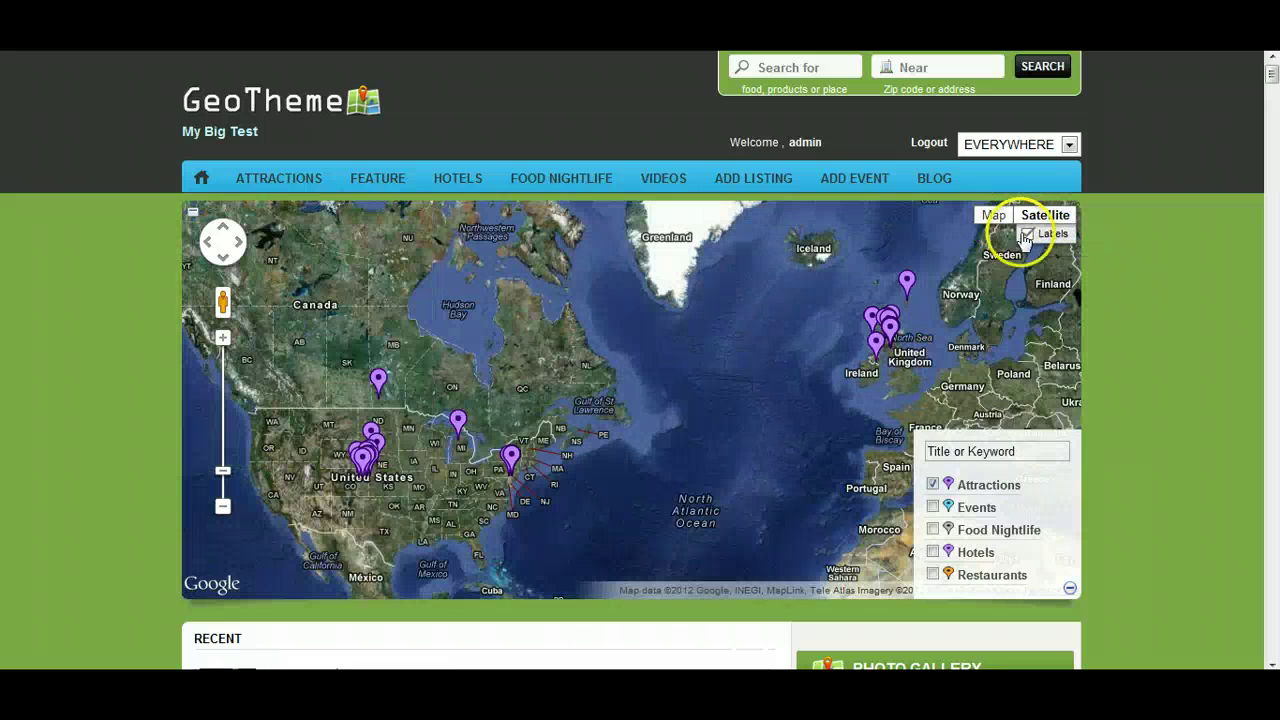
left_click(996, 218)
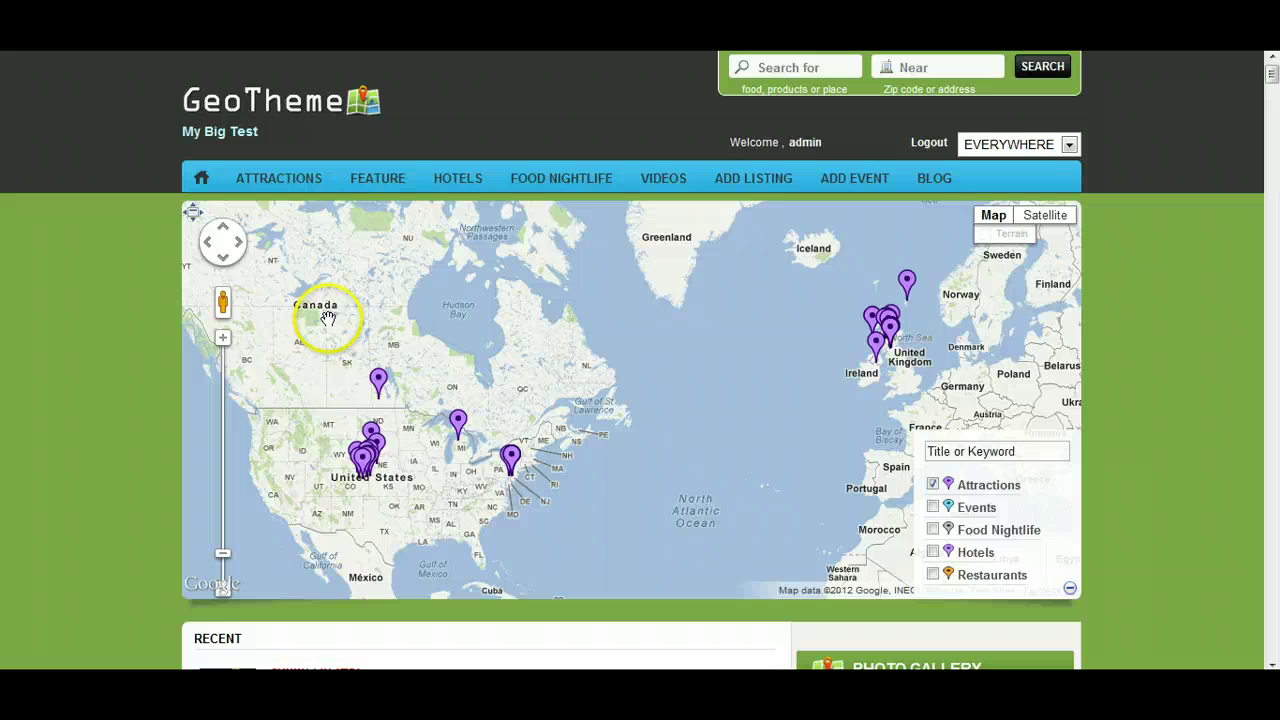